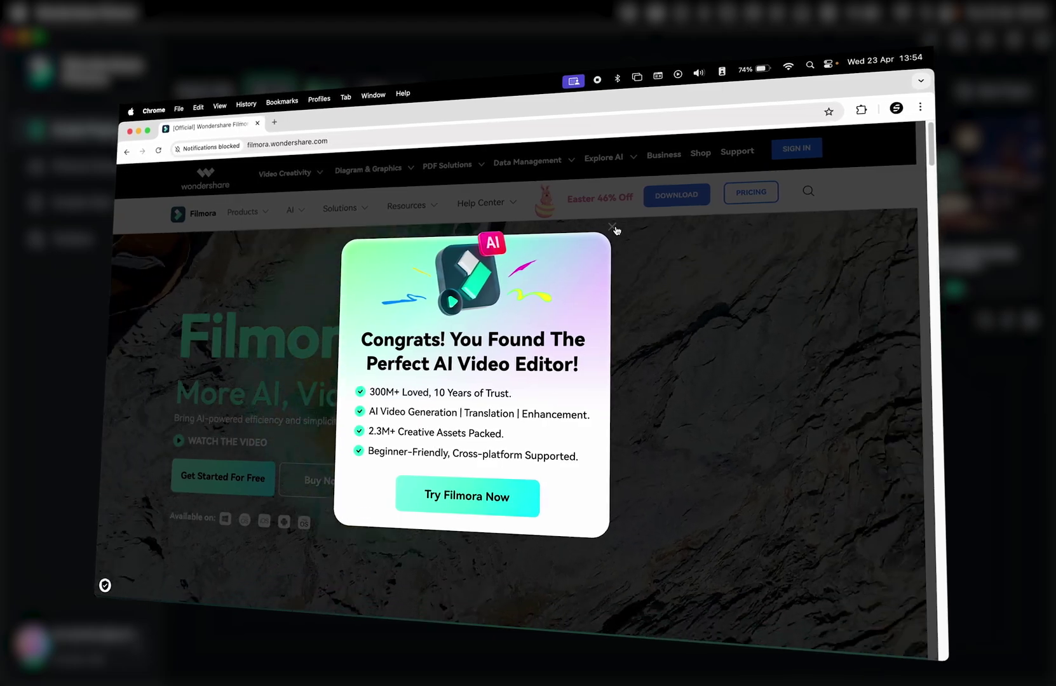
# Step: Close the 'Congrats!' promo popup and scroll through the Filmora 14 feature sections
pyautogui.click(619, 229)
pyautogui.scroll(-10, 653, 297)
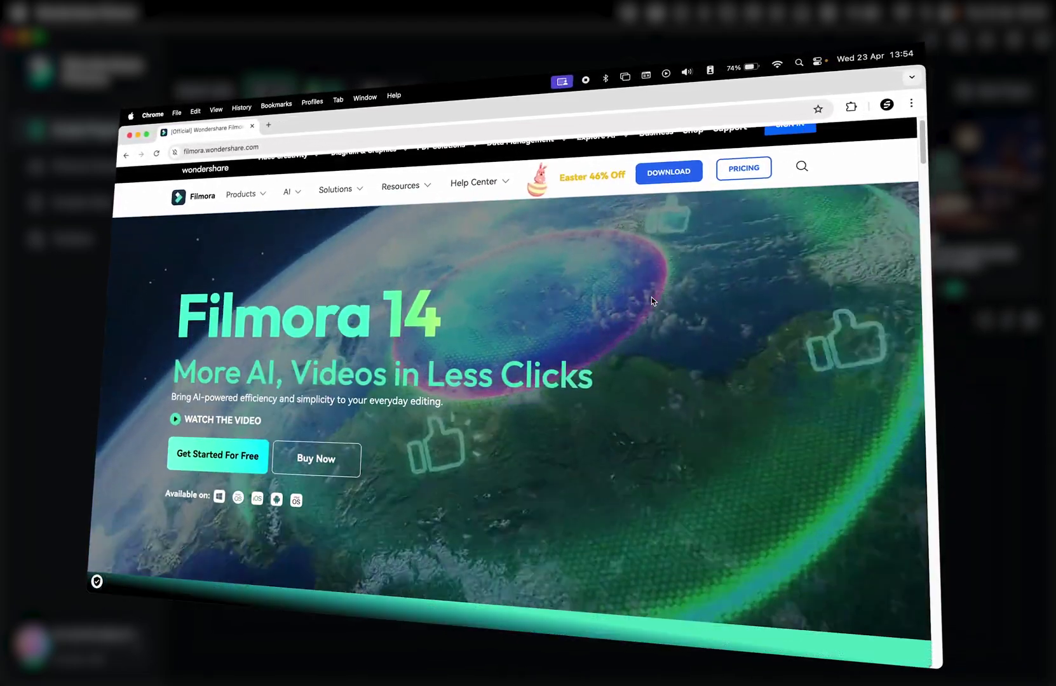
pyautogui.scroll(-10, 650, 295)
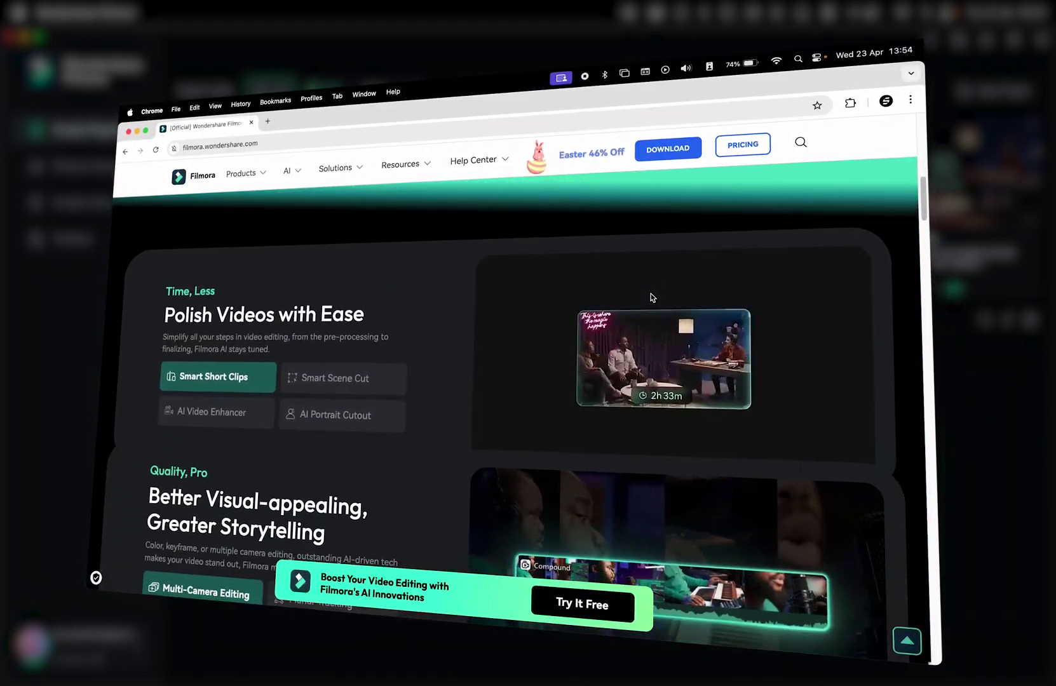
pyautogui.scroll(-10, 652, 290)
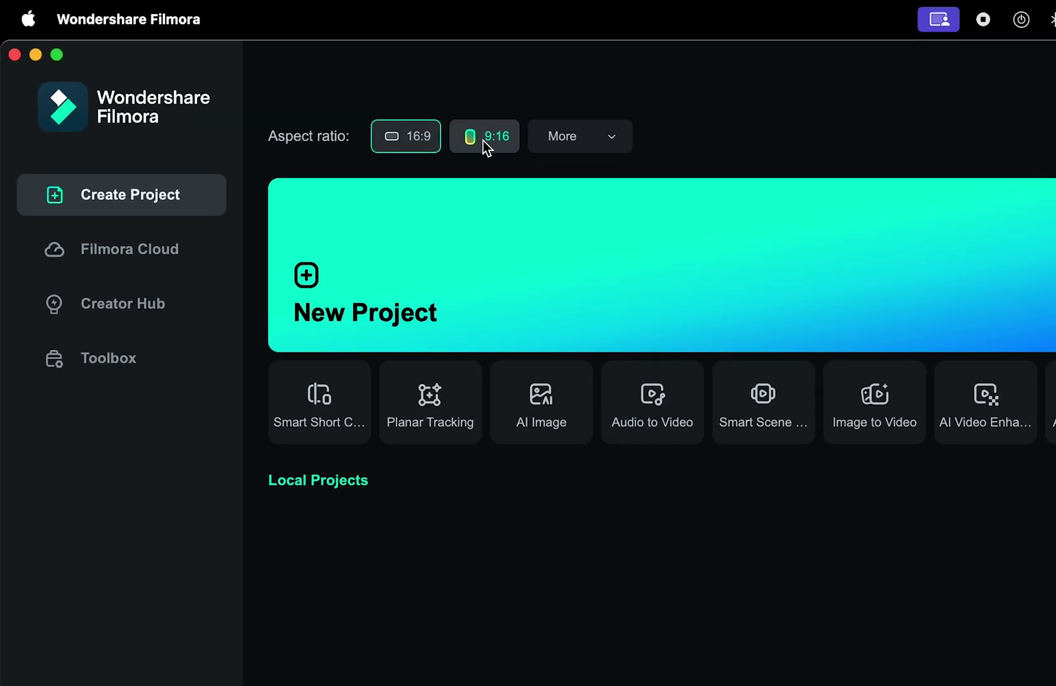
# Step: Compare the 9:16 and 16:9 aspect ratios, keep 16:9, and start a new project
pyautogui.click(483, 140)
pyautogui.click(399, 134)
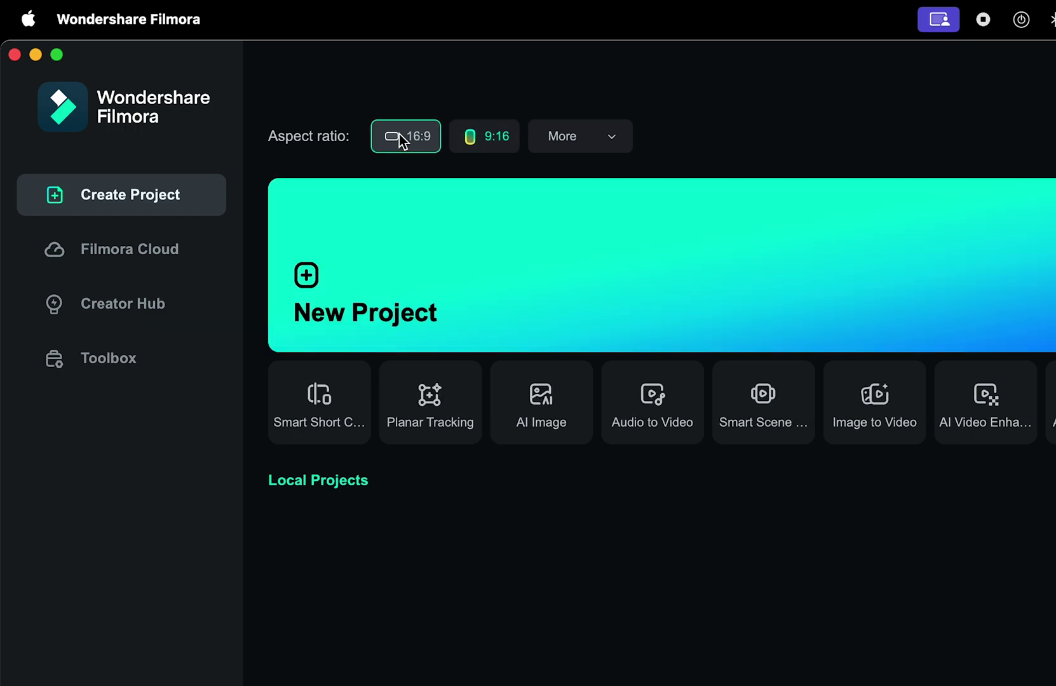
pyautogui.click(572, 135)
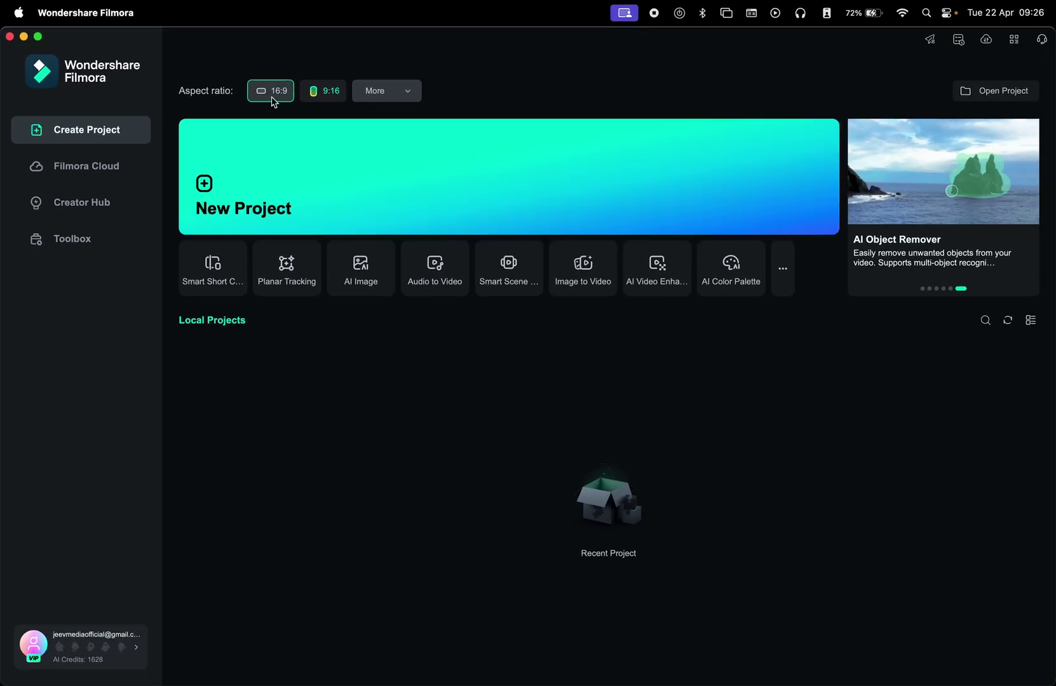
pyautogui.click(384, 173)
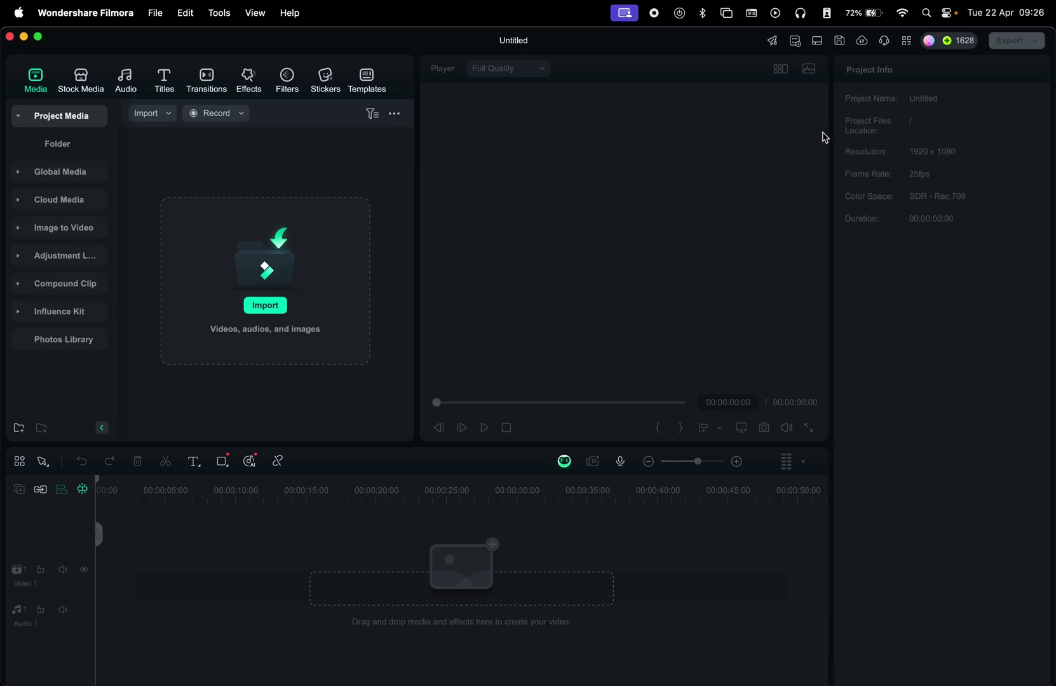
# Step: Select all the mp4 clips in the tutorial folder and import them into Project Media
pyautogui.click(265, 306)
pyautogui.scroll(-5, 770, 298)
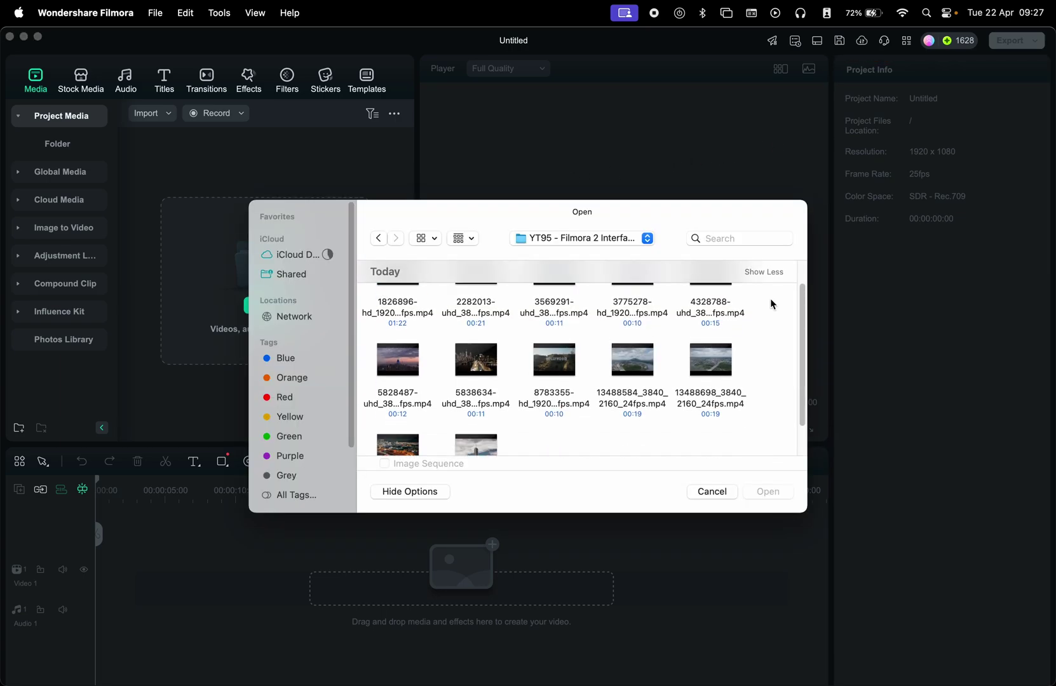
pyautogui.scroll(5, 722, 365)
pyautogui.moveTo(492, 337)
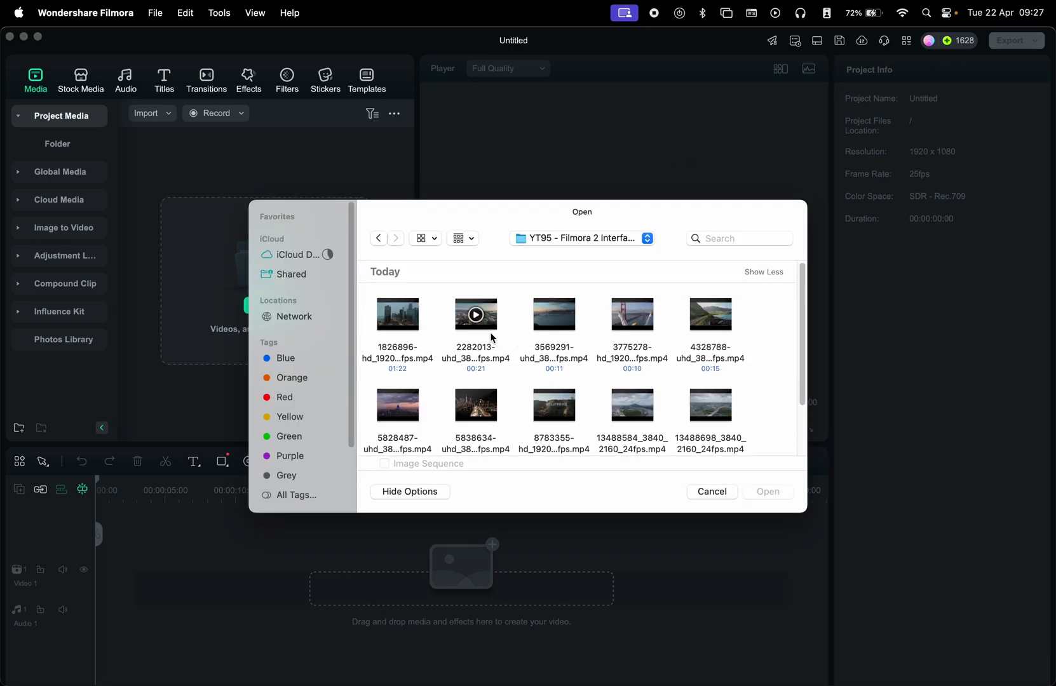
pyautogui.moveTo(758, 319); pyautogui.dragTo(426, 430)
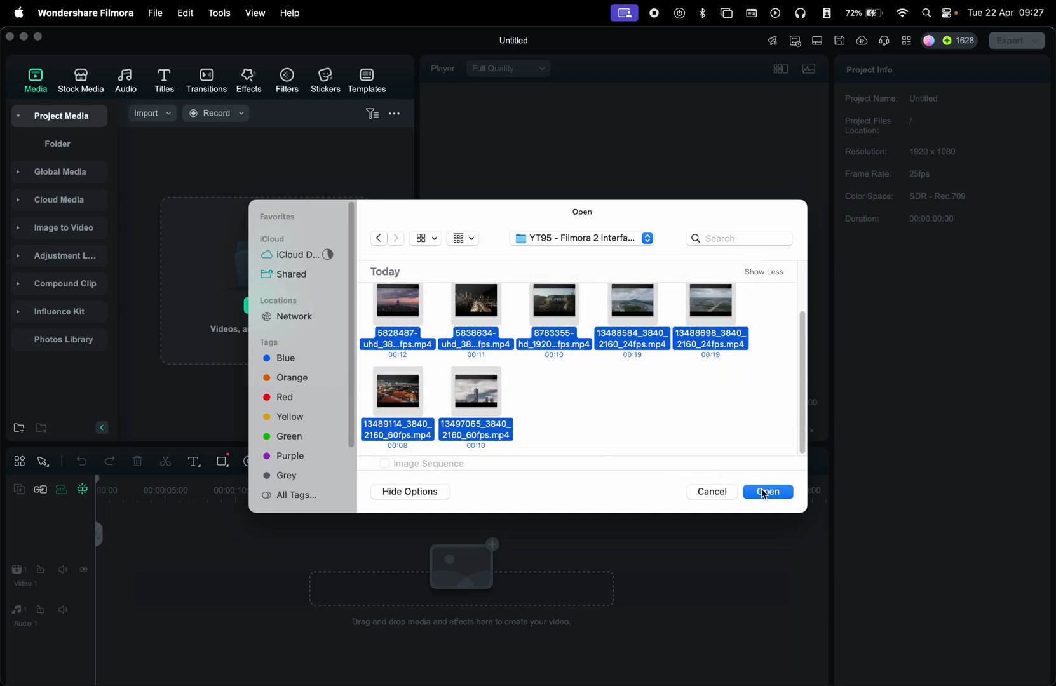
pyautogui.click(763, 492)
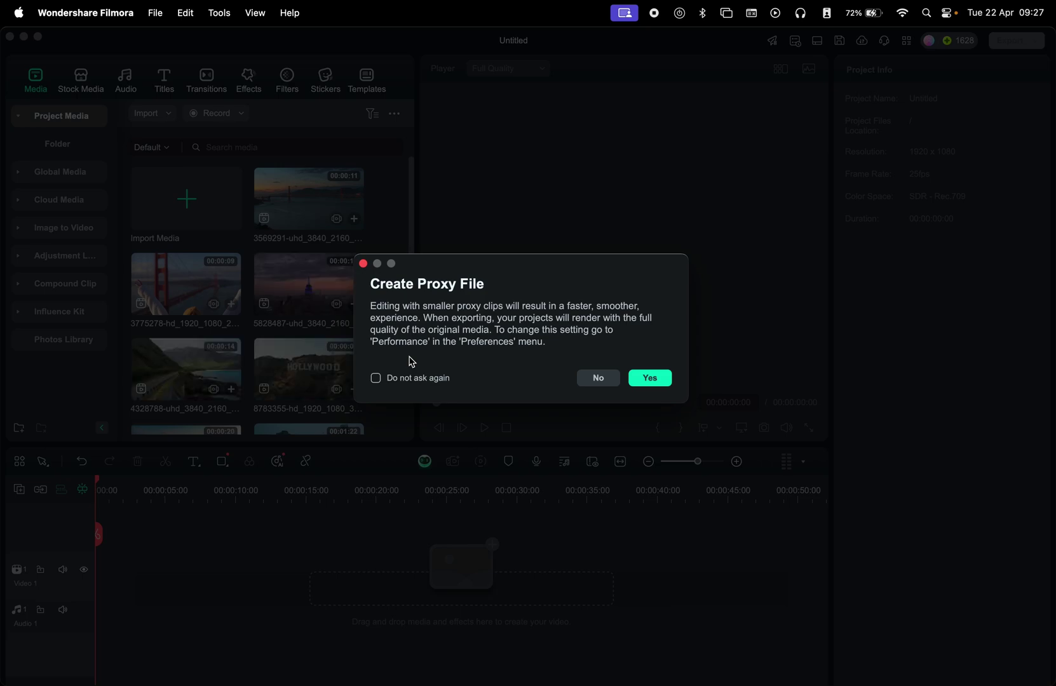
# Step: Decline proxy file creation, then preview the Golden Gate clip and pause it
pyautogui.click(599, 379)
pyautogui.doubleClick(185, 311)
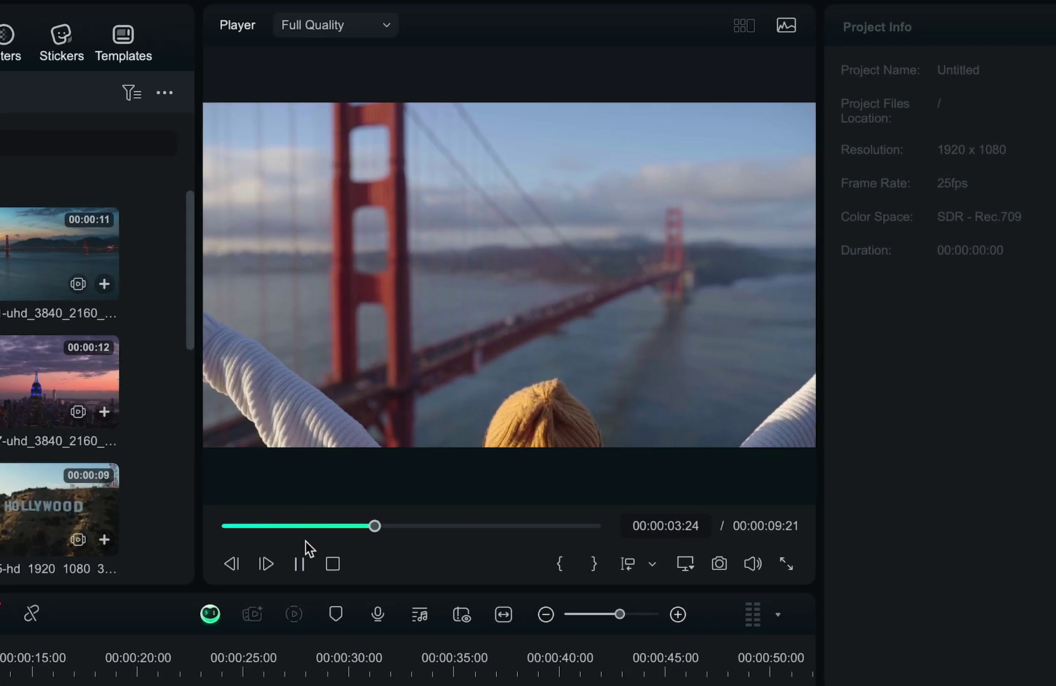
pyautogui.click(351, 526)
# Step: Step backward and forward through the Golden Gate clip frame by frame
pyautogui.click(289, 527)
pyautogui.click(233, 565)
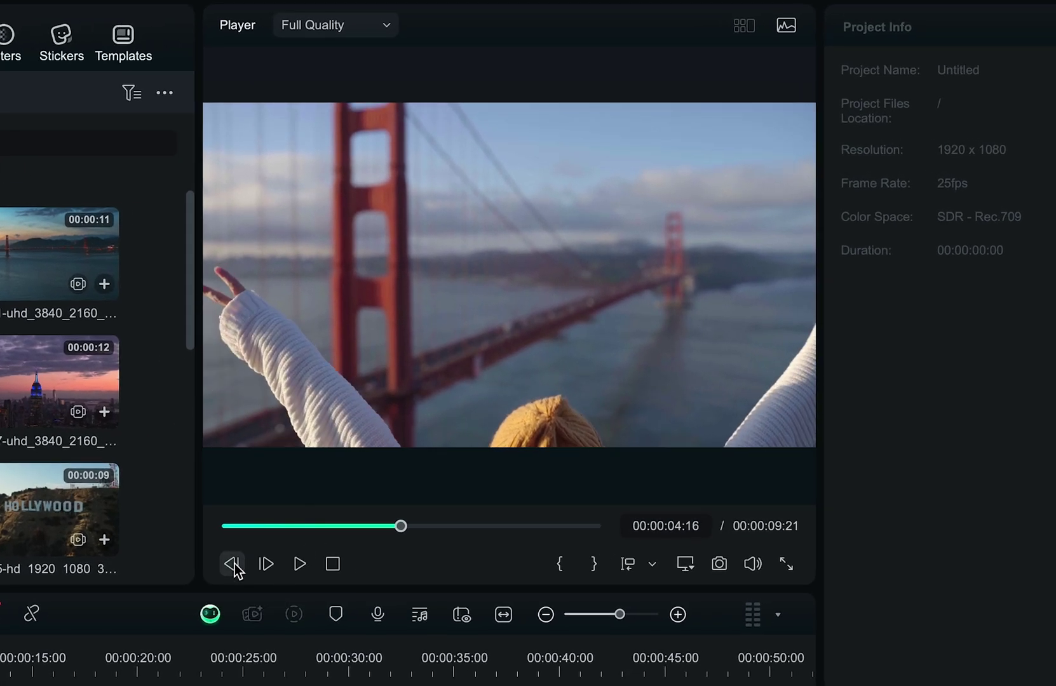
pyautogui.doubleClick(233, 564)
pyautogui.doubleClick(232, 565)
pyautogui.tripleClick(266, 565)
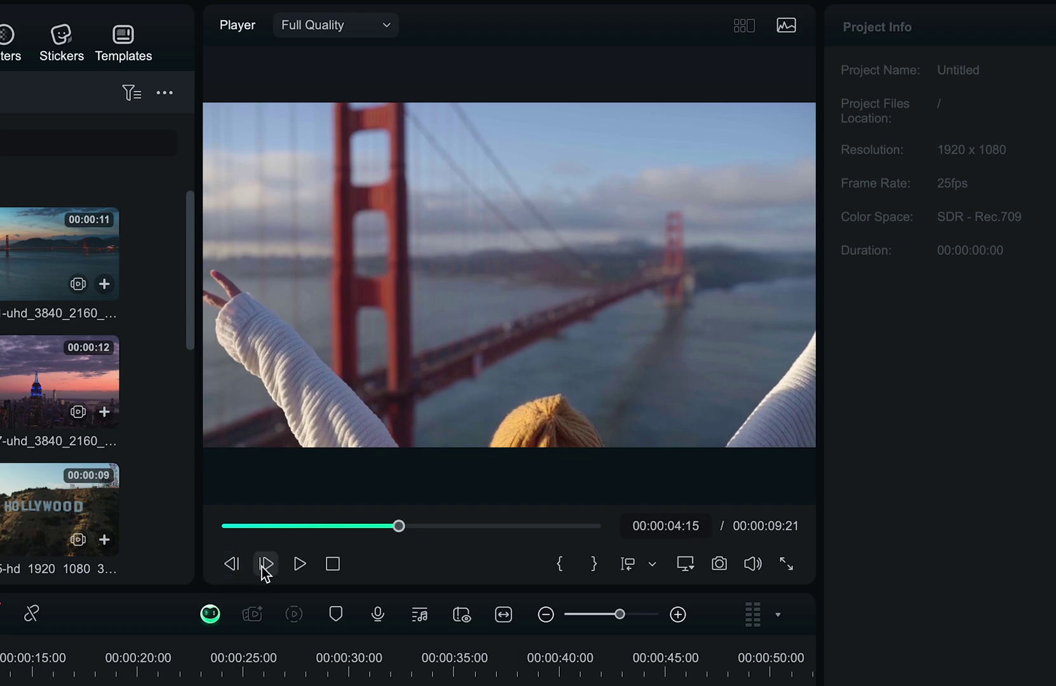
pyautogui.tripleClick(266, 565)
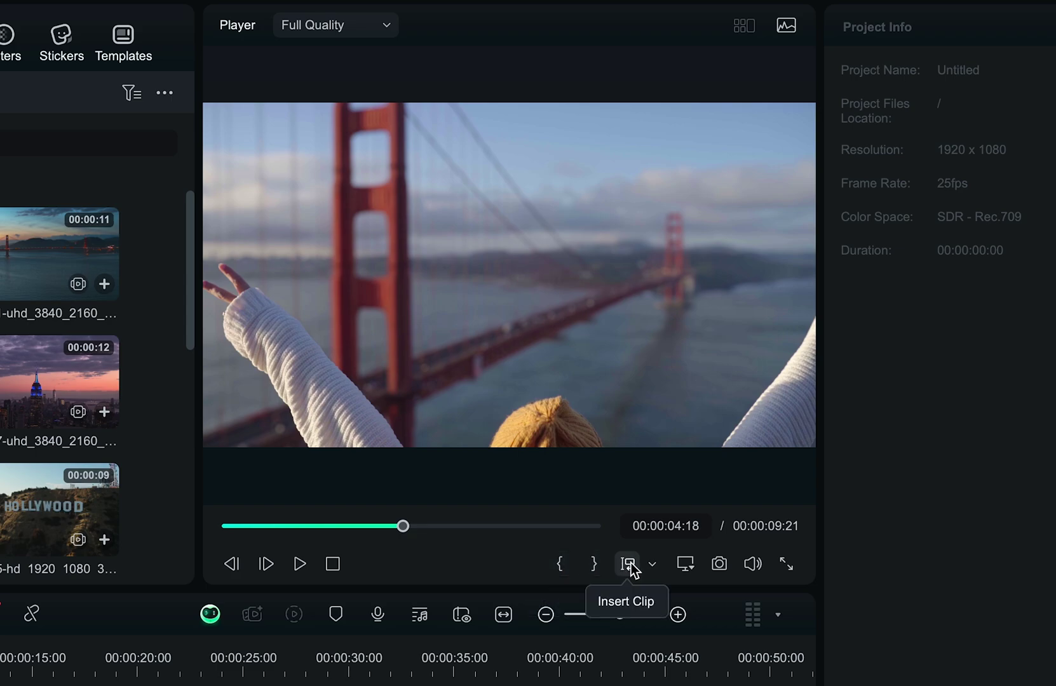
# Step: Look at the Insert Clip options and dismiss them without choosing one
pyautogui.click(653, 565)
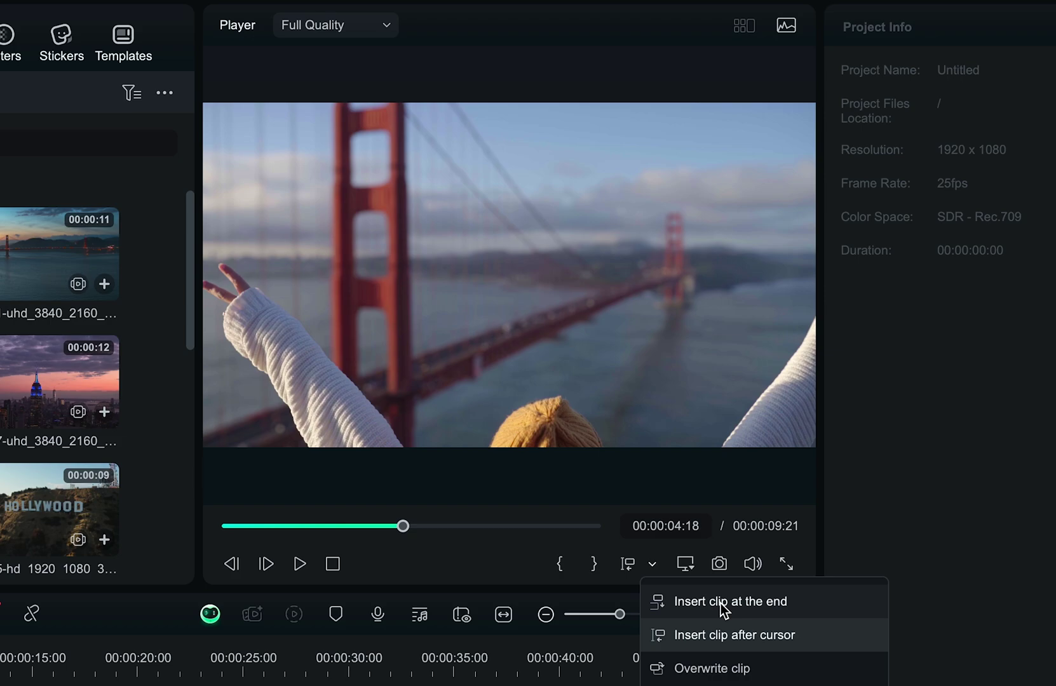
pyautogui.click(677, 568)
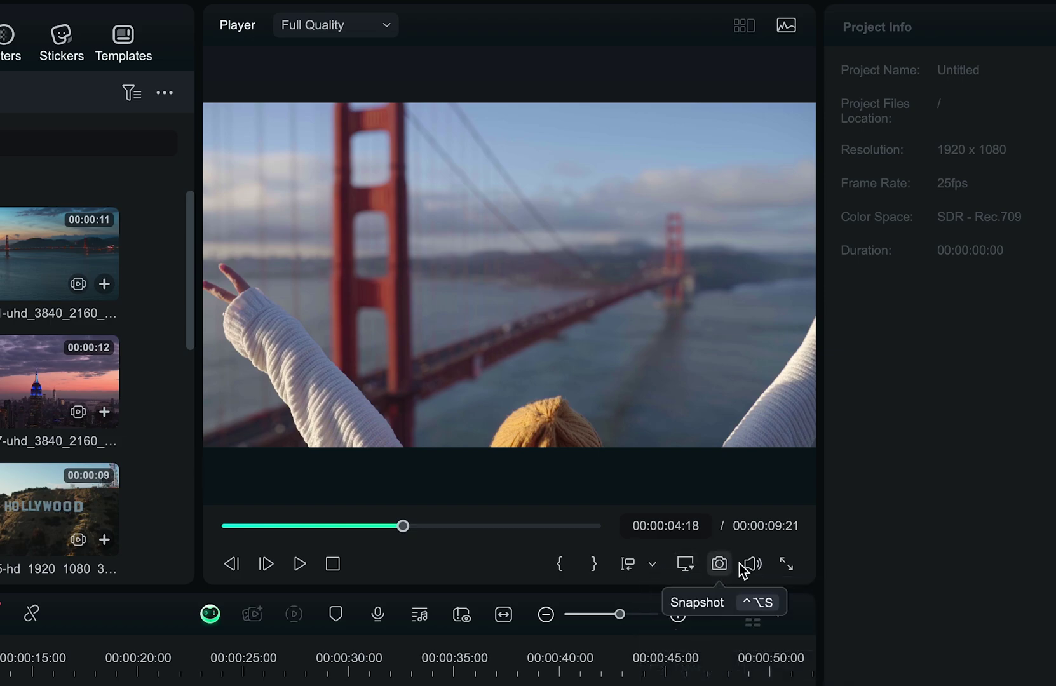
pyautogui.moveTo(754, 567)
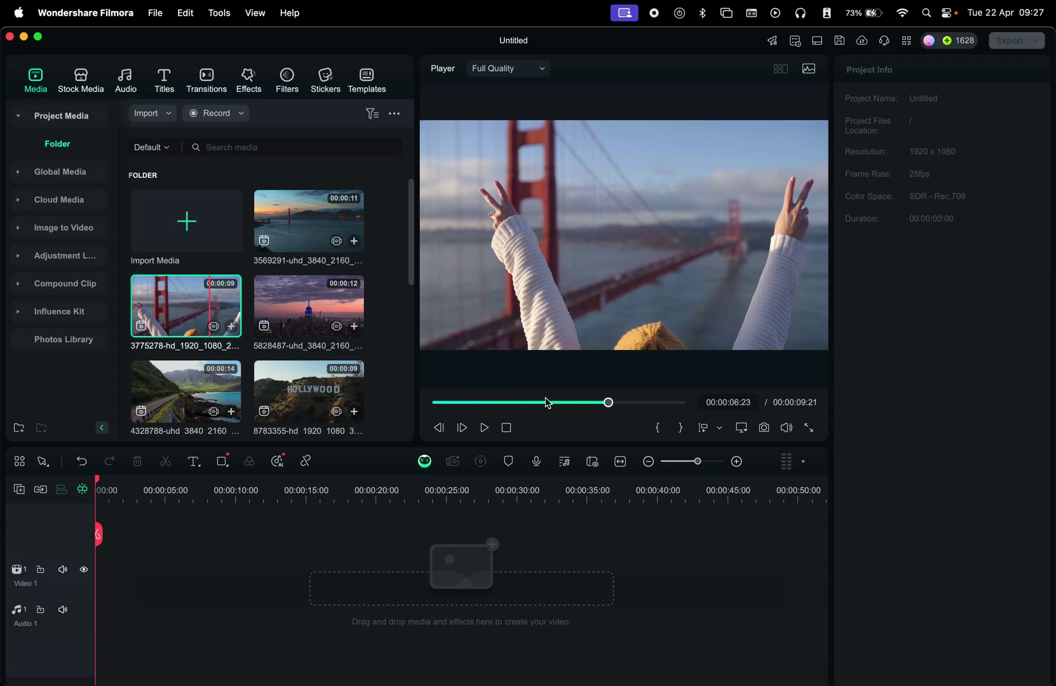
# Step: Put Golden Gate clip 3775278 on Video 1, add 3569291 at about 6 seconds, keeping 1920 x 1080 25fps
pyautogui.moveTo(195, 318); pyautogui.dragTo(108, 591)
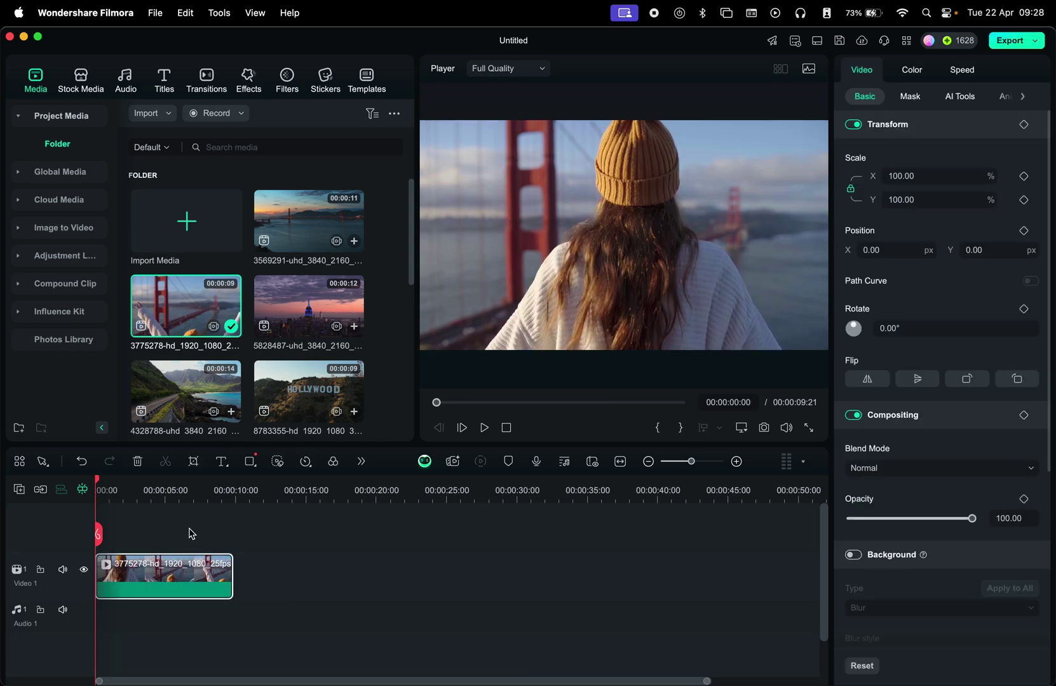
pyautogui.press('space')
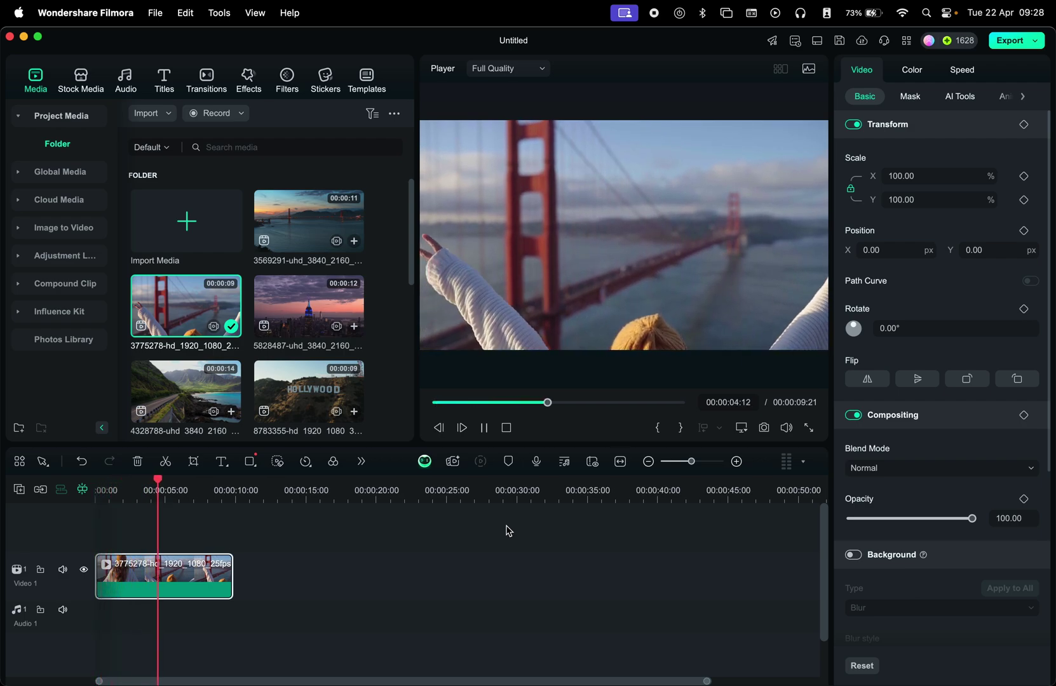
pyautogui.press('space')
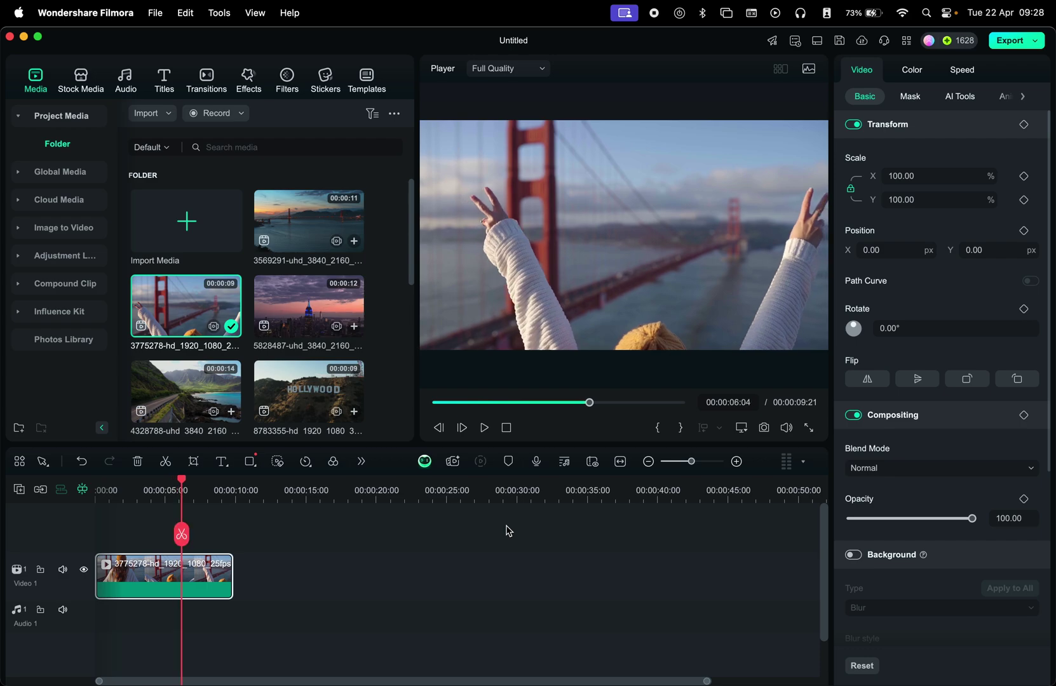
pyautogui.moveTo(284, 221); pyautogui.dragTo(183, 571)
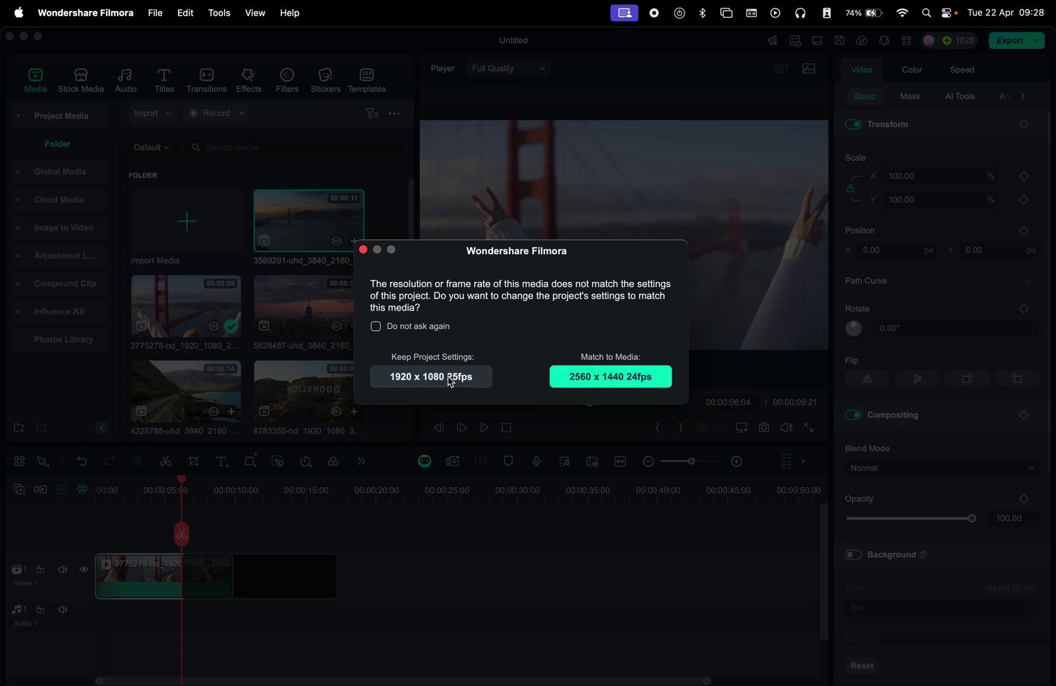
pyautogui.click(451, 382)
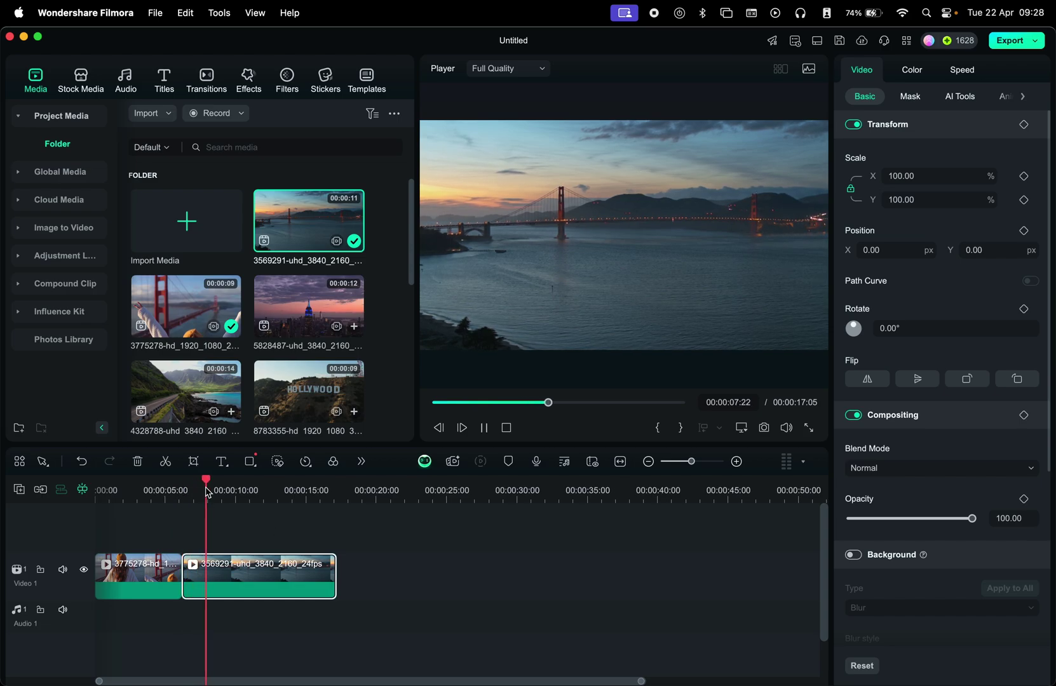
# Step: Split the sunset clip at the playhead around 10 seconds
pyautogui.press('space')
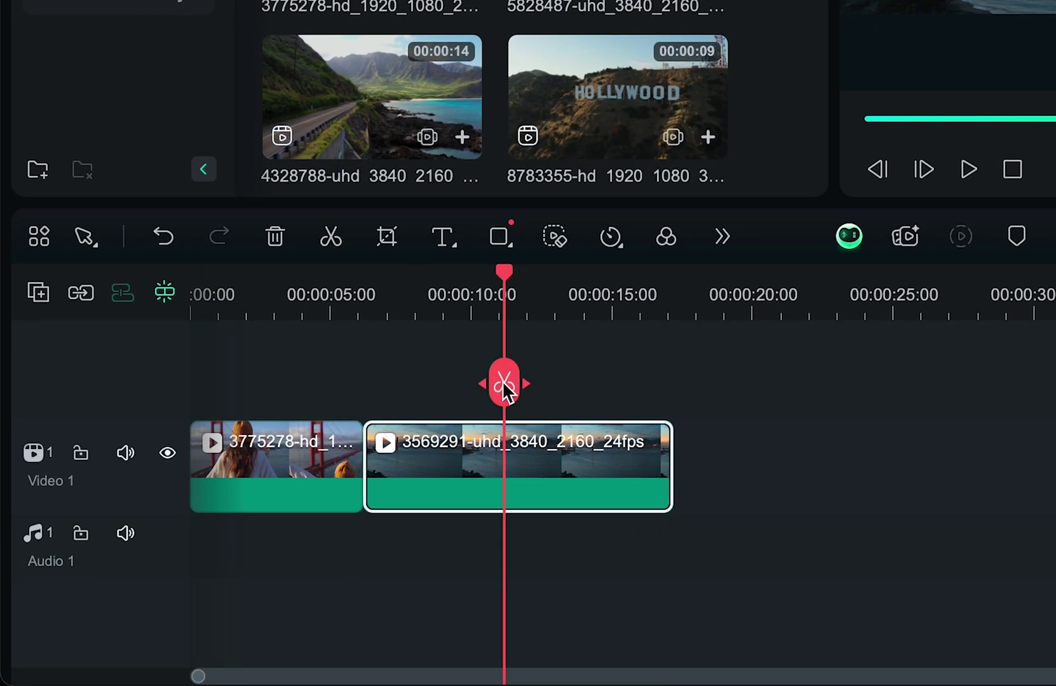
pyautogui.click(502, 382)
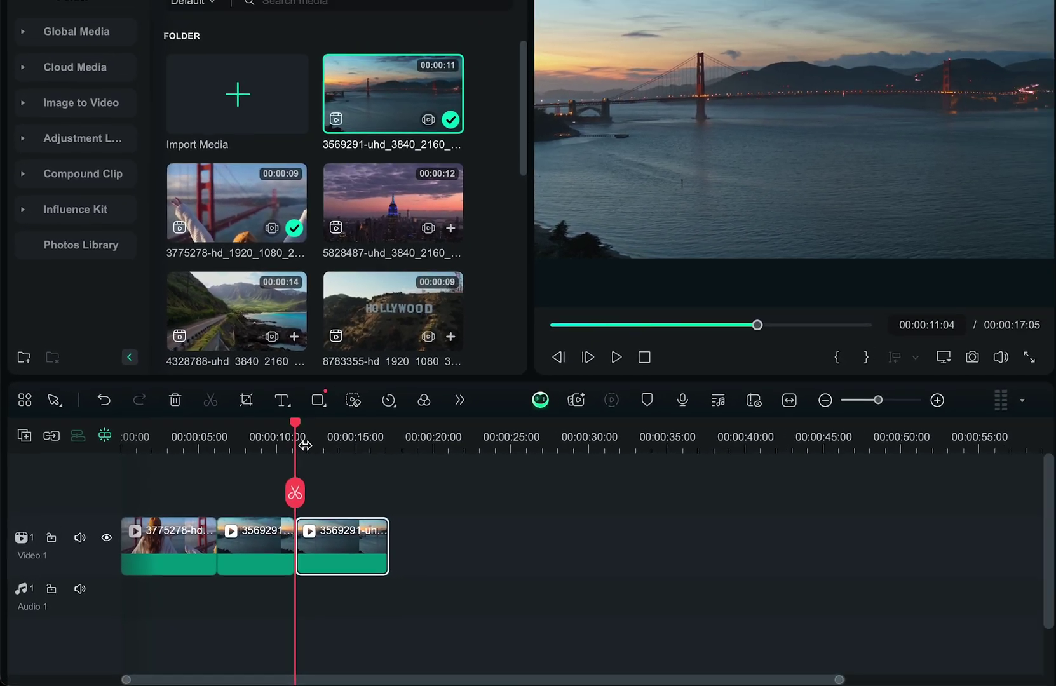
pyautogui.scroll(5, 206, 488)
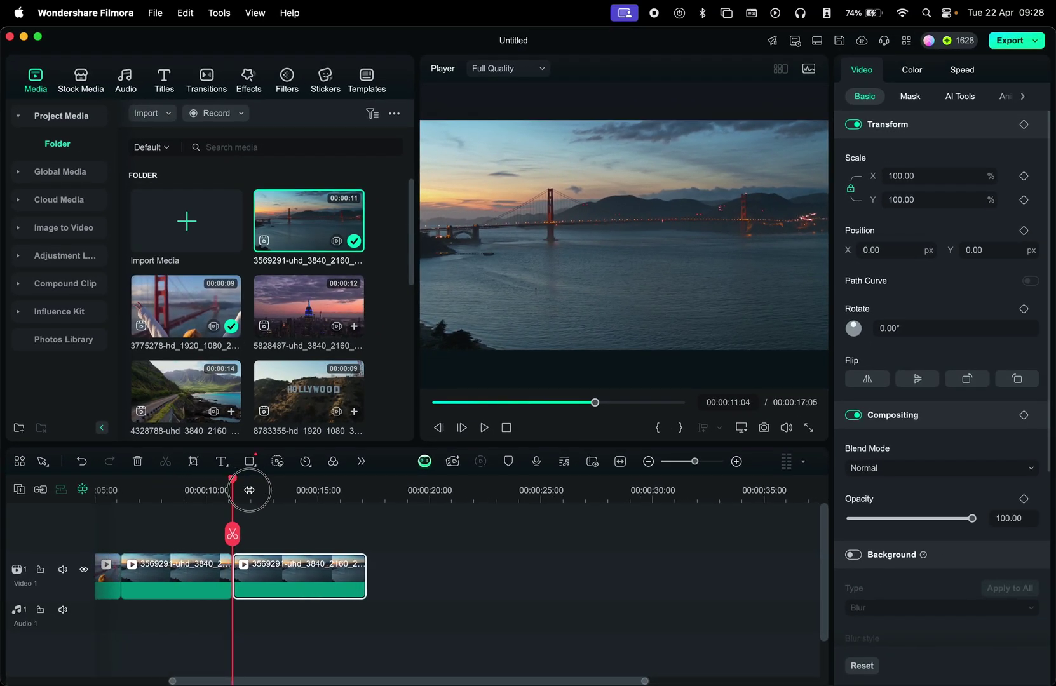
pyautogui.scroll(-3, 271, 502)
pyautogui.hscroll(-3, 267, 599)
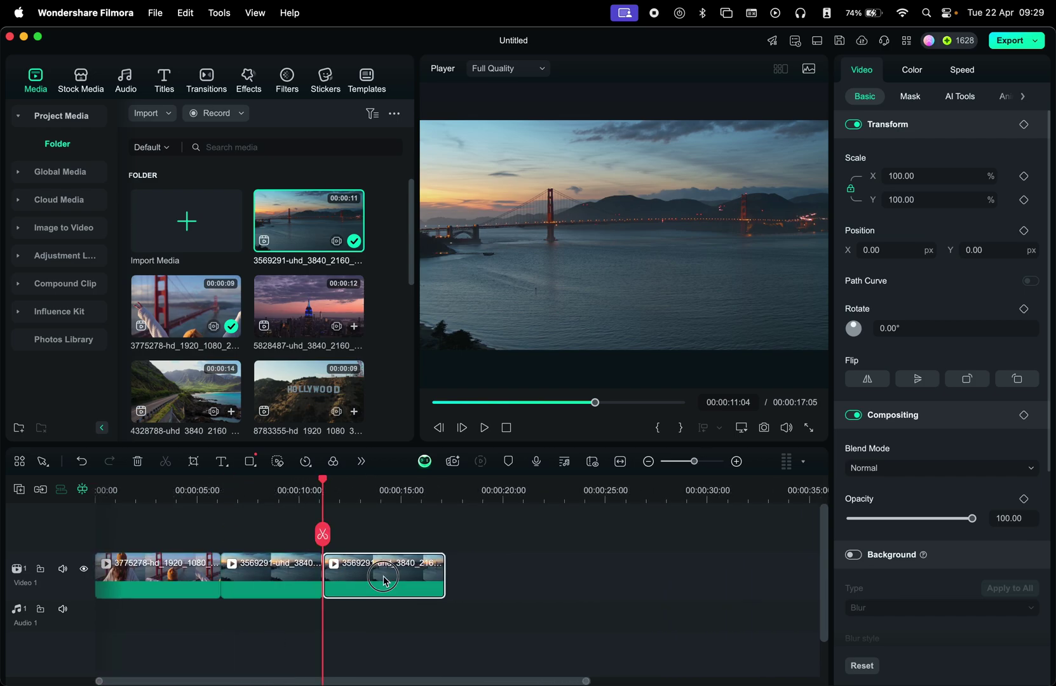
pyautogui.moveTo(381, 579); pyautogui.dragTo(486, 578)
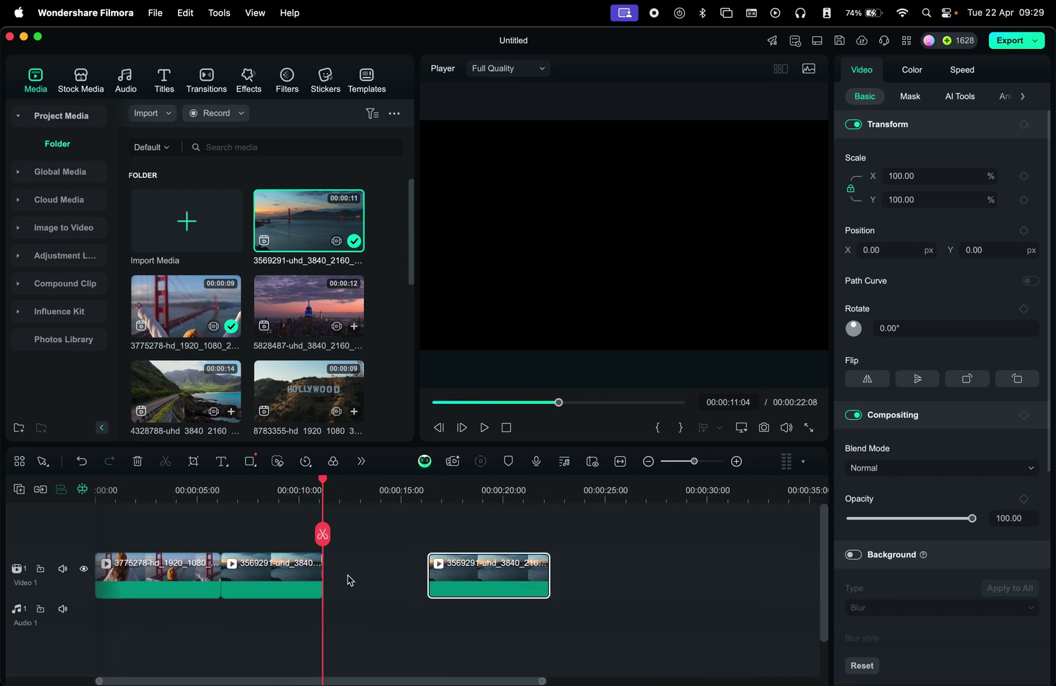
# Step: Delete the gap between clips, undo to restore it, and drag in the New York skyline clip
pyautogui.click(349, 580)
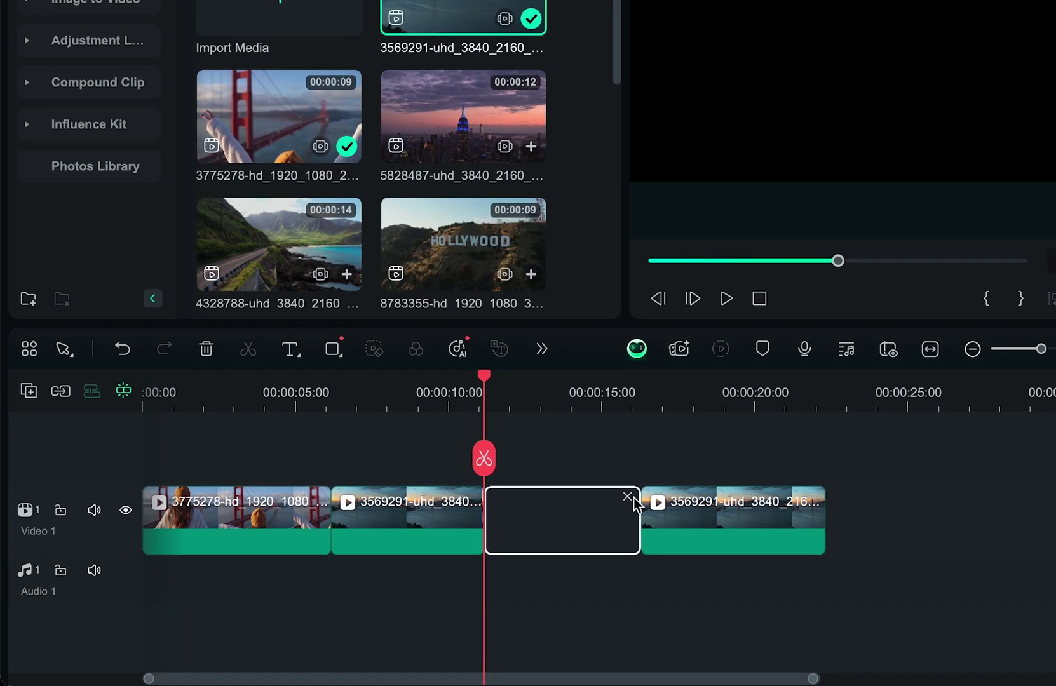
pyautogui.click(628, 497)
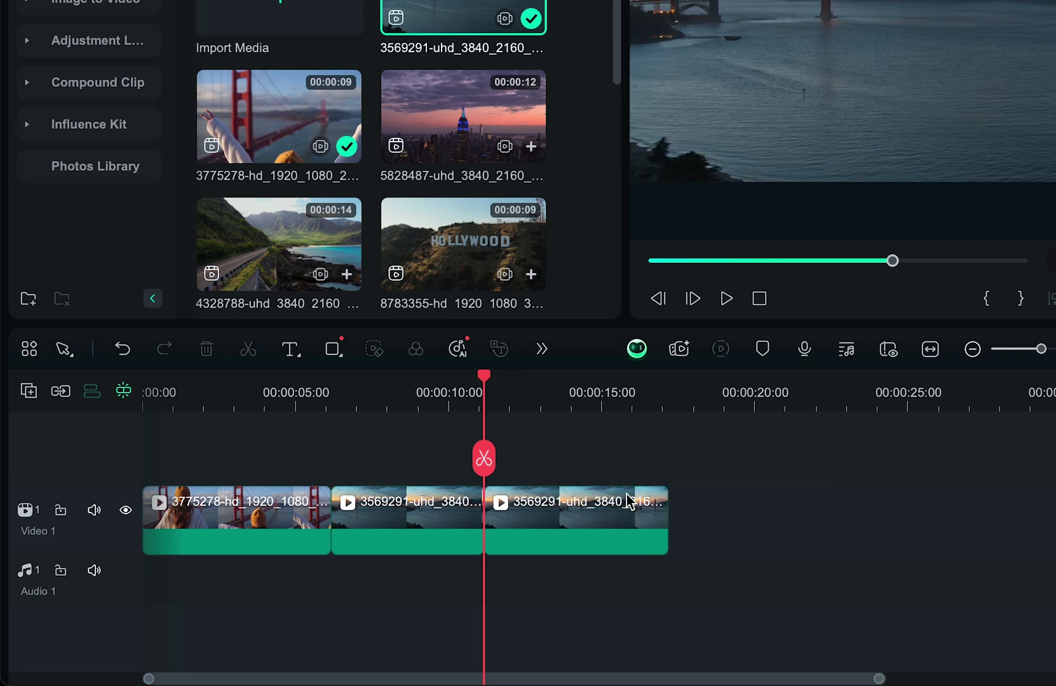
pyautogui.click(123, 348)
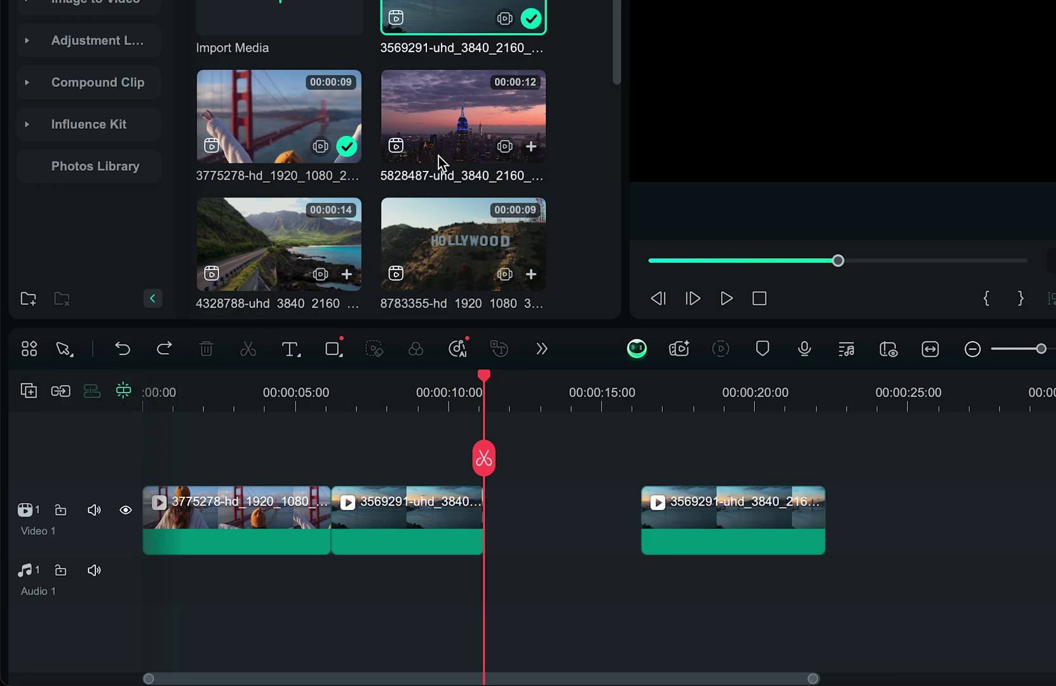
pyautogui.moveTo(443, 164); pyautogui.dragTo(495, 475)
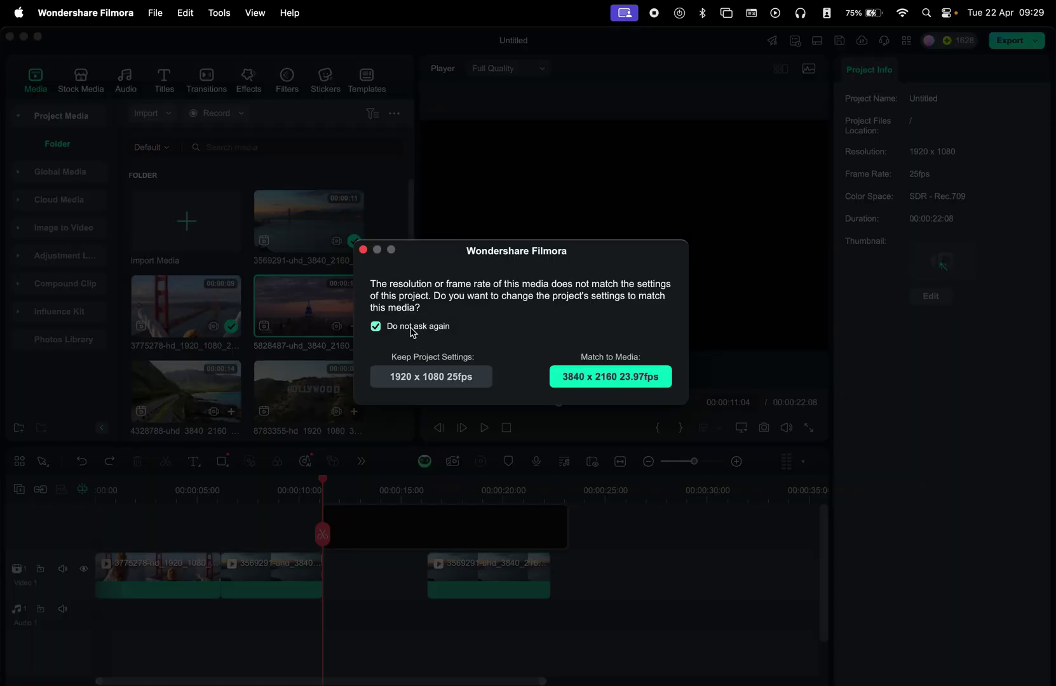
# Step: Keep 1920 x 1080 25fps and trim the New York clip at about 16 seconds
pyautogui.click(428, 378)
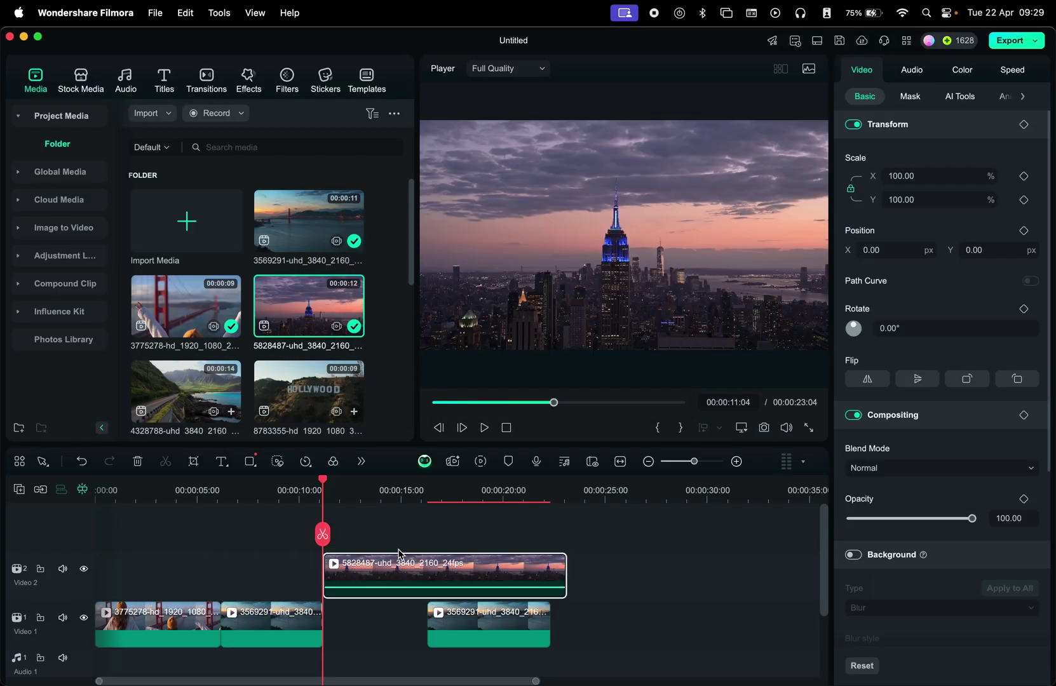
pyautogui.moveTo(329, 495); pyautogui.dragTo(411, 501)
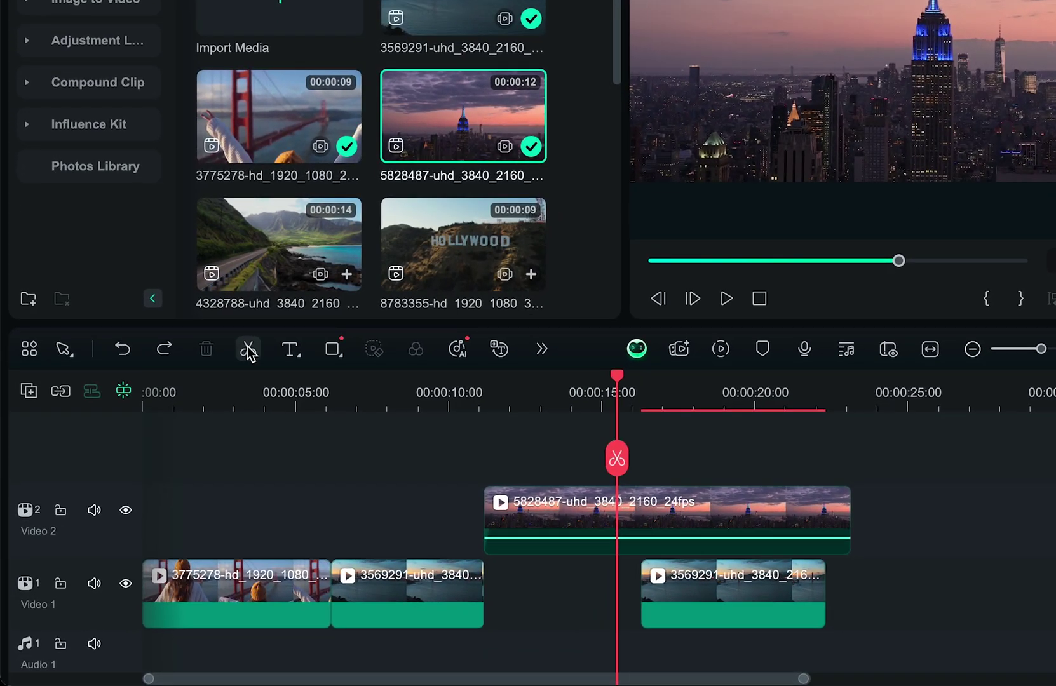
pyautogui.click(248, 351)
pyautogui.click(207, 350)
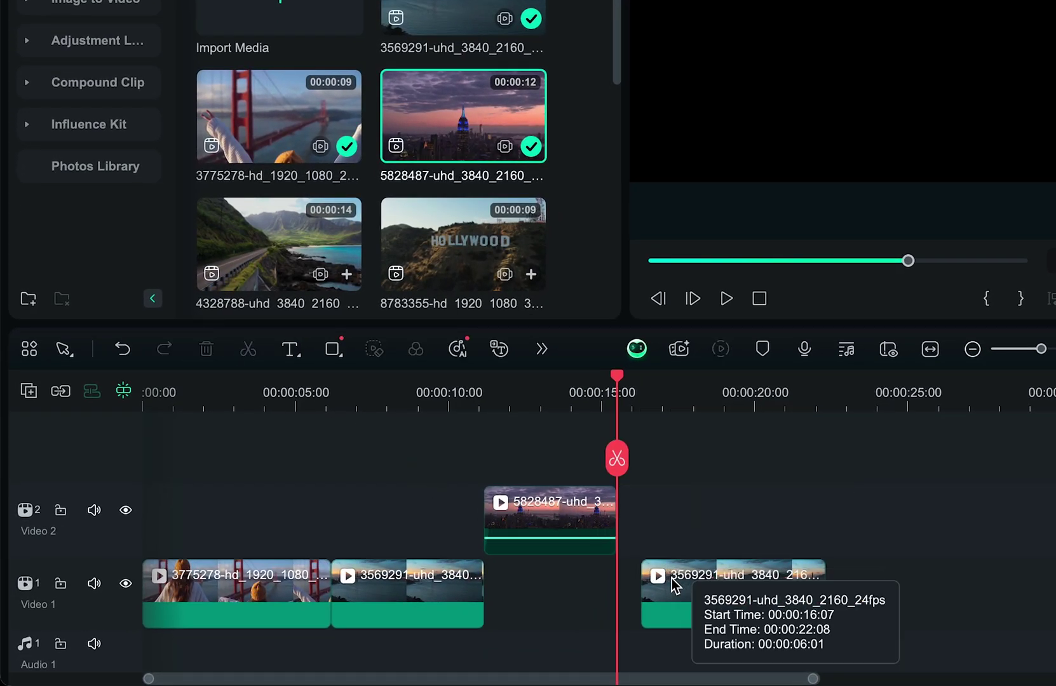
# Step: Move the New York clip into the Video 1 gap and delete the leftover gap
pyautogui.moveTo(552, 528); pyautogui.dragTo(544, 580)
pyautogui.click(630, 586)
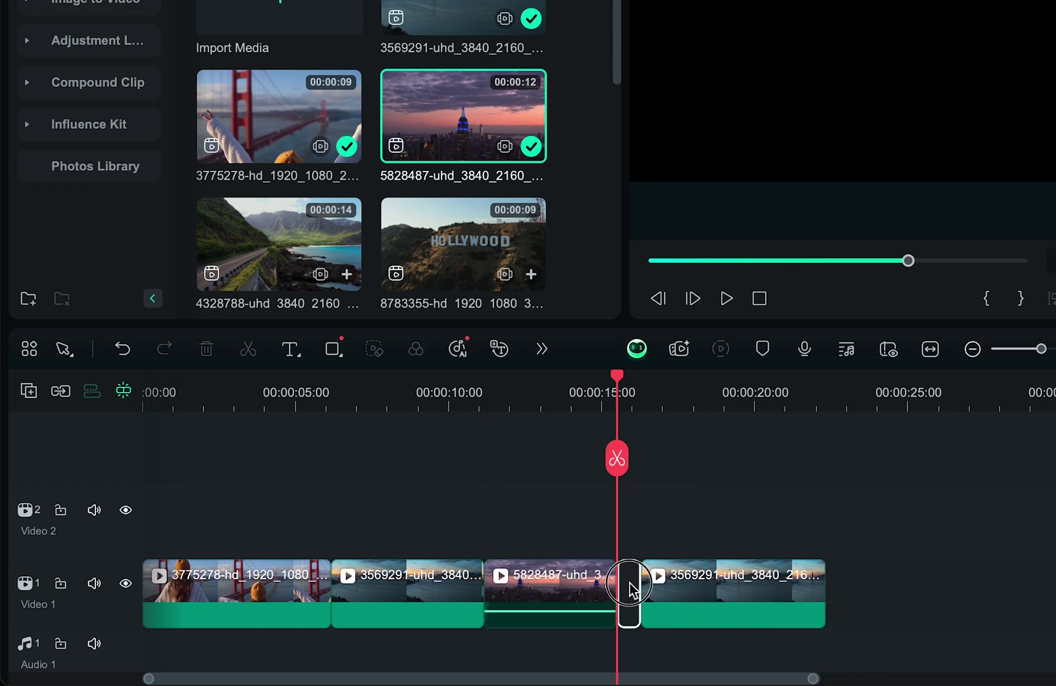
pyautogui.click(206, 350)
# Step: Zoom the timeline out and play the edited sequence from the start
pyautogui.hotkey('ctrl', '-')
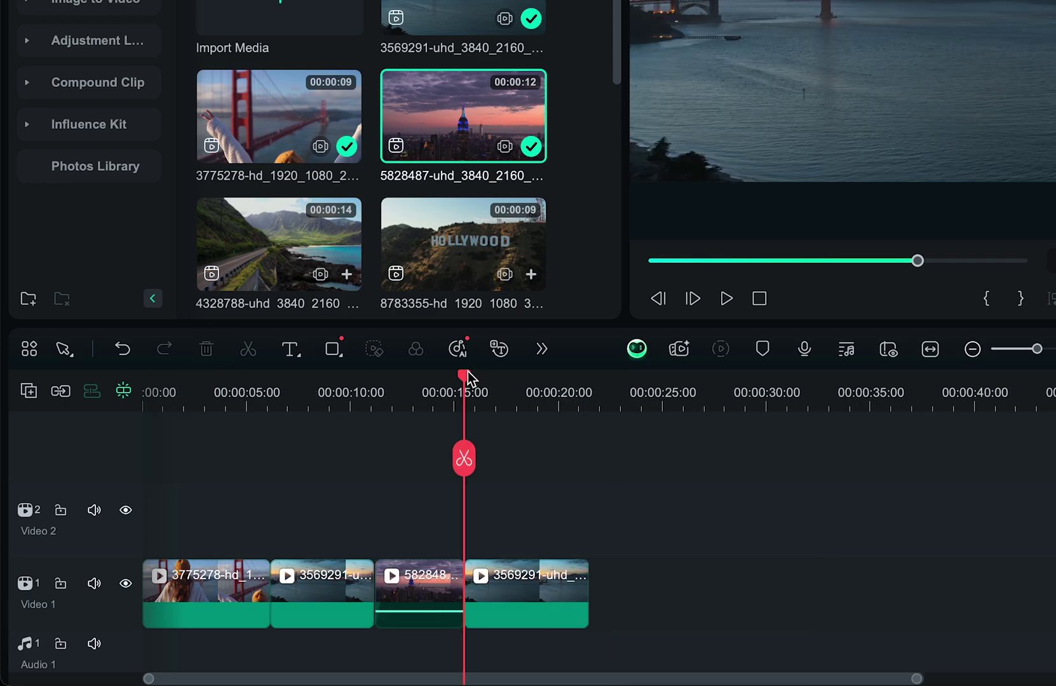
pyautogui.moveTo(467, 379); pyautogui.dragTo(99, 378)
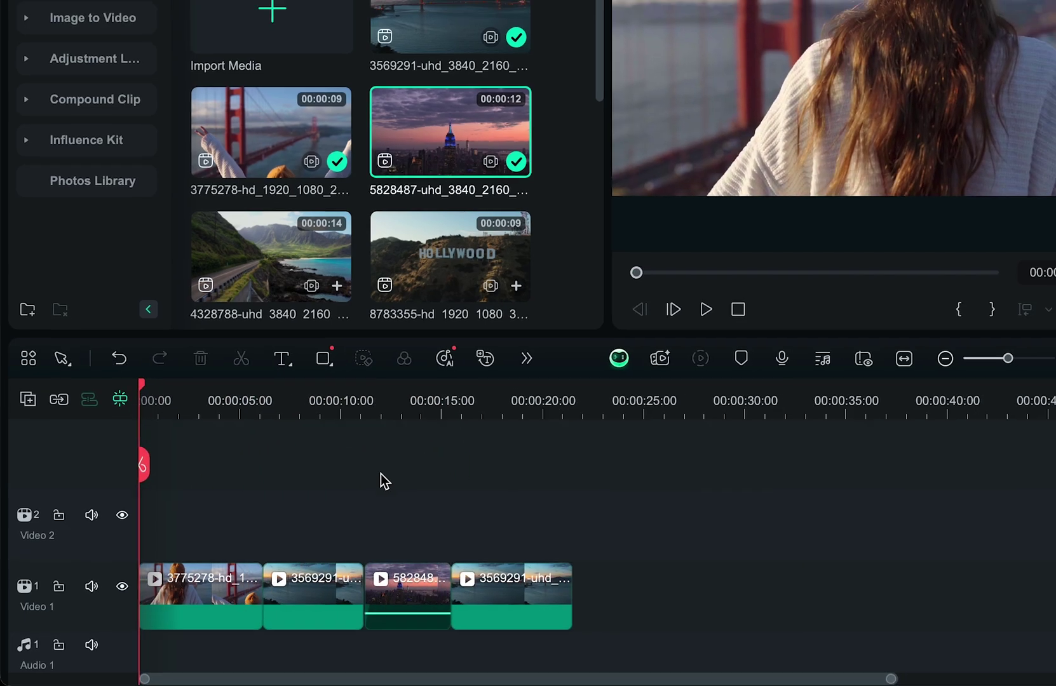
pyautogui.press('space')
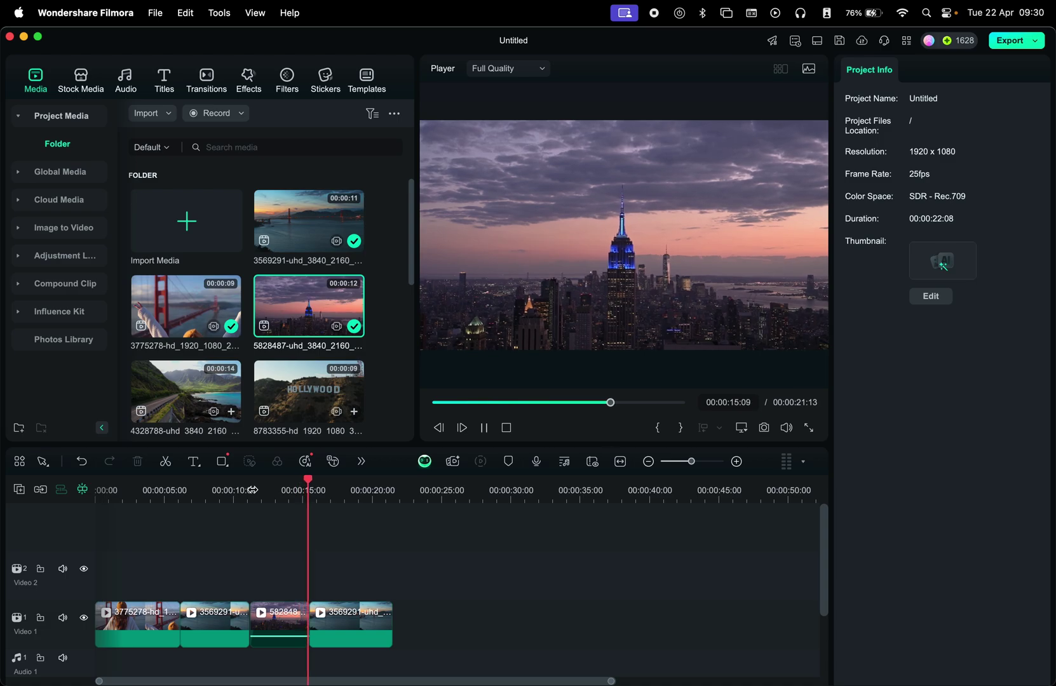
pyautogui.press('space')
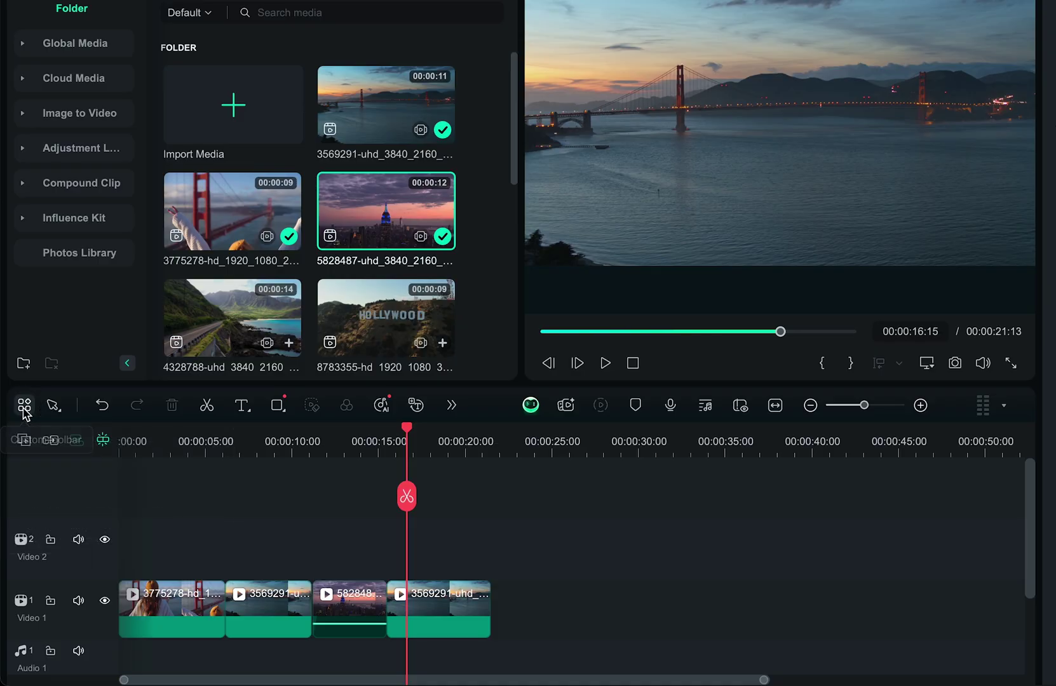
# Step: Browse the toolbar customisation panel and selection modes without changing anything
pyautogui.click(24, 406)
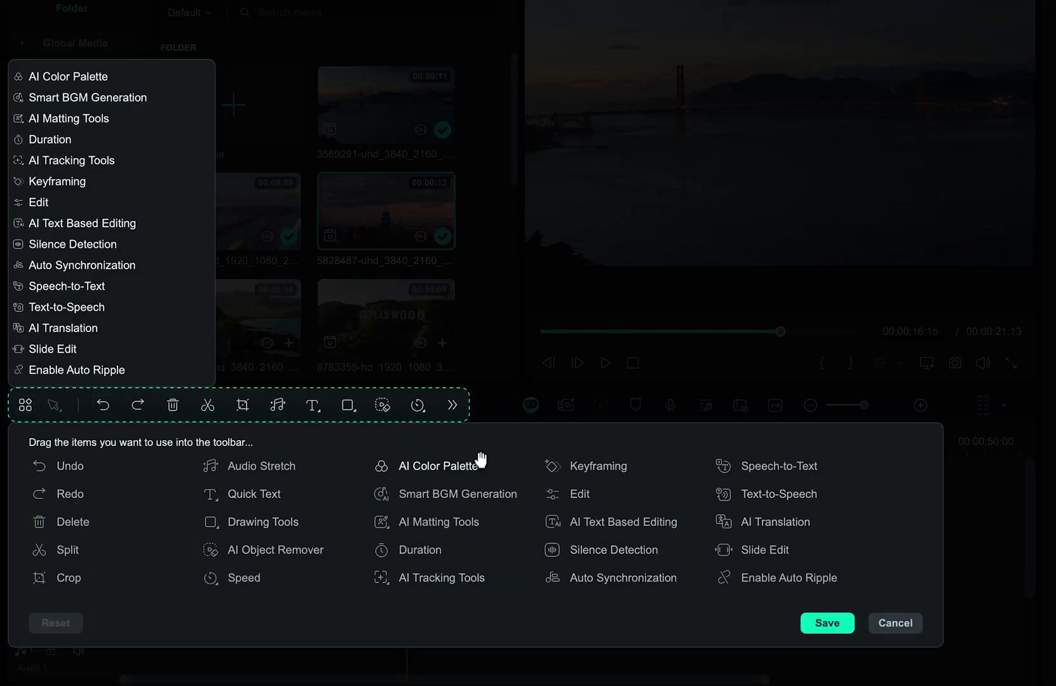
pyautogui.click(896, 624)
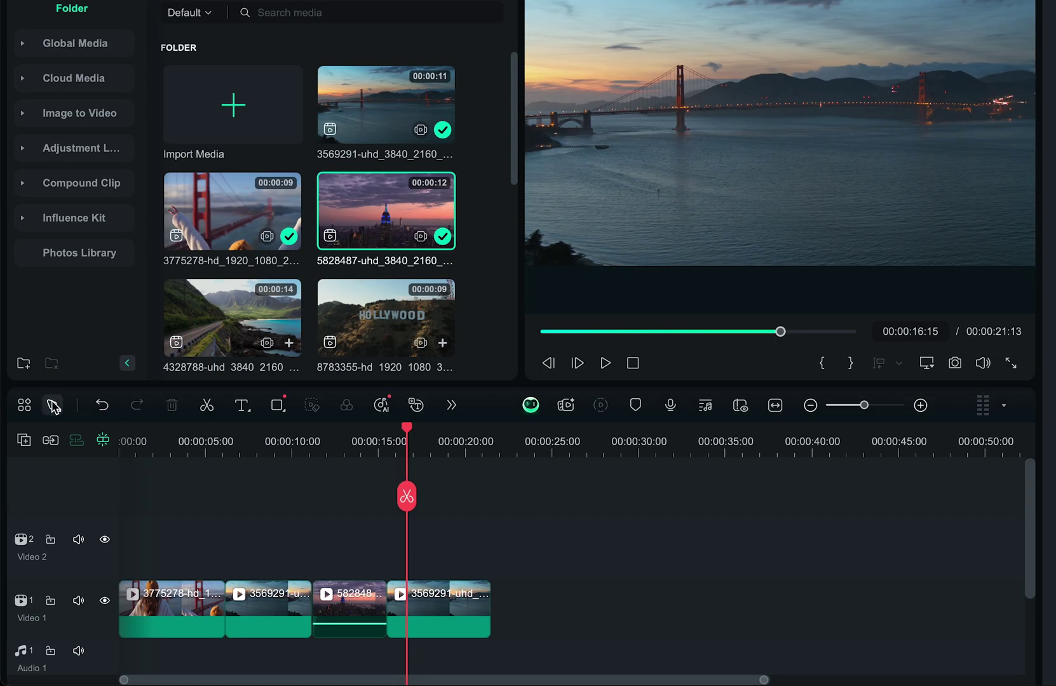
pyautogui.click(54, 405)
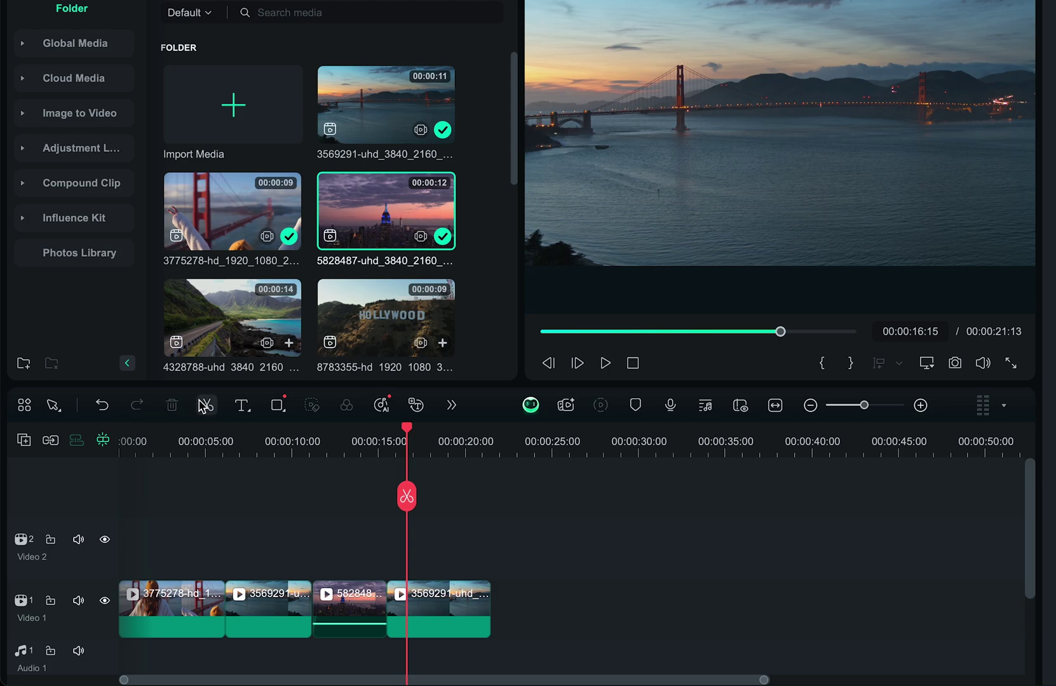
# Step: Add a Quick Text caption clip and set the playhead near 18 seconds
pyautogui.click(242, 405)
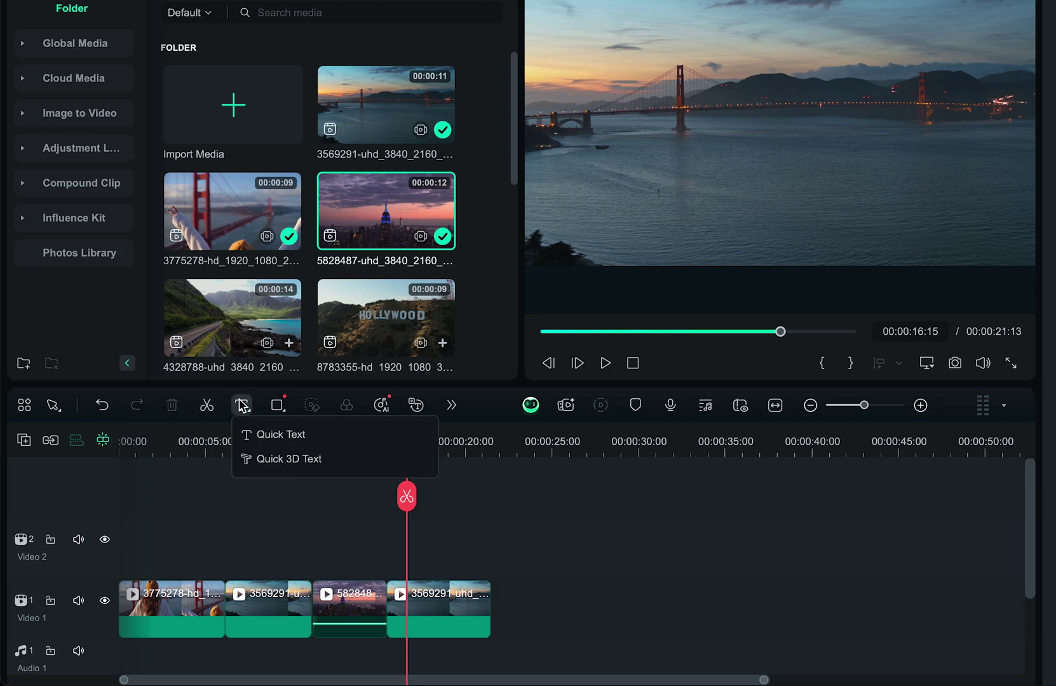
pyautogui.click(285, 435)
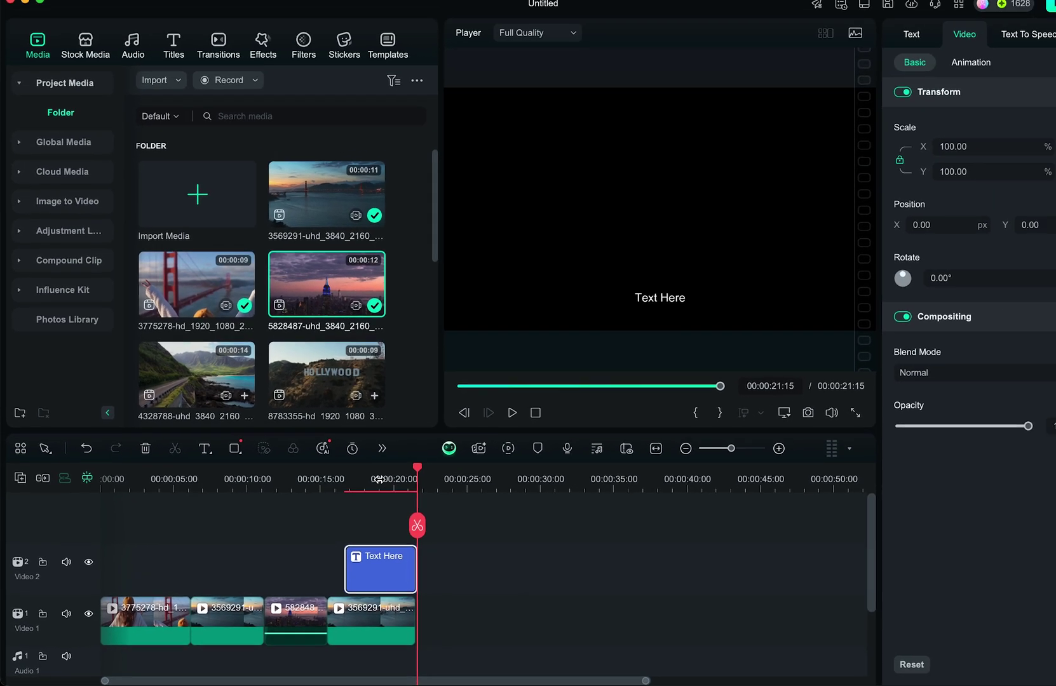
pyautogui.click(492, 428)
pyautogui.moveTo(344, 483); pyautogui.dragTo(303, 483)
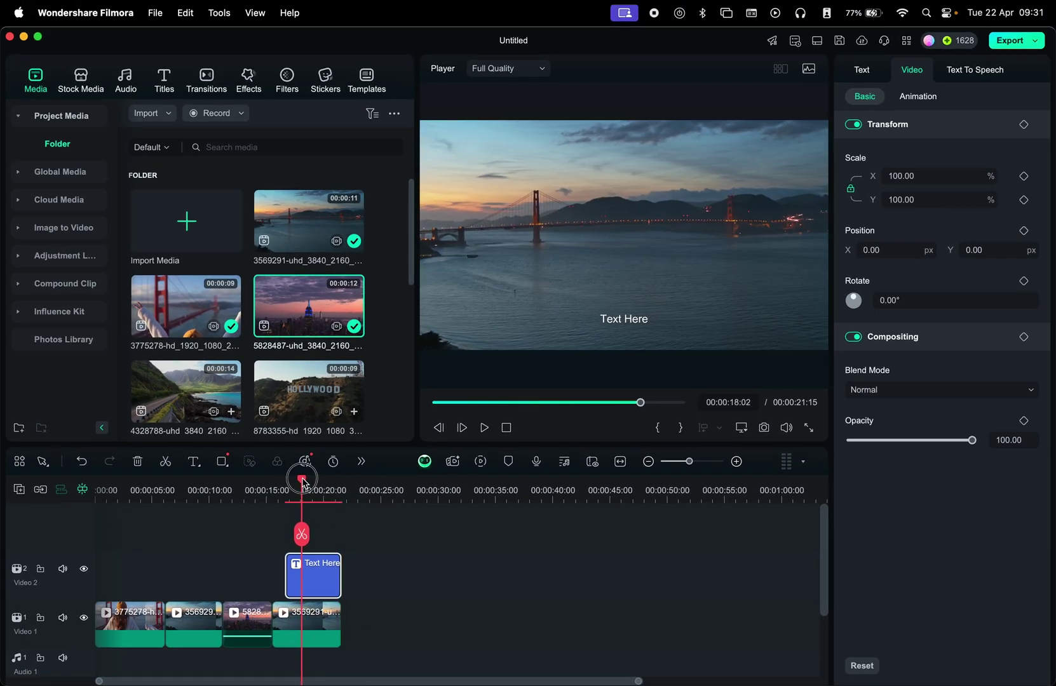
# Step: Enter the caption 'This is my first time trying out Filmora 14' and nudge it higher
pyautogui.doubleClick(622, 318)
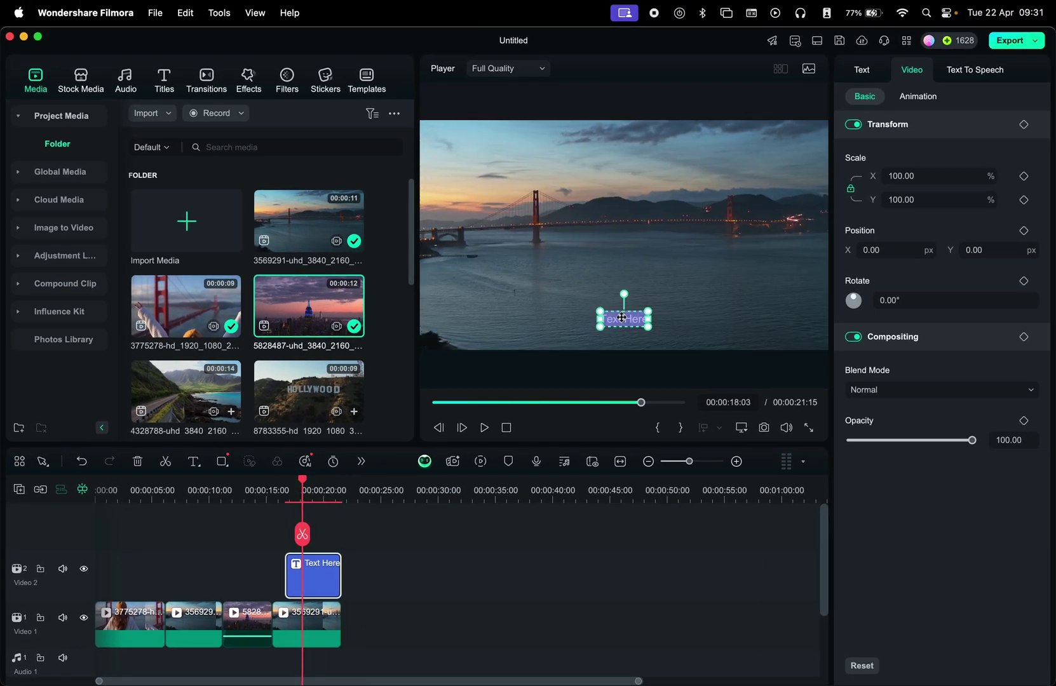
pyautogui.write('This is may first time trying out Filmora 14')
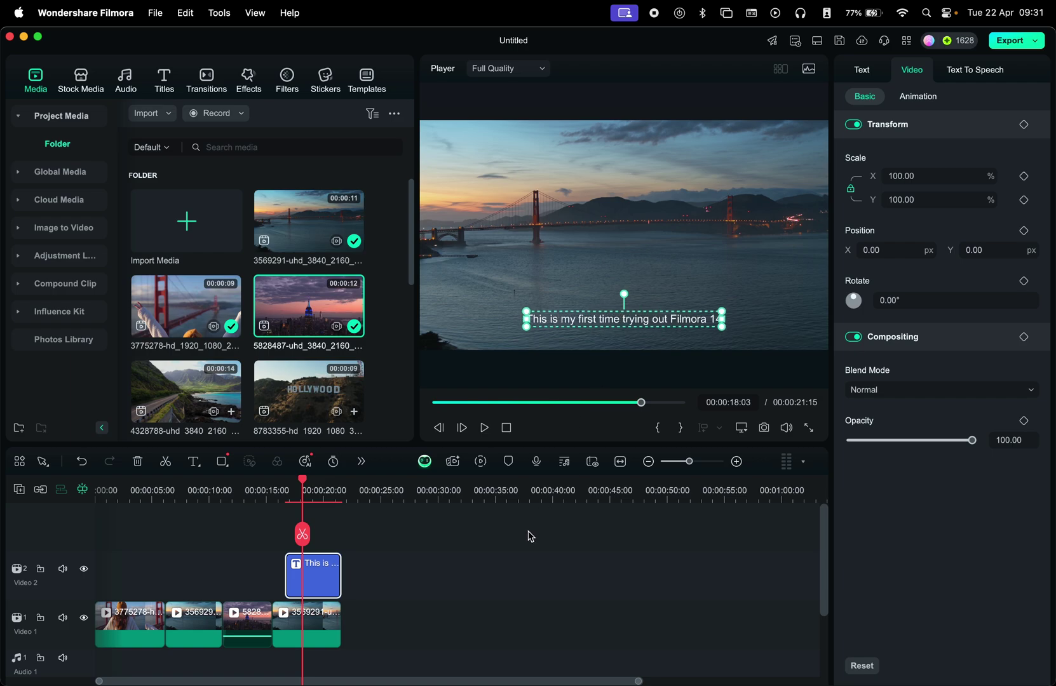
pyautogui.click(384, 558)
pyautogui.moveTo(639, 321)
pyautogui.mouseDown()
pyautogui.moveTo(690, 260)
pyautogui.moveTo(657, 265)
pyautogui.moveTo(683, 296)
pyautogui.moveTo(647, 320)
pyautogui.mouseUp()
pyautogui.scroll(2, 437, 558)
# Step: Add a Video 3 track above Video 2
pyautogui.rightClick(63, 588)
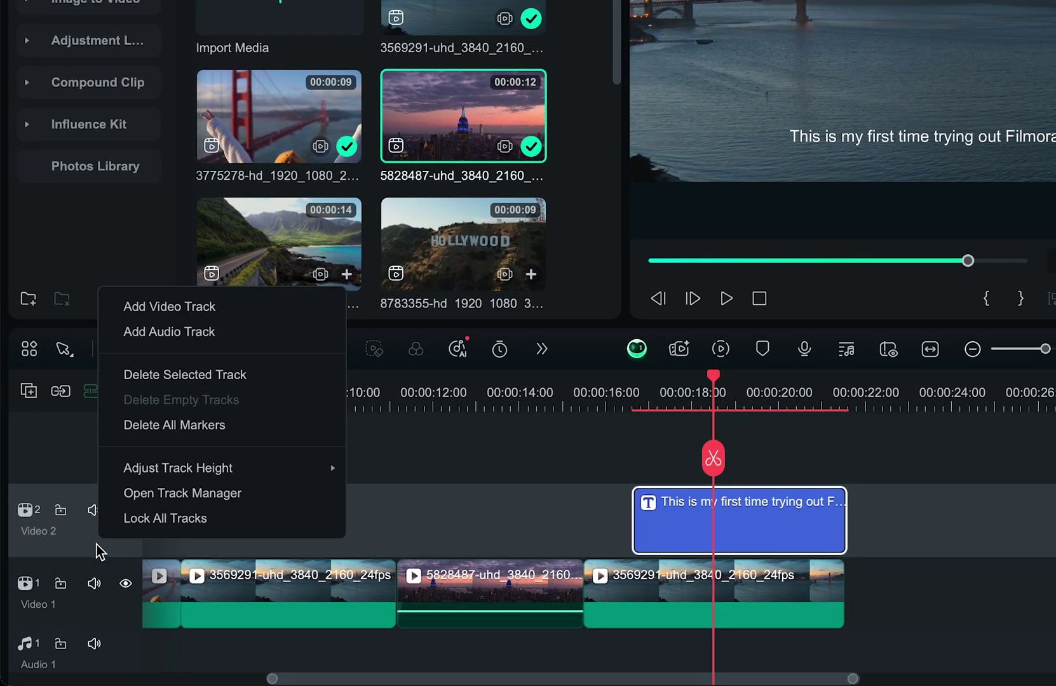
pyautogui.click(221, 309)
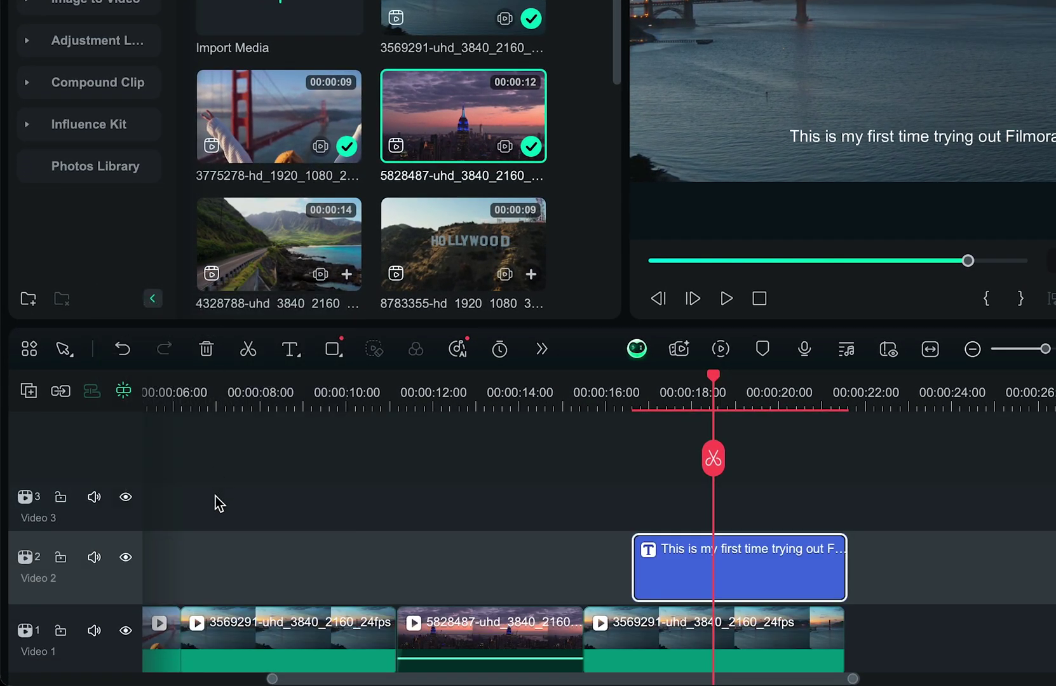
pyautogui.scroll(-1, 97, 588)
pyautogui.scroll(-1, 95, 588)
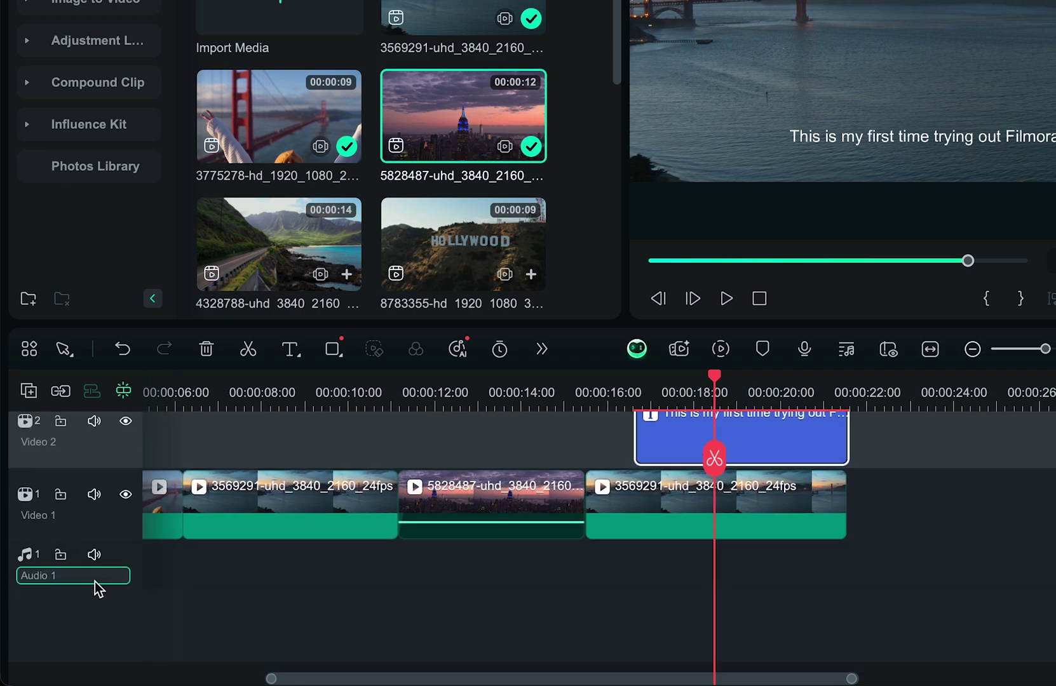
# Step: Add an Audio 2 track below Audio 1
pyautogui.rightClick(125, 563)
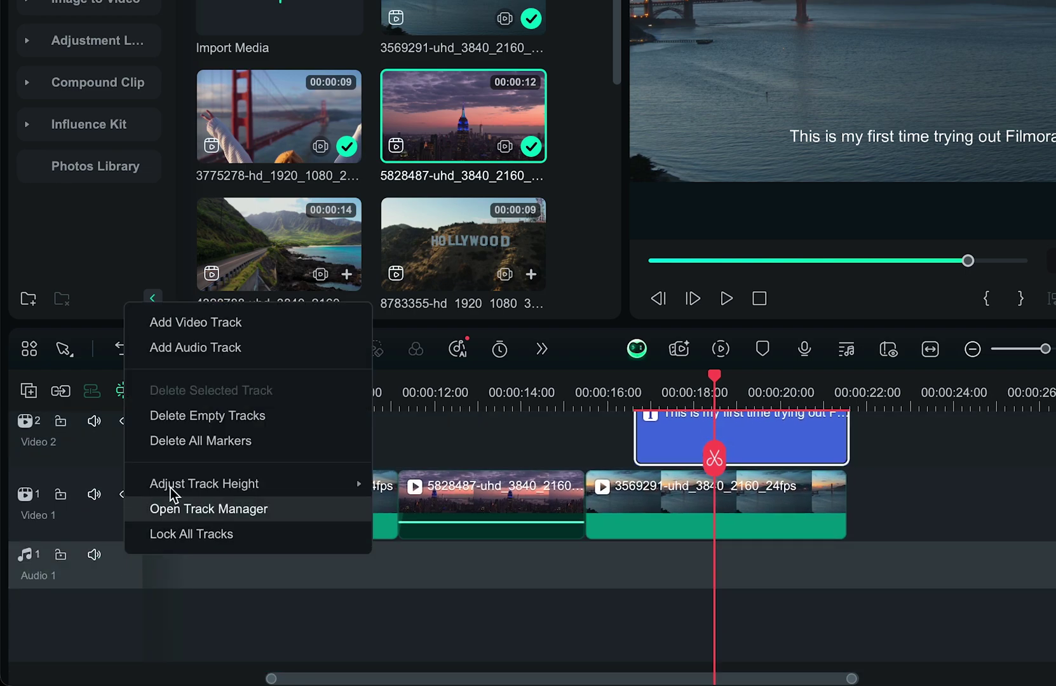
pyautogui.click(226, 348)
pyautogui.scroll(-1, 631, 544)
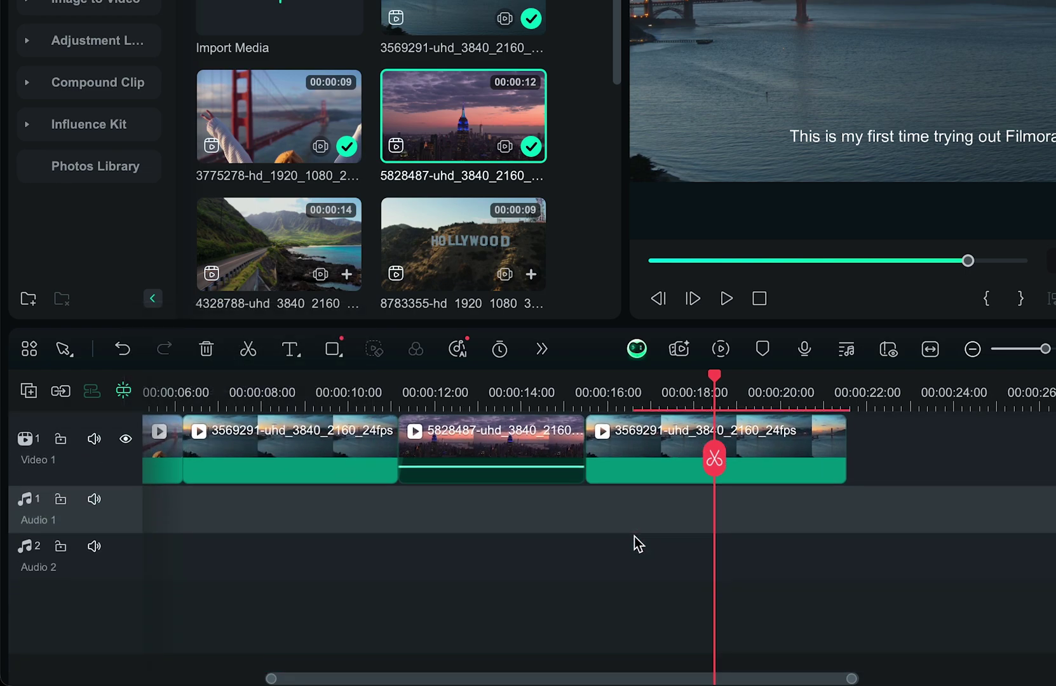
pyautogui.scroll(2, 509, 457)
pyautogui.hscroll(-3, 508, 458)
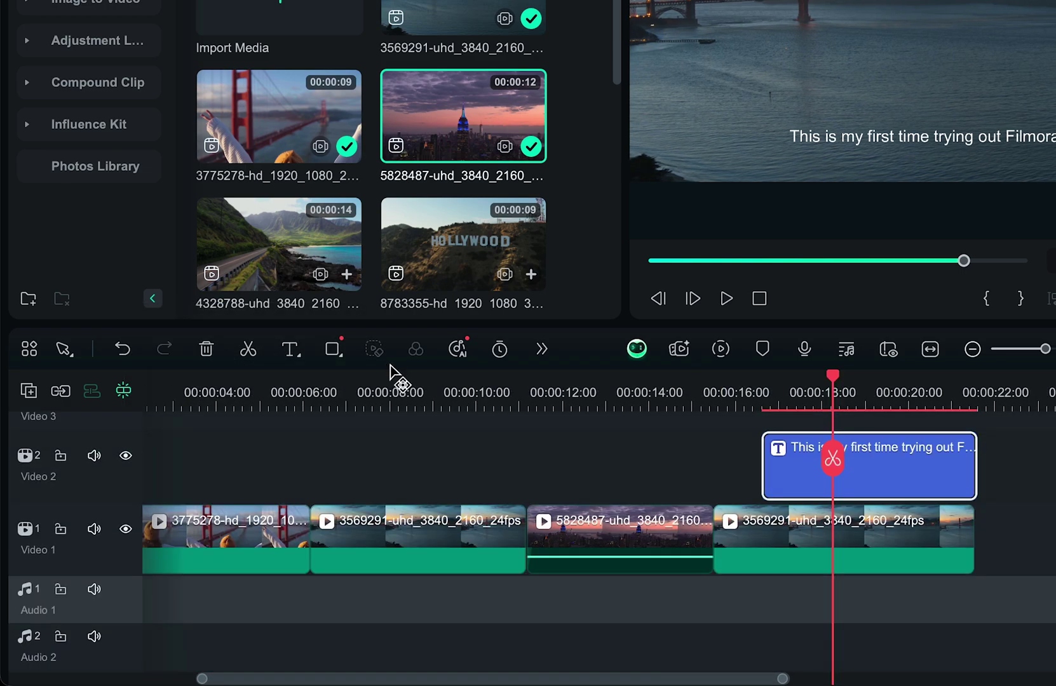
# Step: Draw an Arrow shape just left of the caption, undoing an accidental clip extension
pyautogui.click(340, 349)
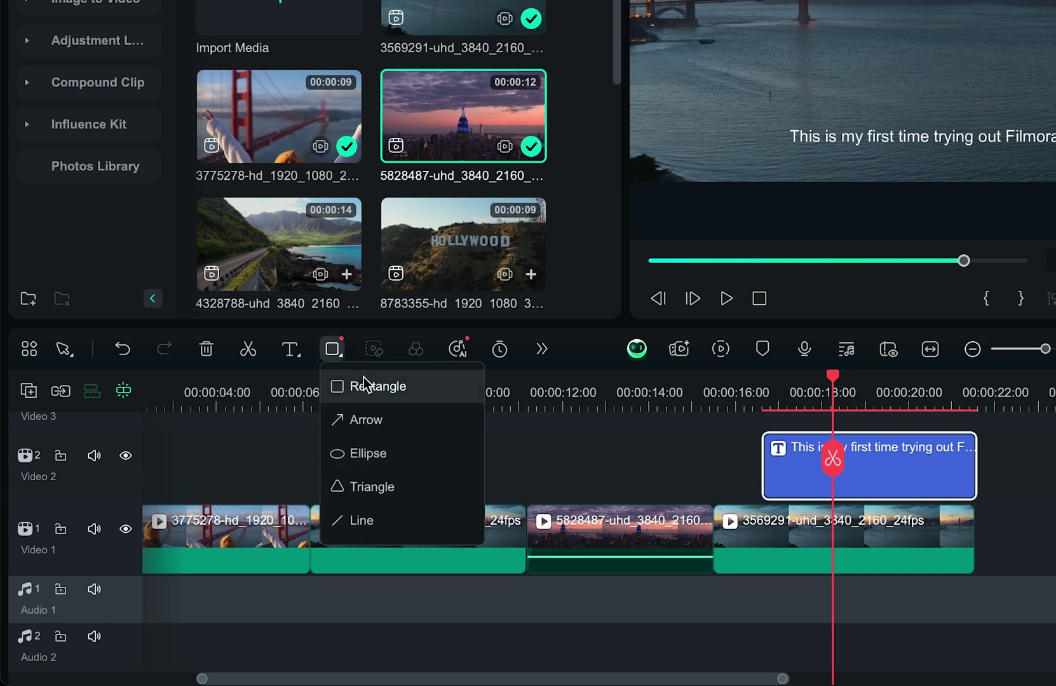
pyautogui.click(366, 419)
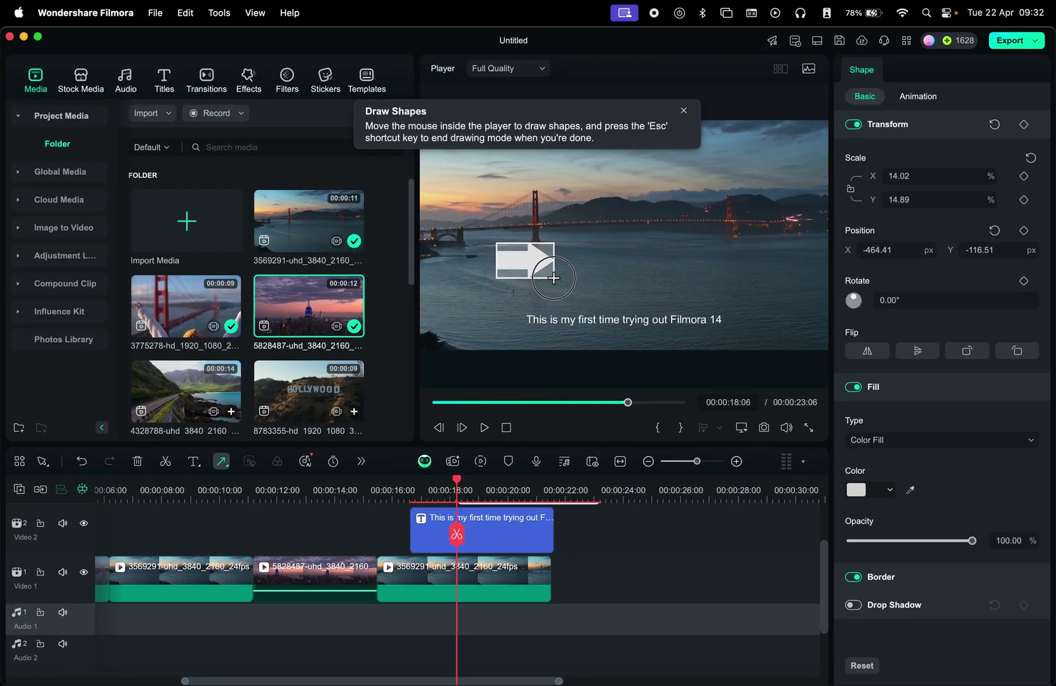
pyautogui.moveTo(553, 278)
pyautogui.mouseDown()
pyautogui.moveTo(487, 308)
pyautogui.moveTo(483, 325)
pyautogui.moveTo(504, 318)
pyautogui.mouseUp()
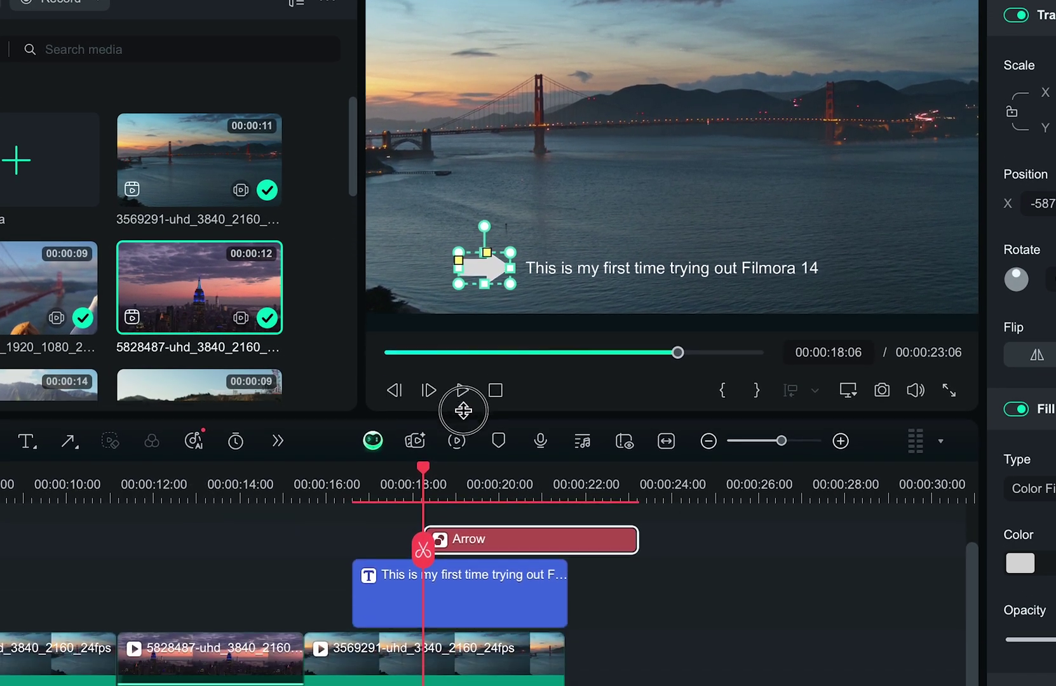
pyautogui.moveTo(365, 205)
pyautogui.mouseDown()
pyautogui.moveTo(299, 206)
pyautogui.moveTo(366, 198)
pyautogui.mouseUp()
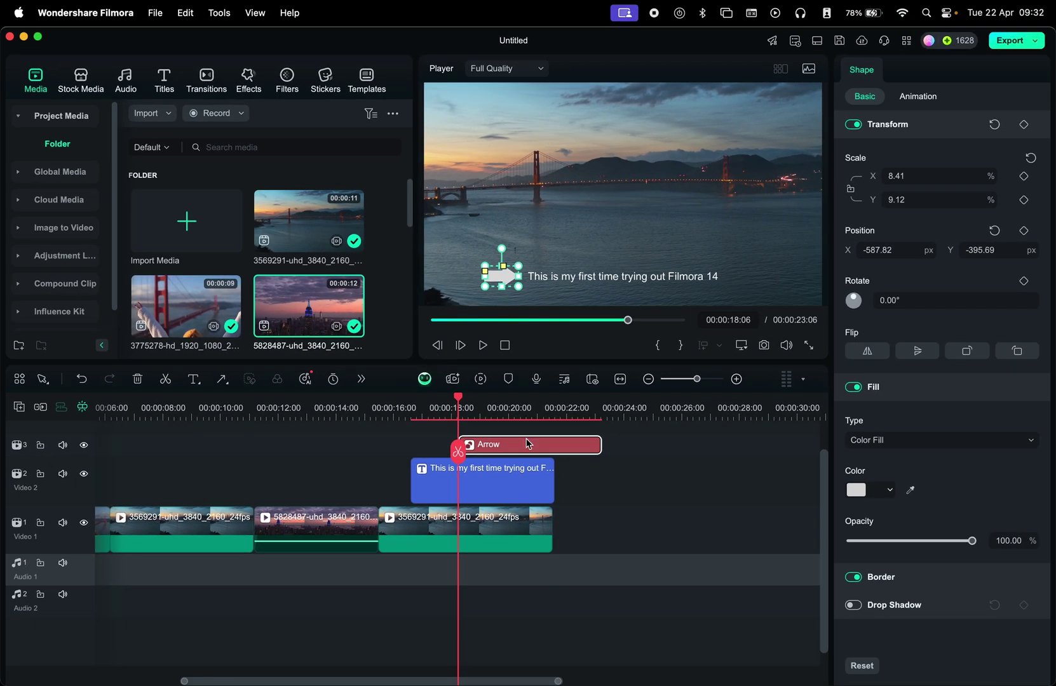
pyautogui.click(604, 584)
pyautogui.press('cmd+z')
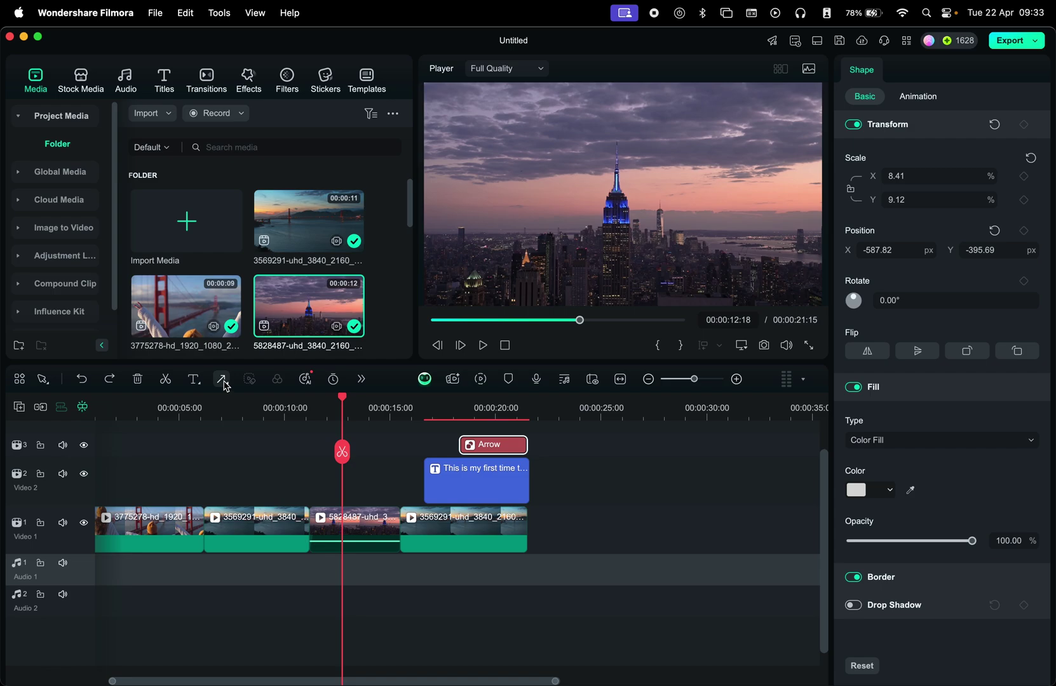
# Step: Select the New York skyline clip near 15 seconds and show its speed options
pyautogui.click(221, 378)
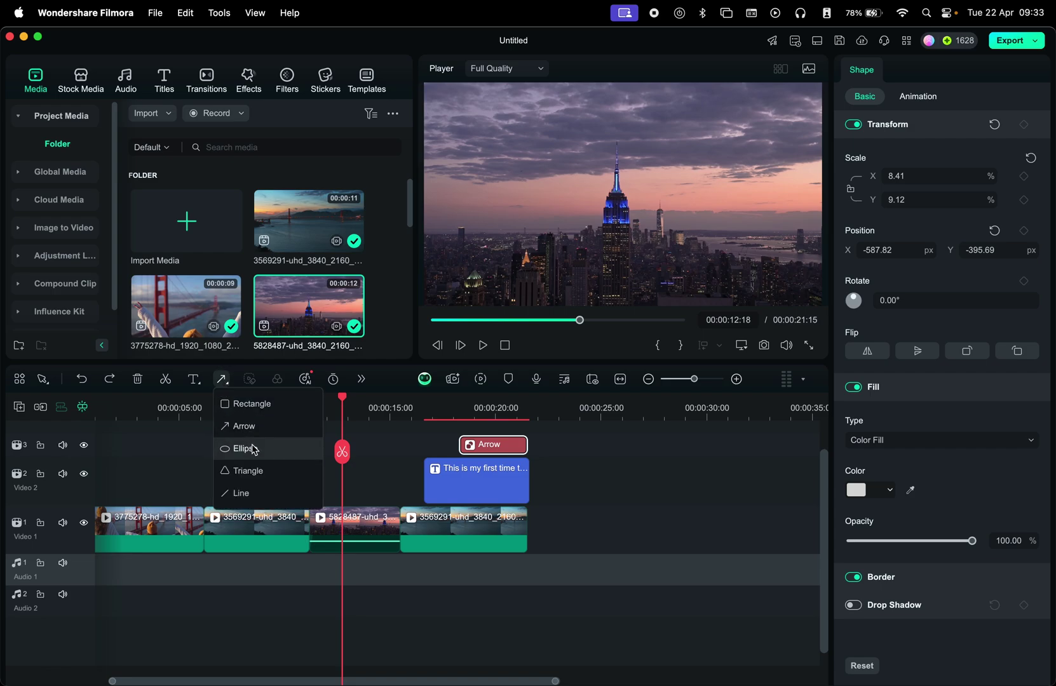
pyautogui.click(245, 497)
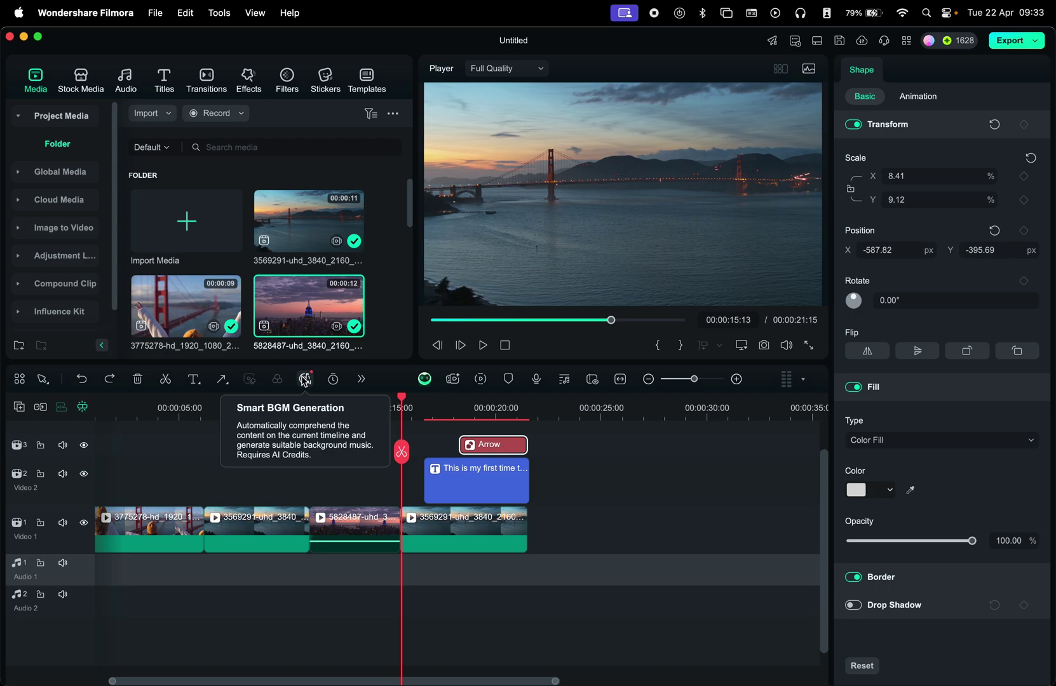
pyautogui.click(346, 528)
pyautogui.click(305, 379)
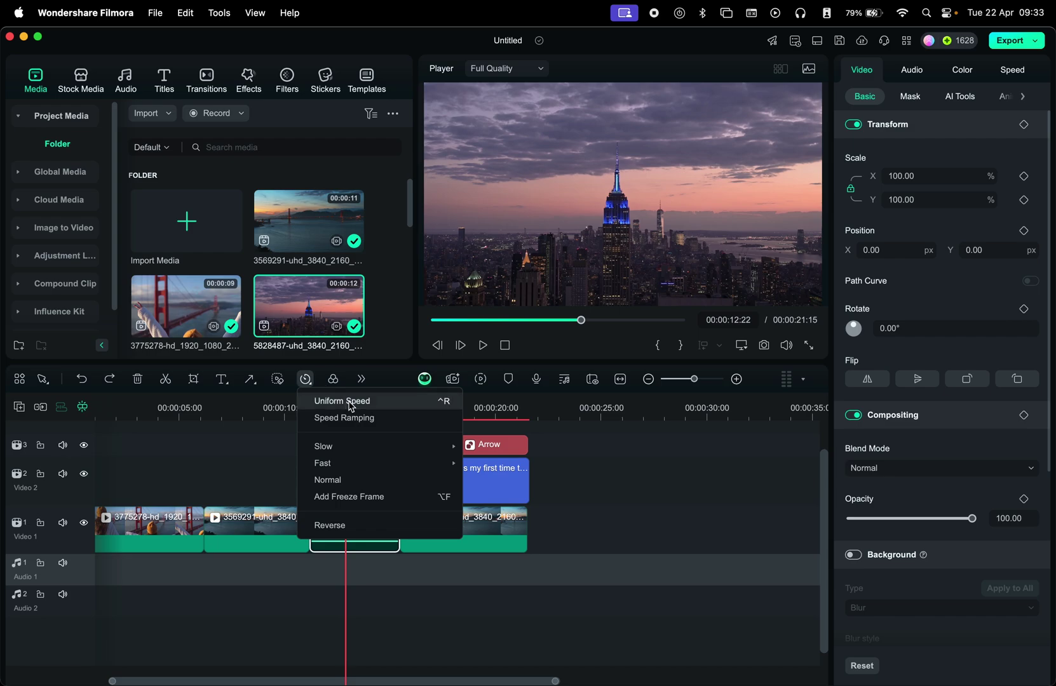
# Step: Slow the New York clip to 0.5x, then speed the second Golden Gate clip to 4x
pyautogui.moveTo(417, 445)
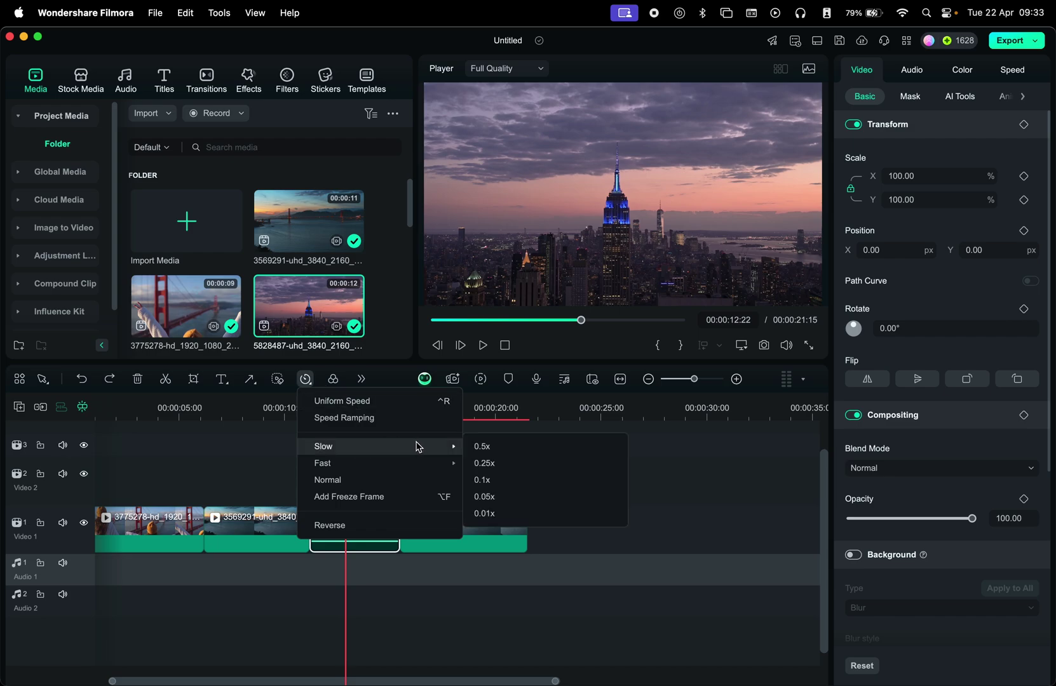
pyautogui.click(515, 453)
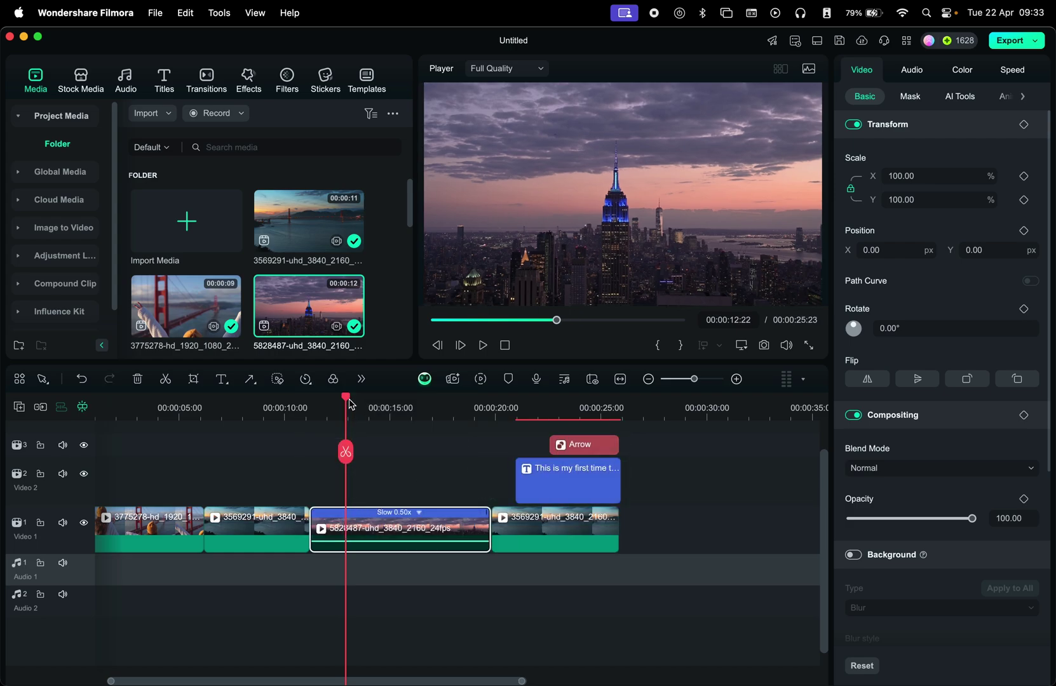
pyautogui.click(257, 409)
pyautogui.click(270, 519)
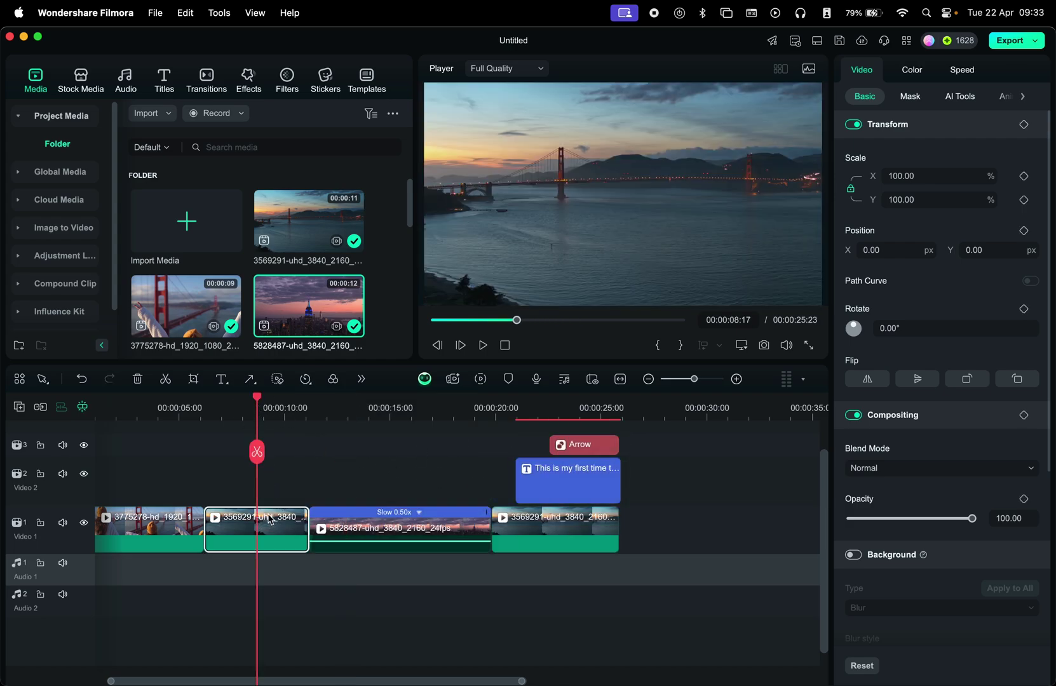
pyautogui.click(305, 378)
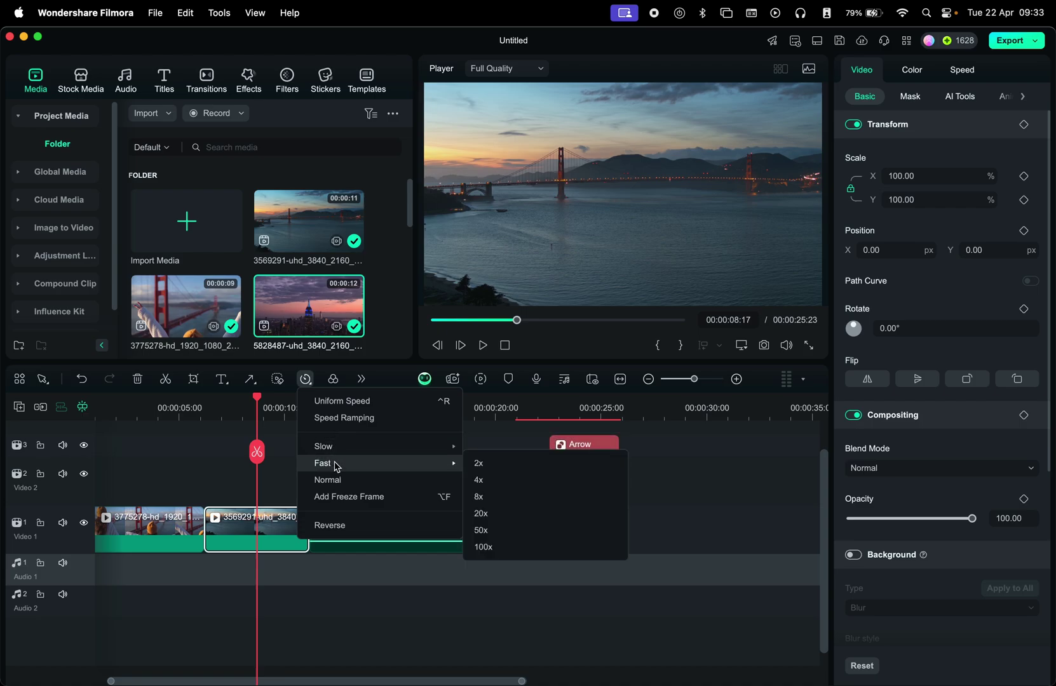
pyautogui.moveTo(441, 465)
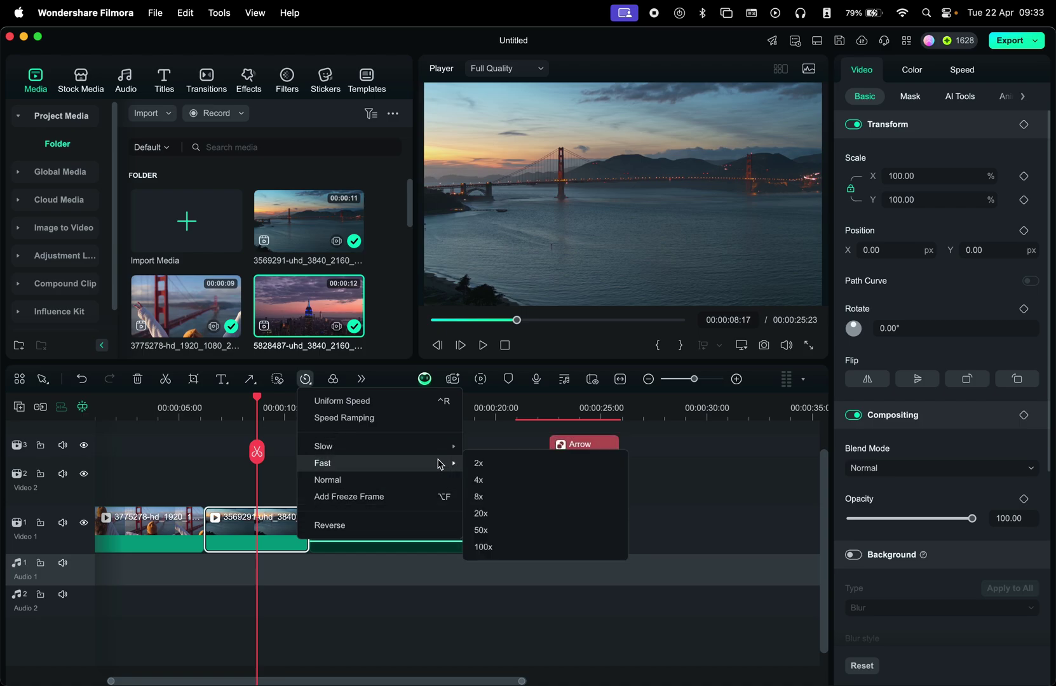
pyautogui.click(483, 480)
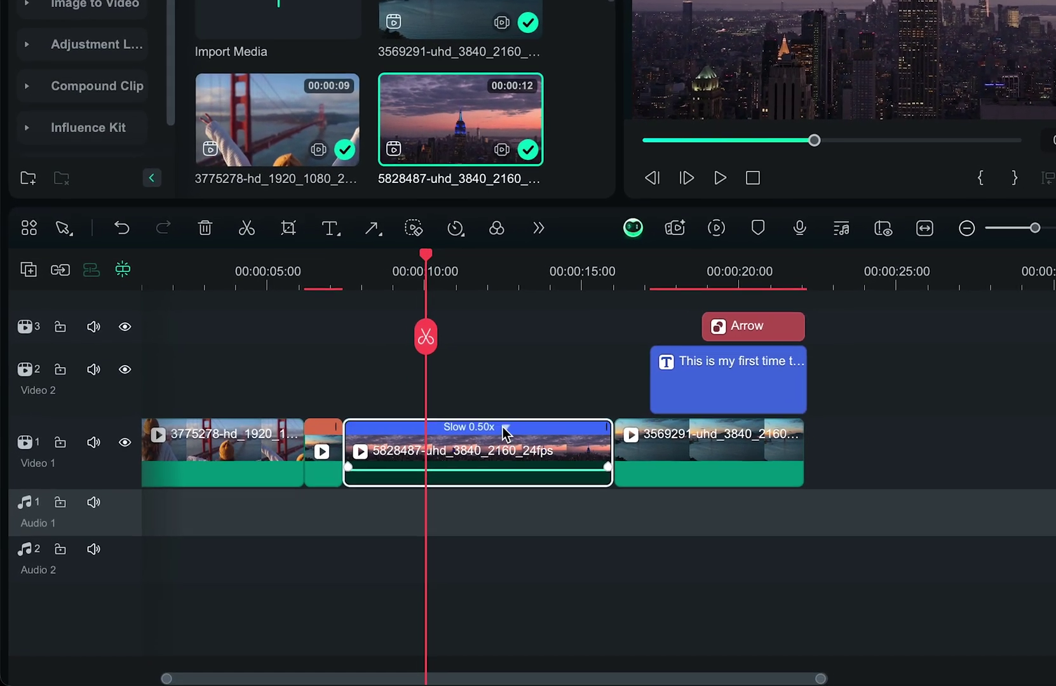
# Step: Speed the New York skyline clip up to 4x
pyautogui.click(419, 472)
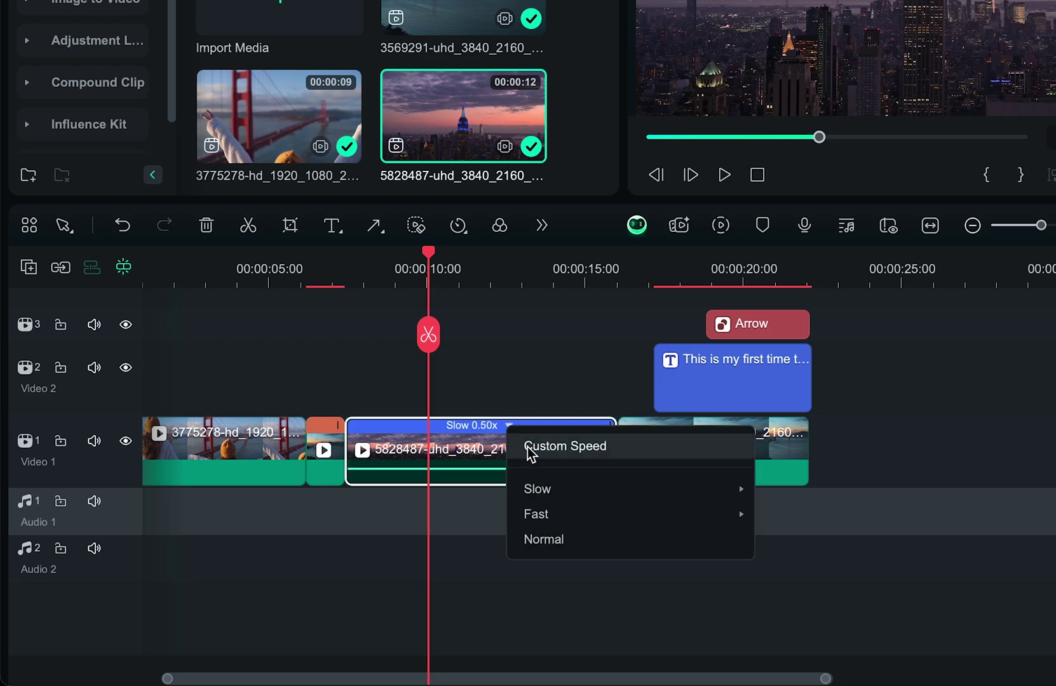
pyautogui.moveTo(444, 525)
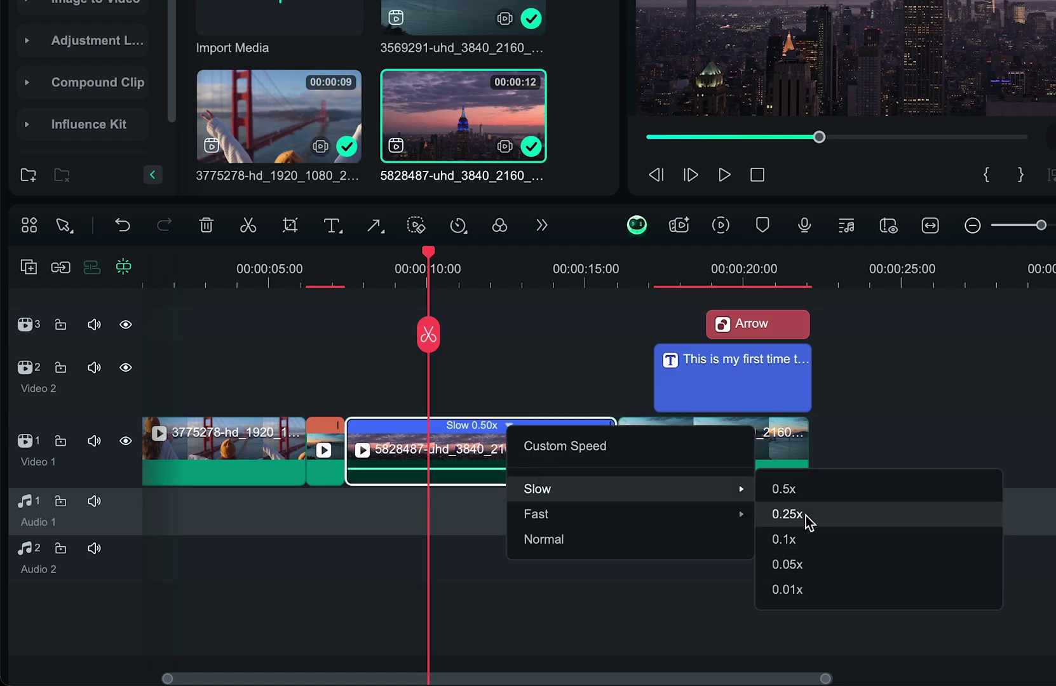
pyautogui.moveTo(565, 520)
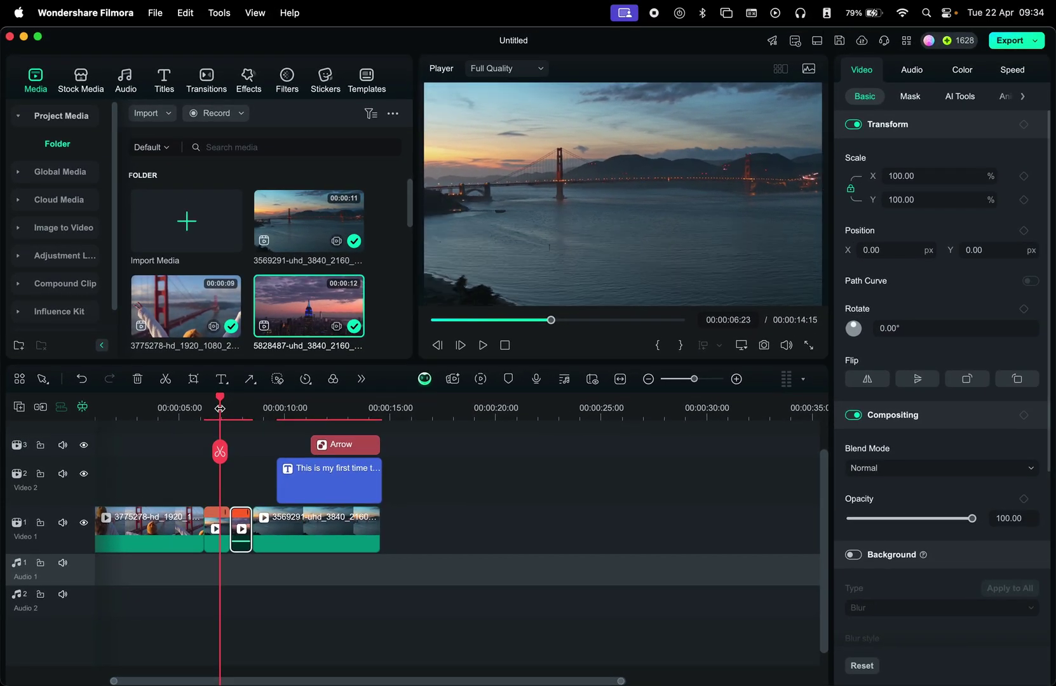
pyautogui.click(459, 225)
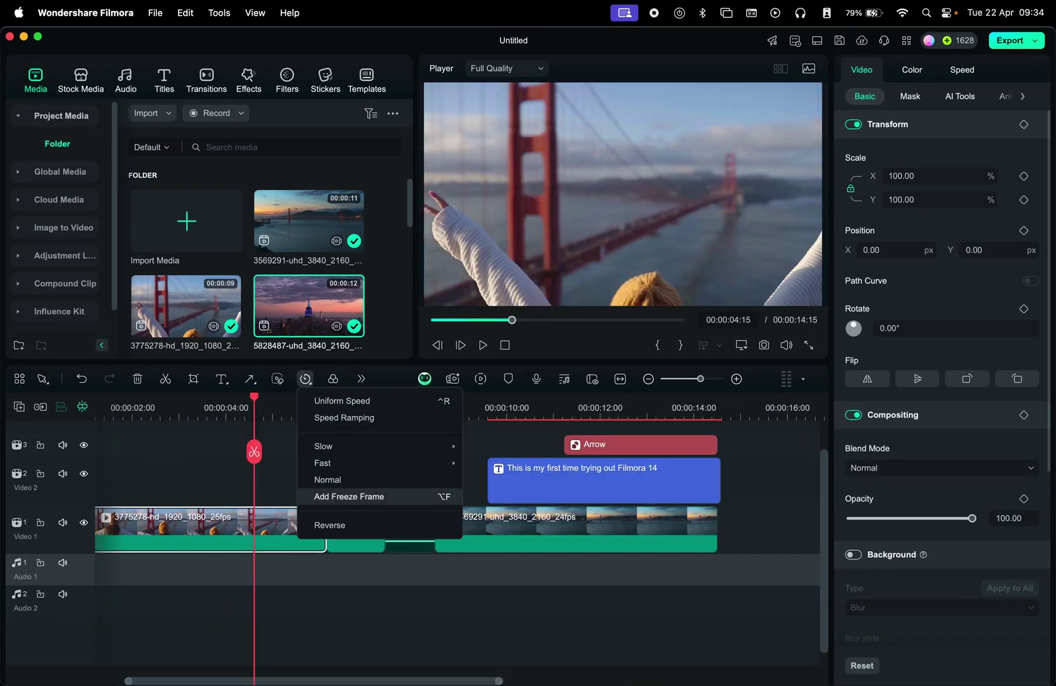
pyautogui.click(349, 497)
# Step: Add a freeze frame to the opening clip at about 1 second and preview it
pyautogui.scroll(-3, 229, 441)
pyautogui.moveTo(111, 399); pyautogui.dragTo(116, 402)
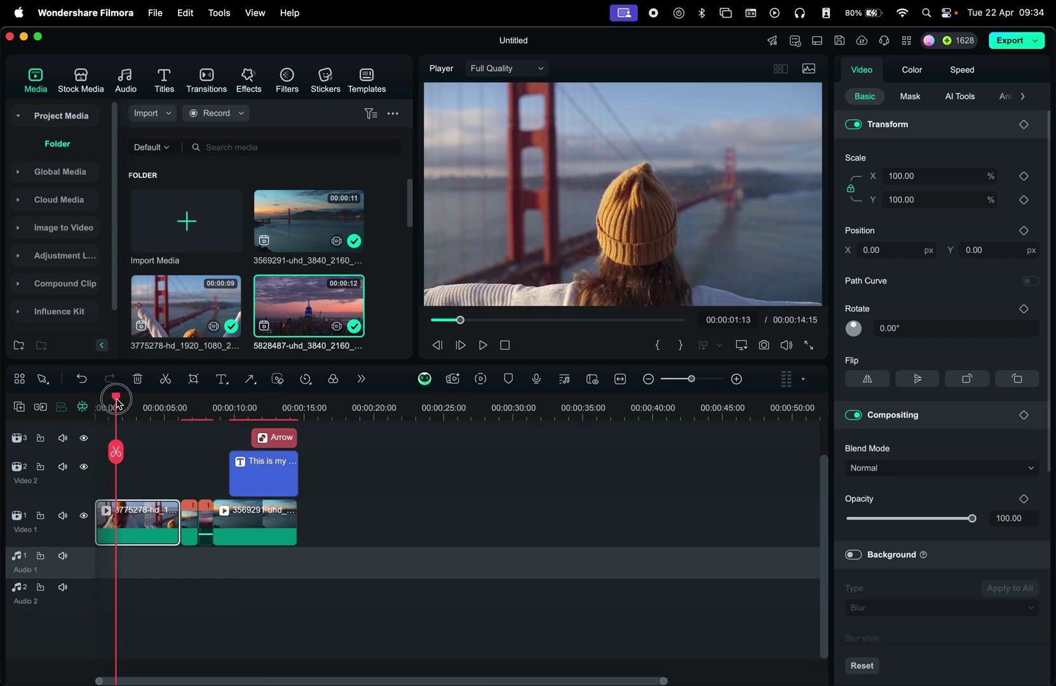
pyautogui.scroll(5, 158, 494)
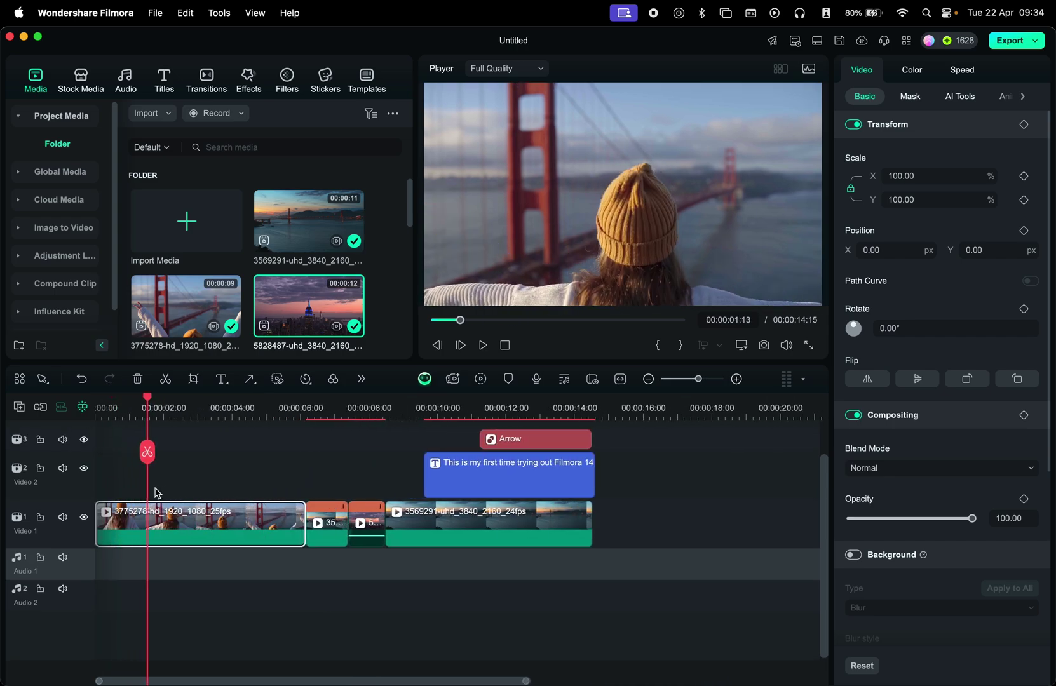
pyautogui.scroll(3, 158, 494)
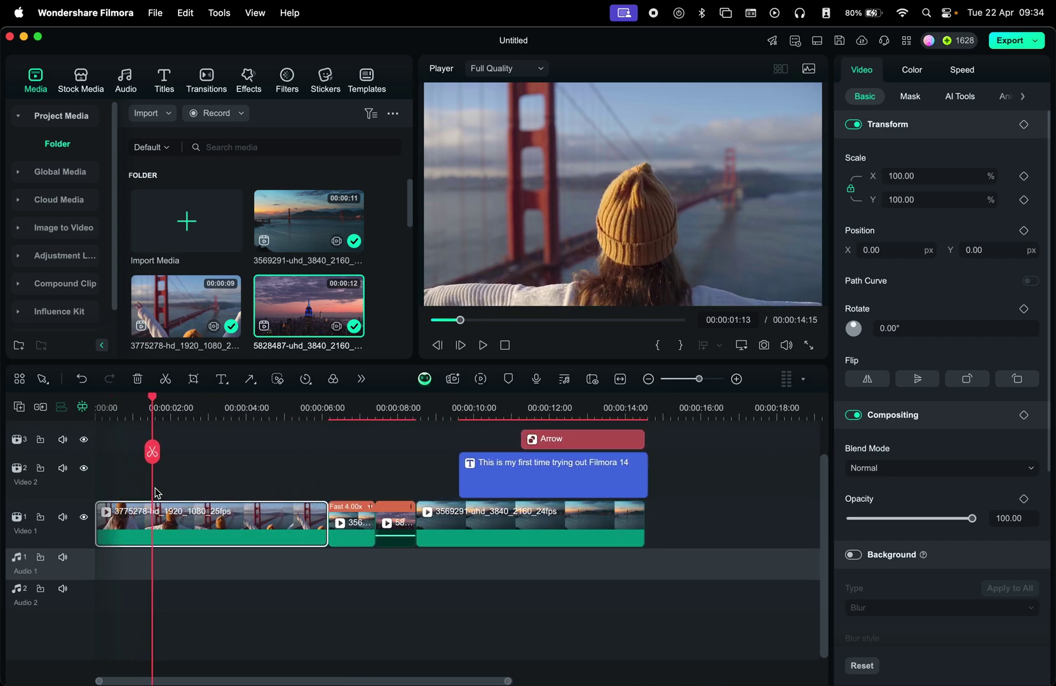
pyautogui.click(306, 380)
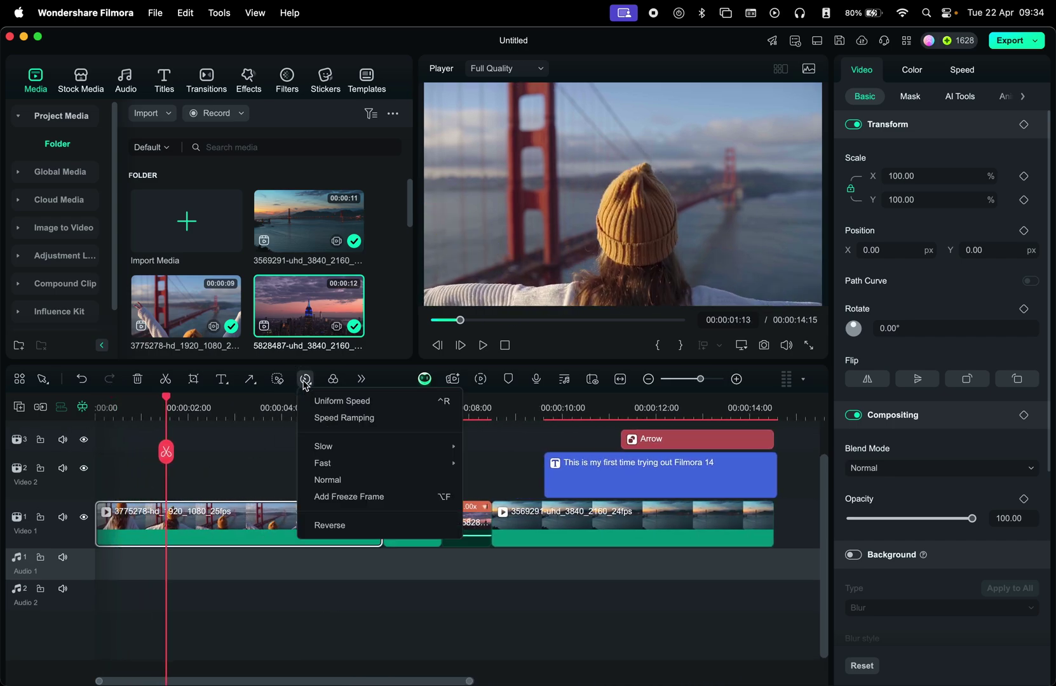
pyautogui.click(348, 497)
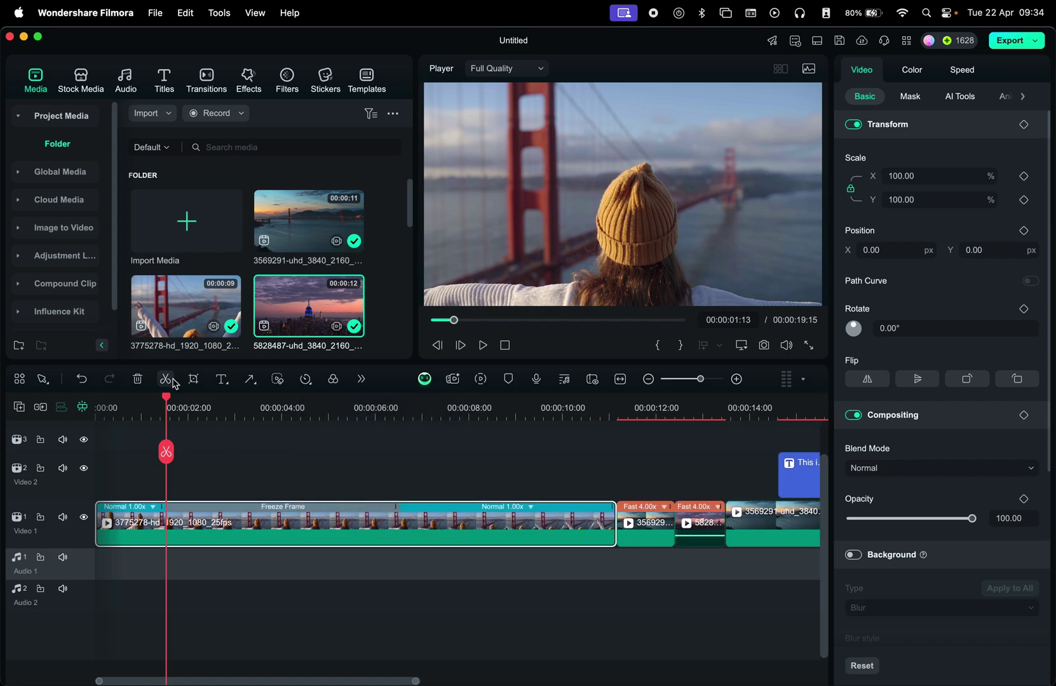
pyautogui.moveTo(166, 397); pyautogui.dragTo(106, 401)
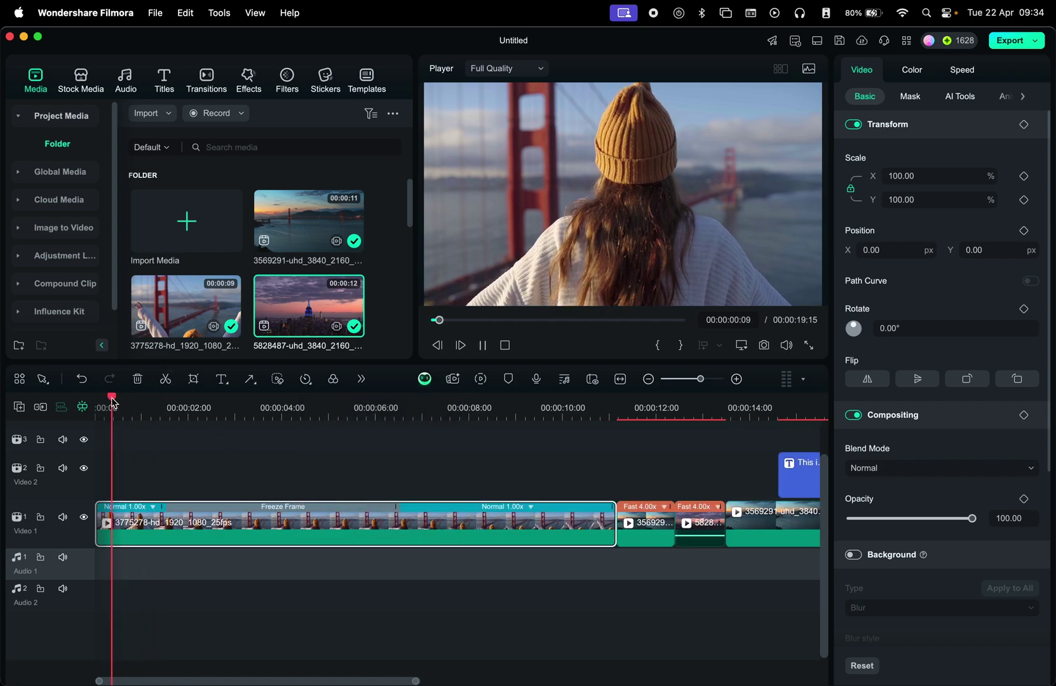
pyautogui.press('space')
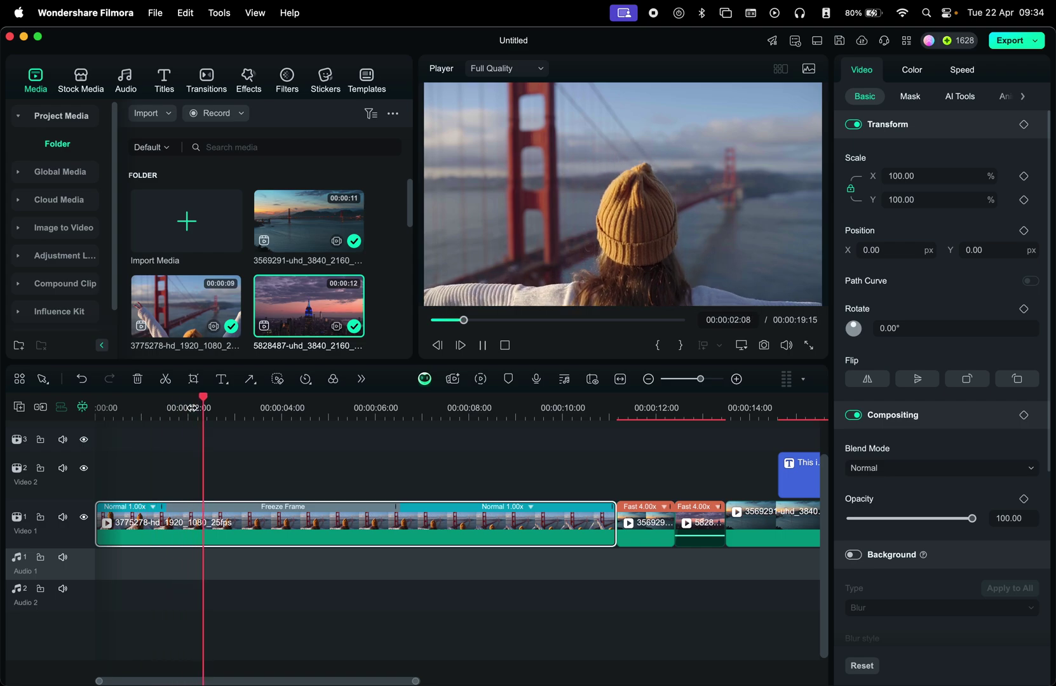
# Step: Cut the opening clip at about 3 seconds, deleting the remainder and closing the gap
pyautogui.click(253, 452)
pyautogui.press('Delete')
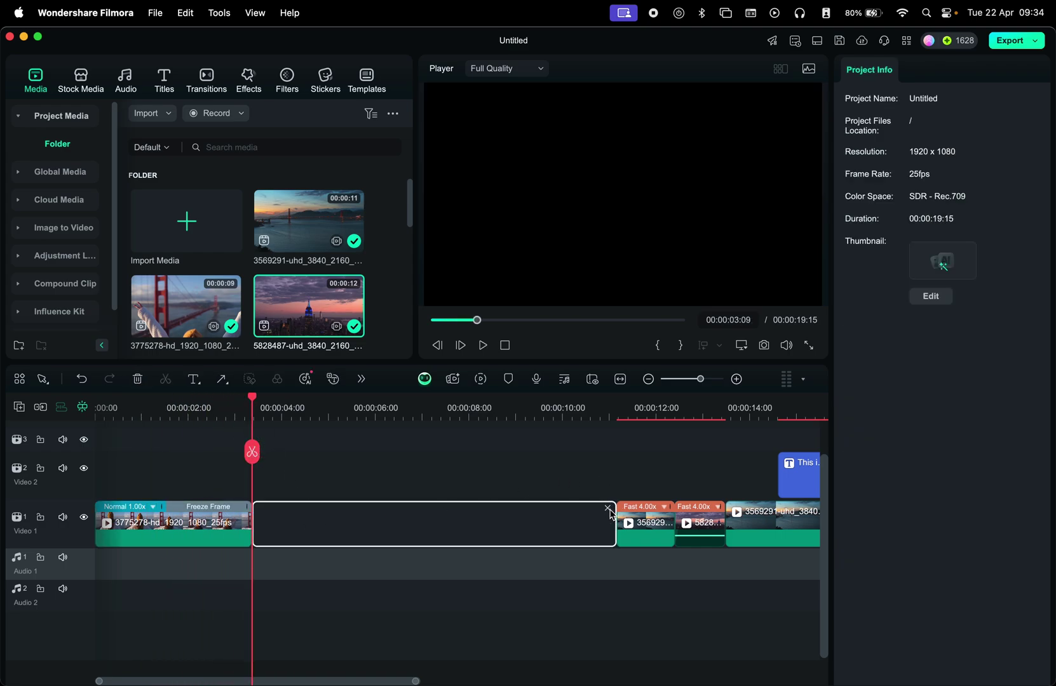
pyautogui.click(608, 509)
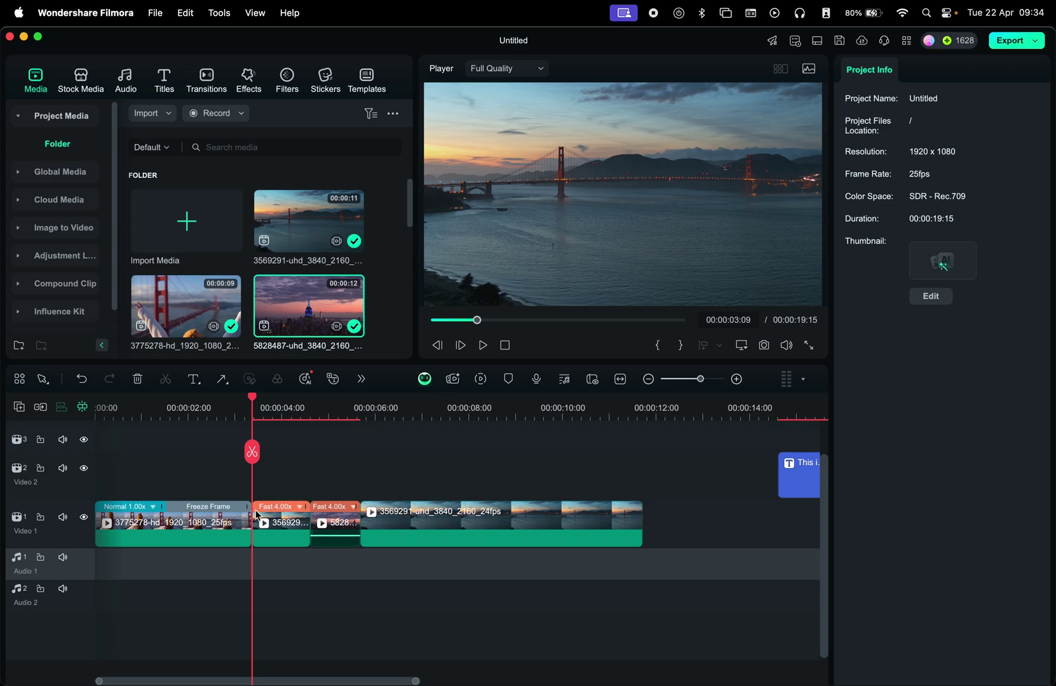
# Step: Move the Arrow and caption clips earlier on the timeline
pyautogui.click(401, 425)
pyautogui.scroll(-5, 533, 495)
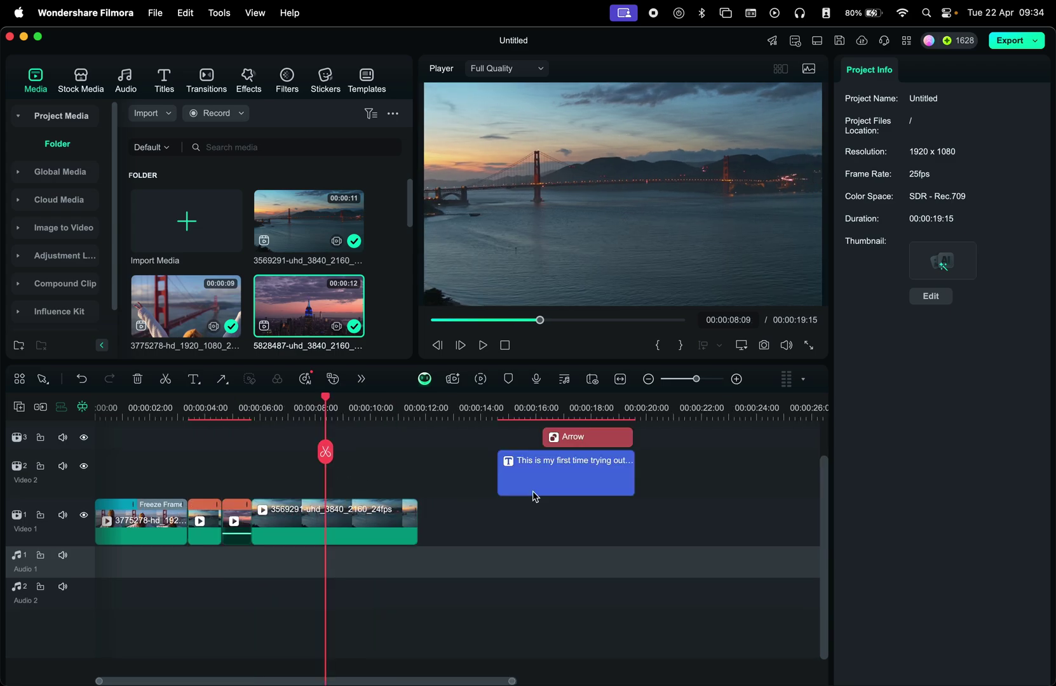
pyautogui.moveTo(638, 497); pyautogui.dragTo(436, 446)
pyautogui.moveTo(565, 489); pyautogui.dragTo(388, 496)
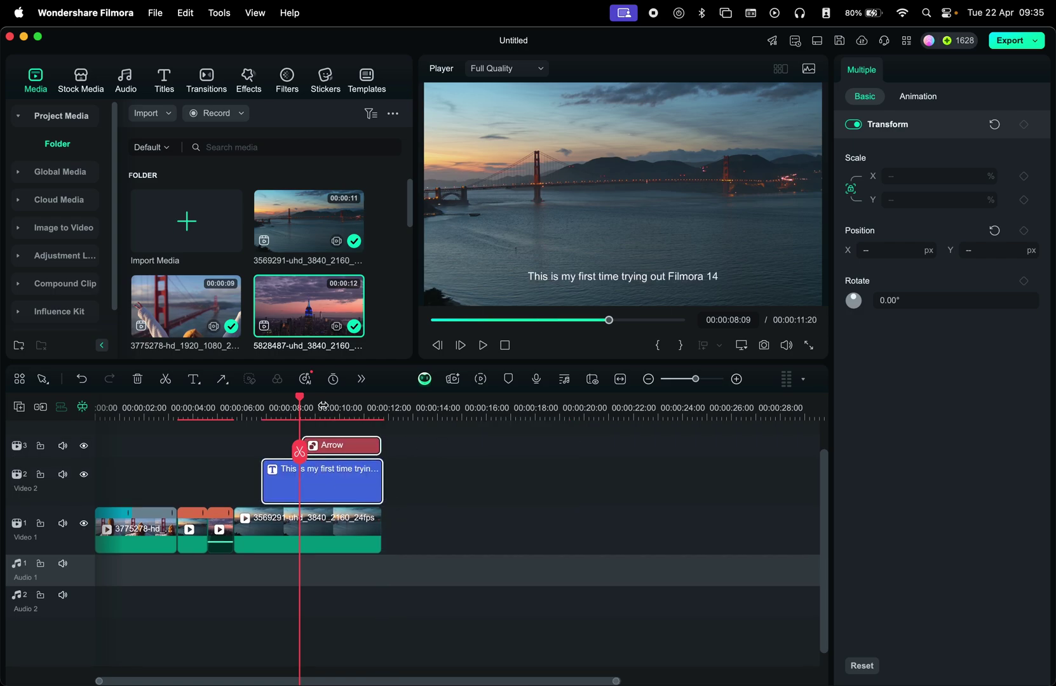
# Step: Open the extra timeline tools list and zoom the timeline to widen the clips
pyautogui.click(361, 380)
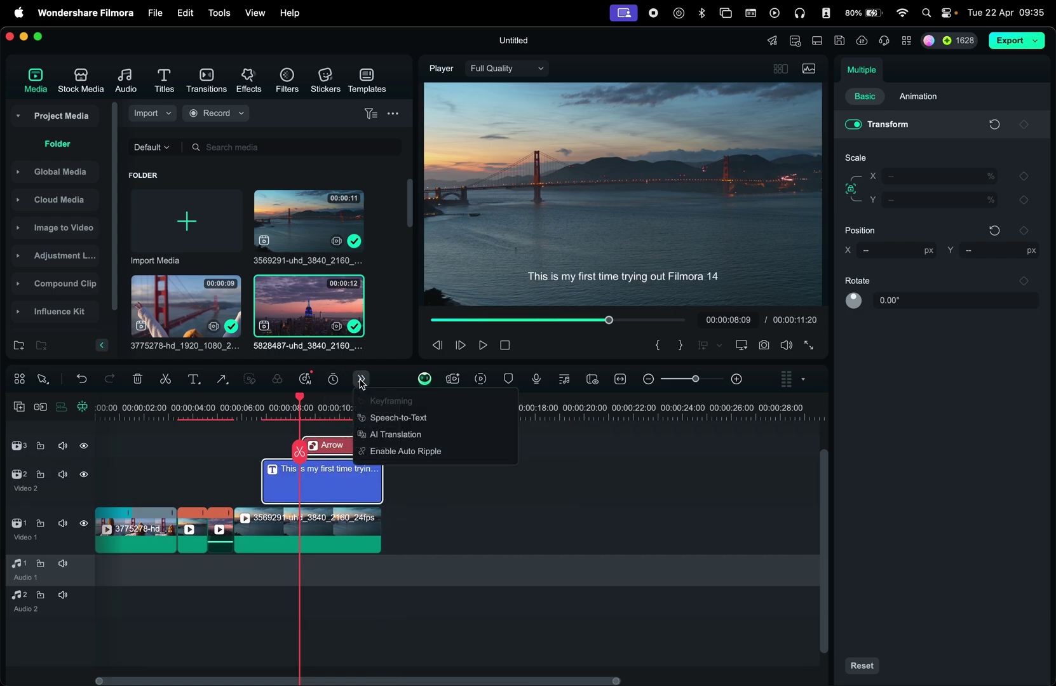
pyautogui.click(361, 380)
pyautogui.click(361, 380)
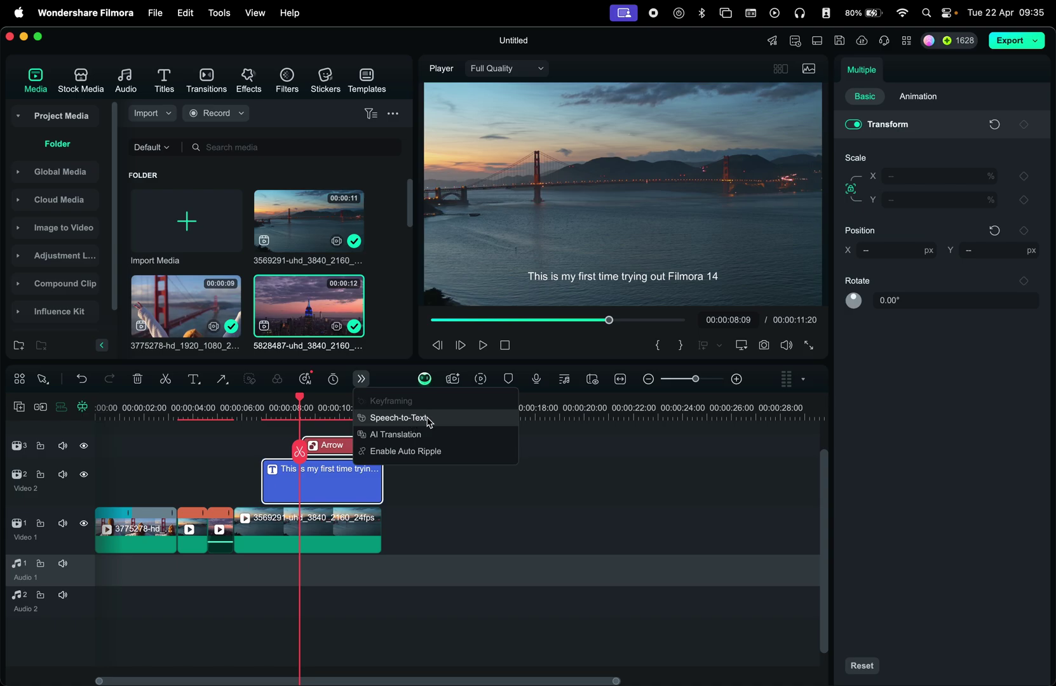
pyautogui.click(332, 380)
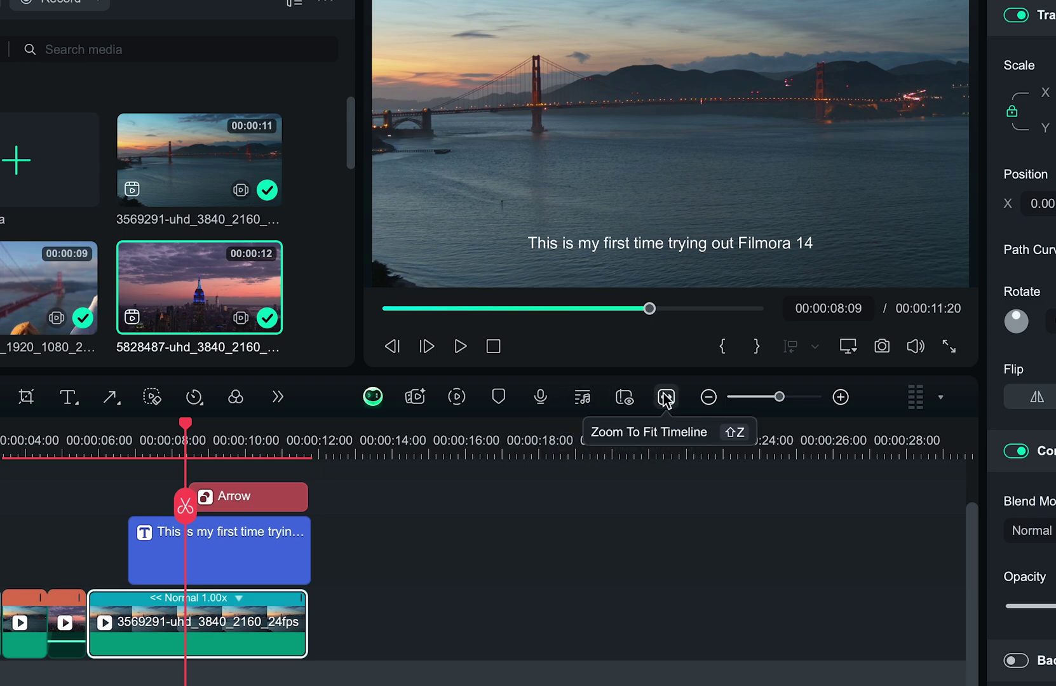
pyautogui.moveTo(783, 401)
pyautogui.mouseDown()
pyautogui.moveTo(759, 401)
pyautogui.moveTo(781, 406)
pyautogui.mouseUp()
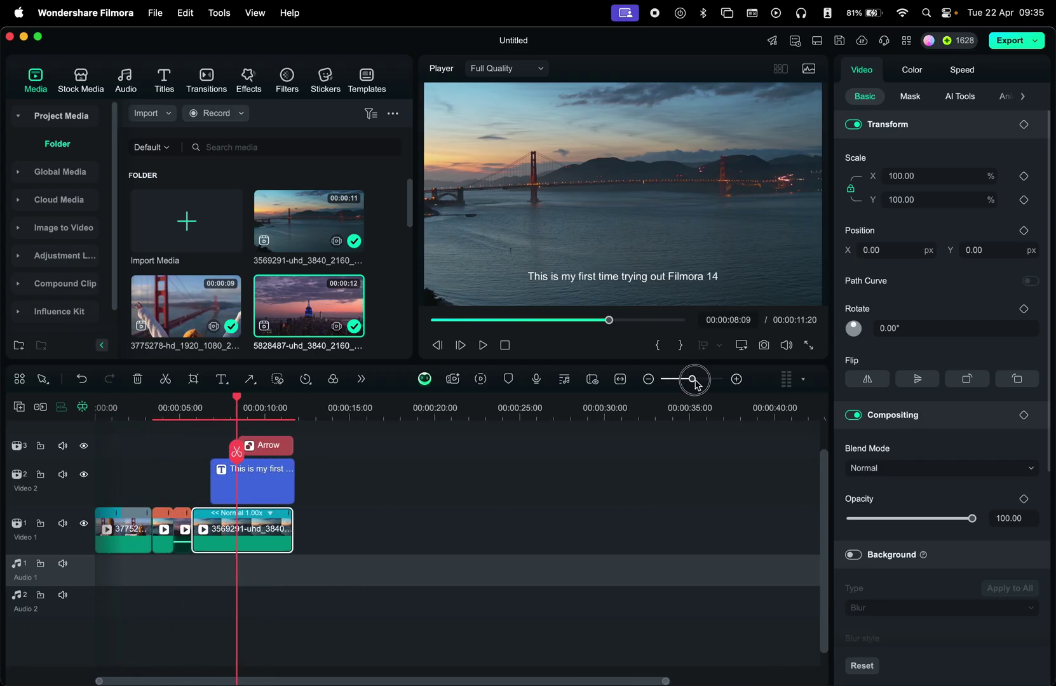
pyautogui.moveTo(696, 384); pyautogui.dragTo(703, 383)
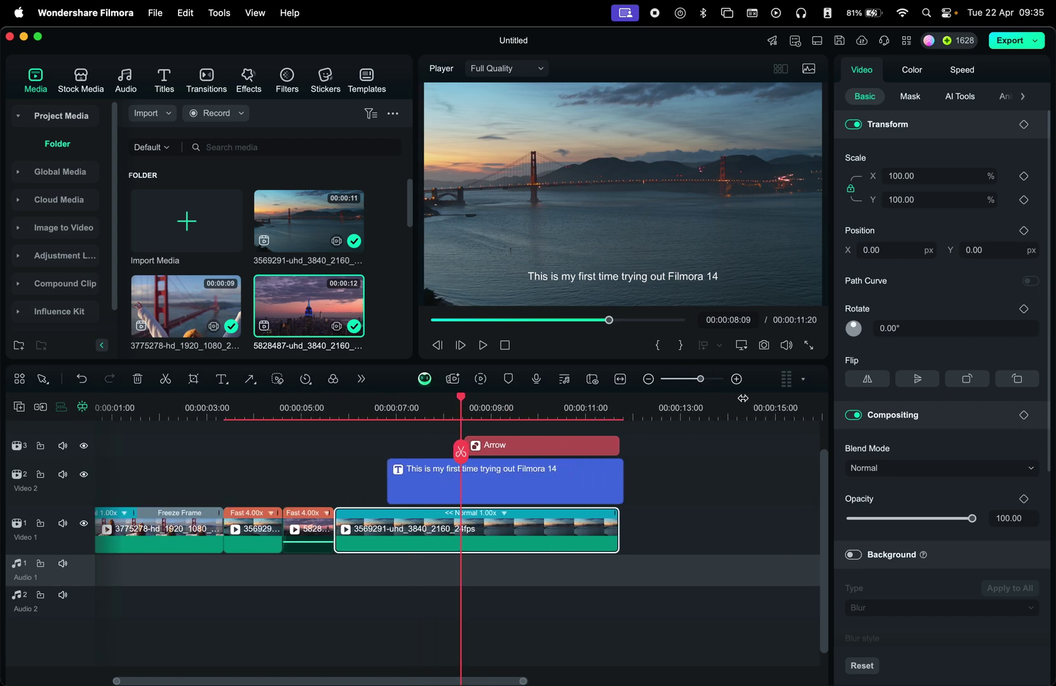
# Step: Display the Audio Meter panel beside the timeline
pyautogui.click(813, 383)
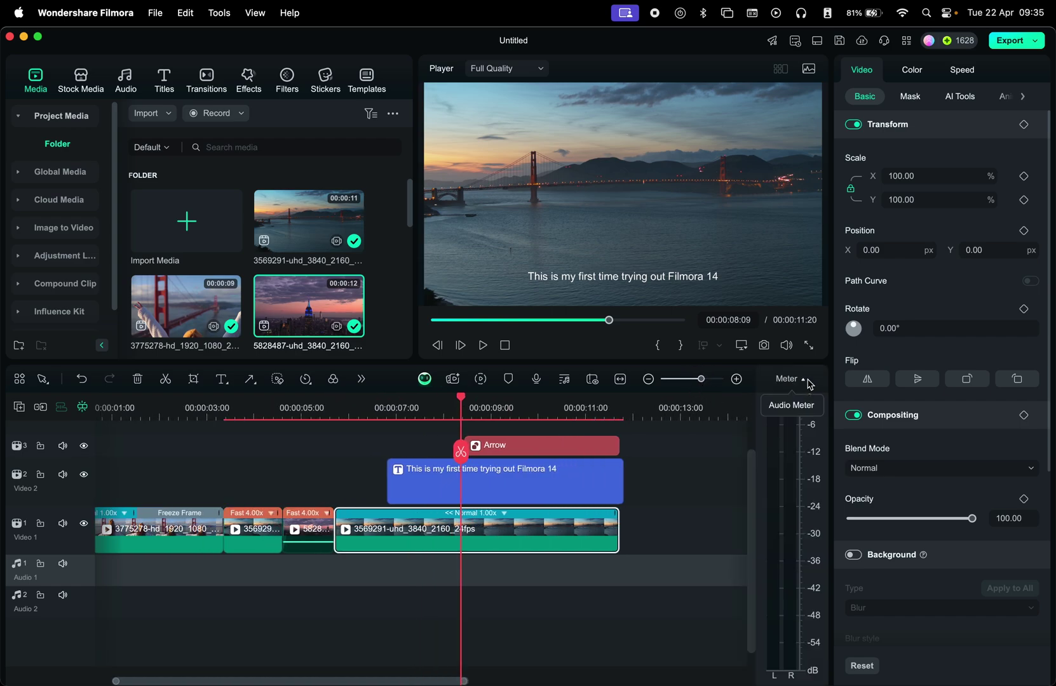
pyautogui.click(807, 381)
pyautogui.click(806, 380)
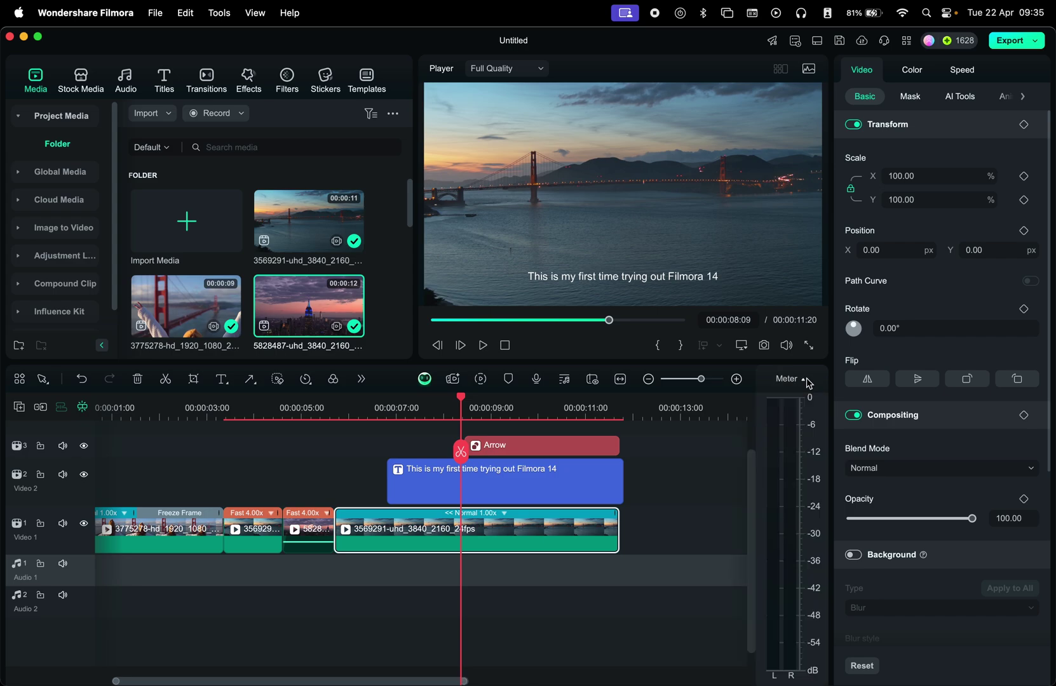
# Step: Play the sequence from about 5 seconds to review it
pyautogui.click(291, 408)
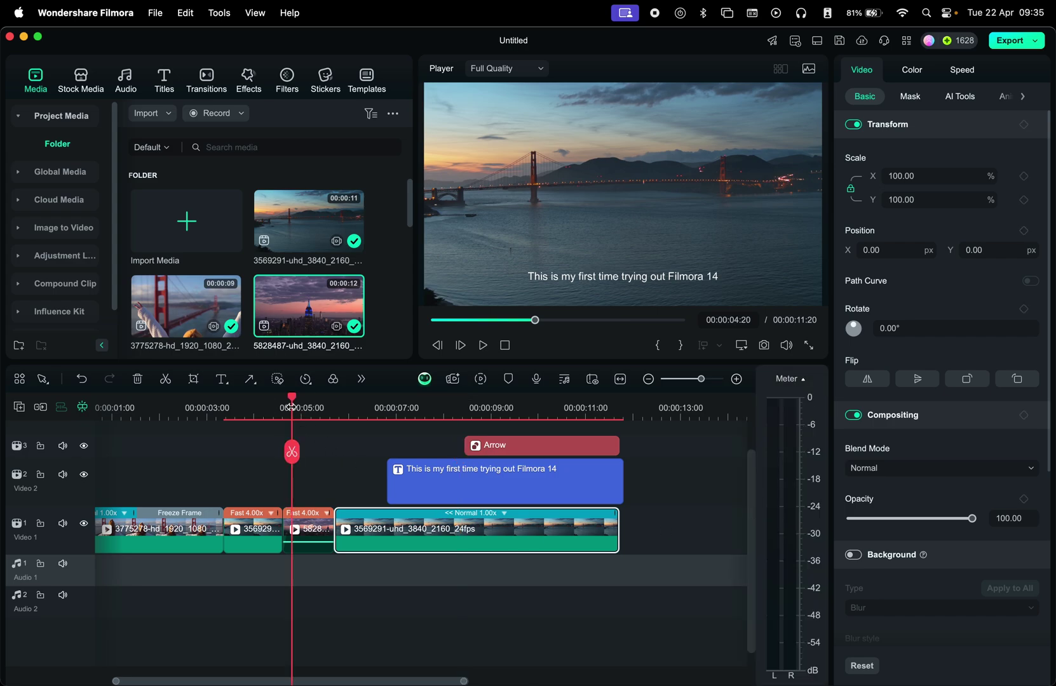
pyautogui.press('space')
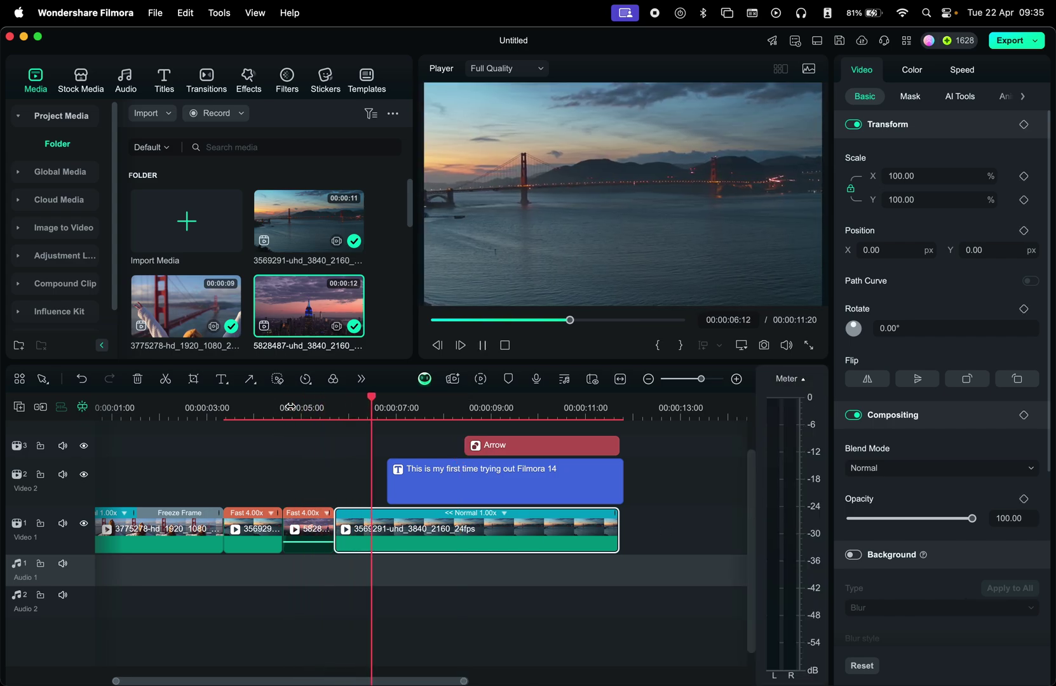
pyautogui.press('space')
pyautogui.hscroll(-2, 329, 419)
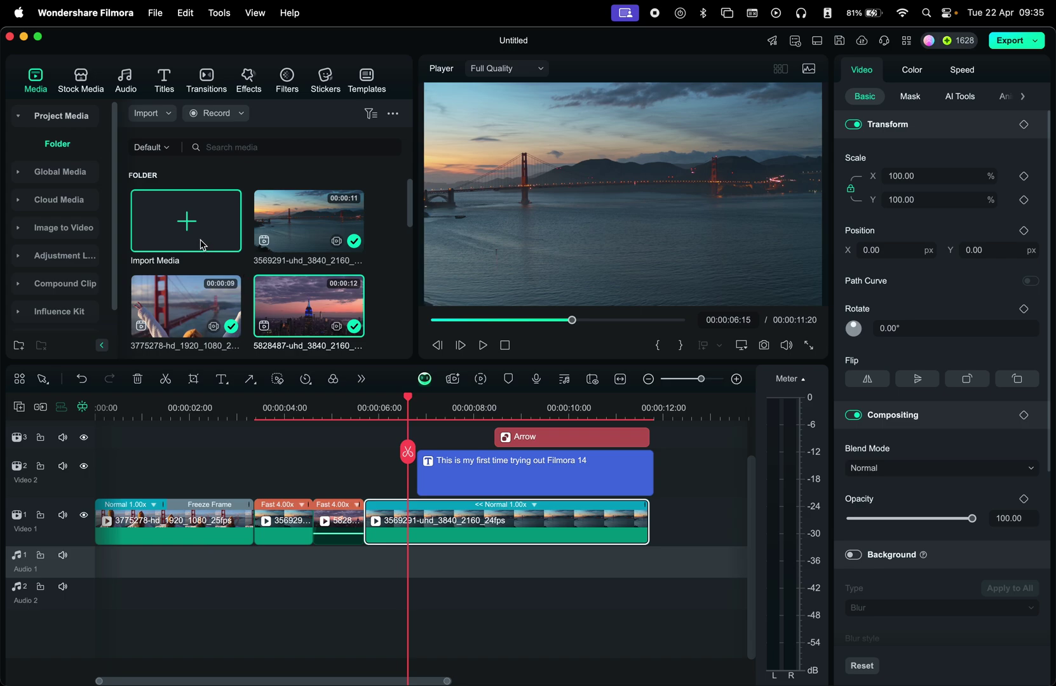
# Step: Import the Ashes.wav music file into Project Media
pyautogui.click(188, 226)
pyautogui.click(555, 360)
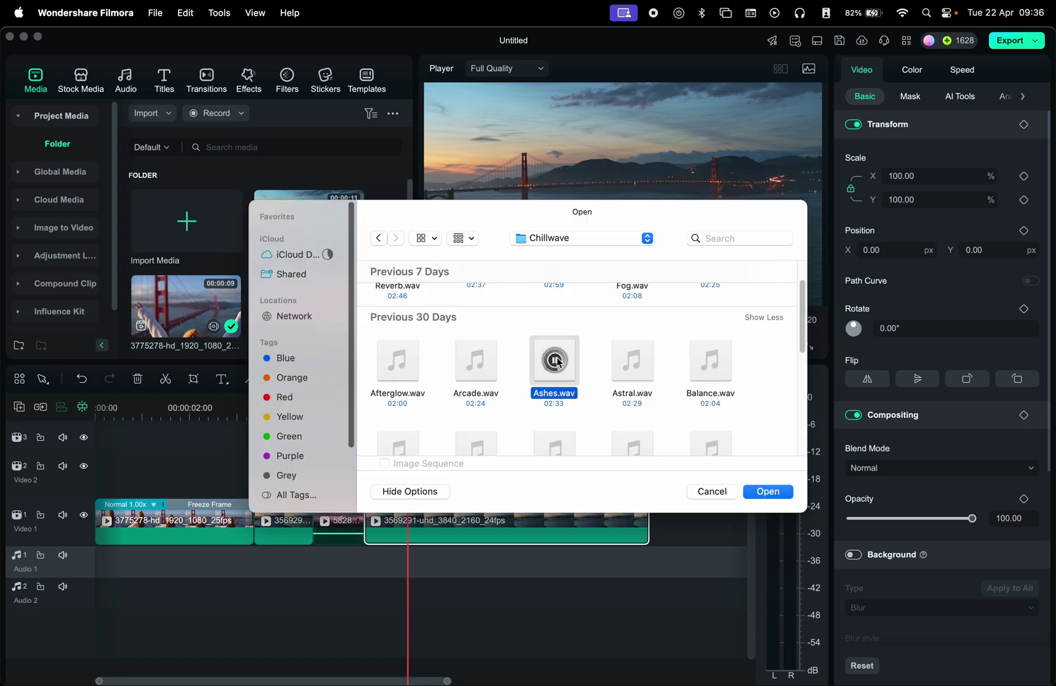
pyautogui.click(768, 491)
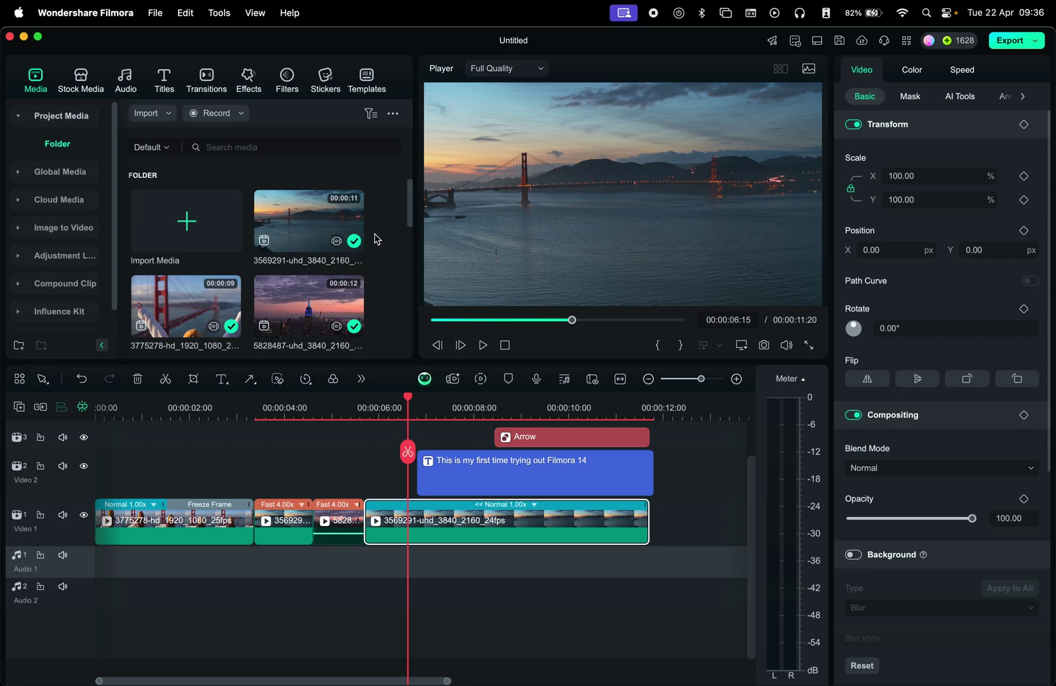
# Step: Search Project Media for Ashes and place the track on Audio 1
pyautogui.click(219, 147)
pyautogui.write('Ashes')
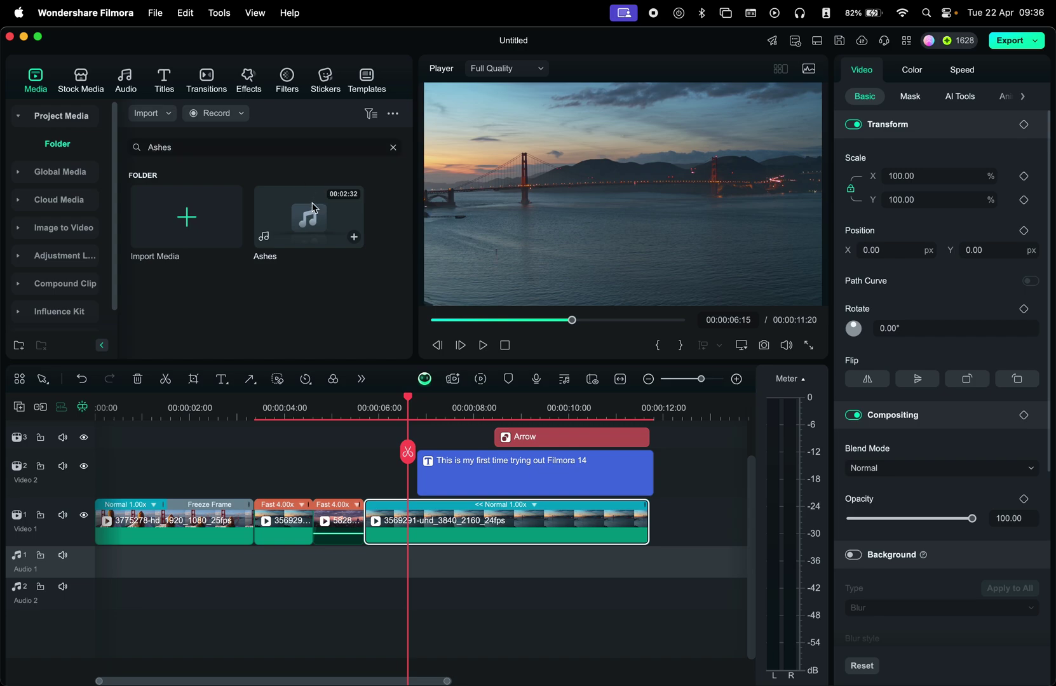
pyautogui.doubleClick(307, 216)
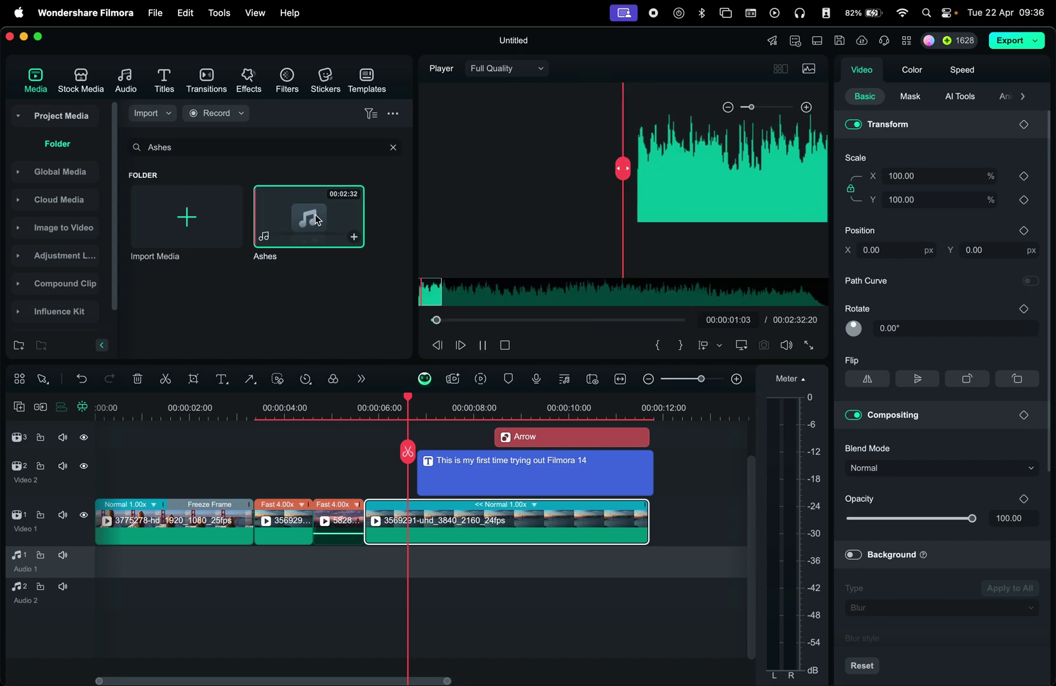
pyautogui.moveTo(307, 216); pyautogui.dragTo(104, 547)
pyautogui.scroll(-3, 168, 410)
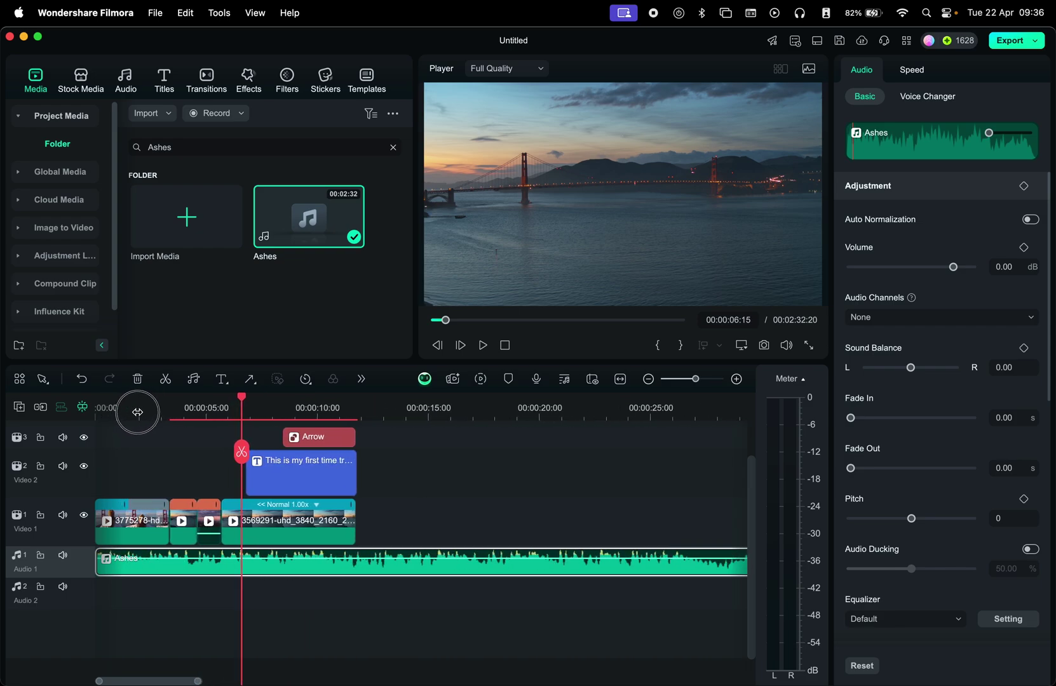
pyautogui.click(369, 408)
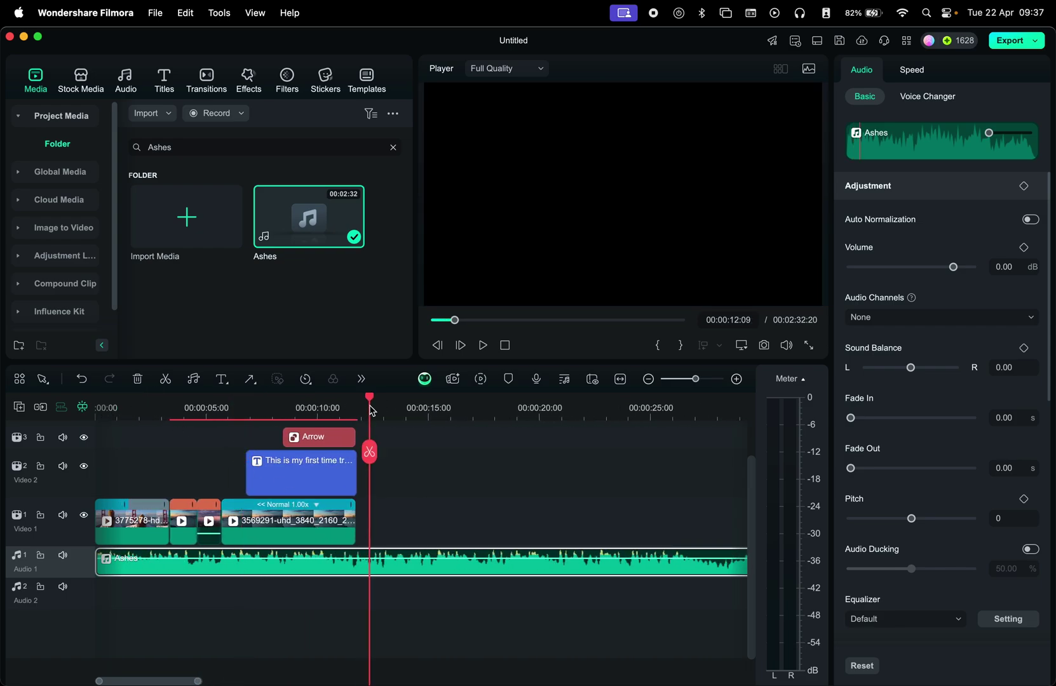
# Step: Split the Ashes music at the video's end and delete the leftover part
pyautogui.click(369, 453)
pyautogui.press('Delete')
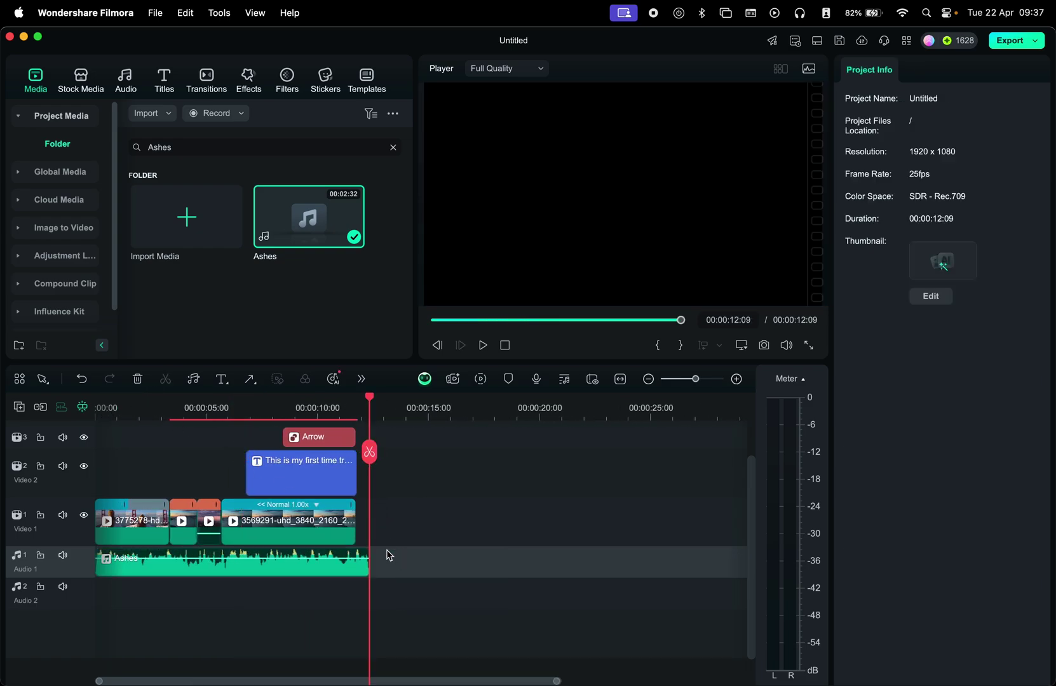
pyautogui.moveTo(367, 569); pyautogui.dragTo(354, 568)
pyautogui.press('super+equal')
pyautogui.click(174, 407)
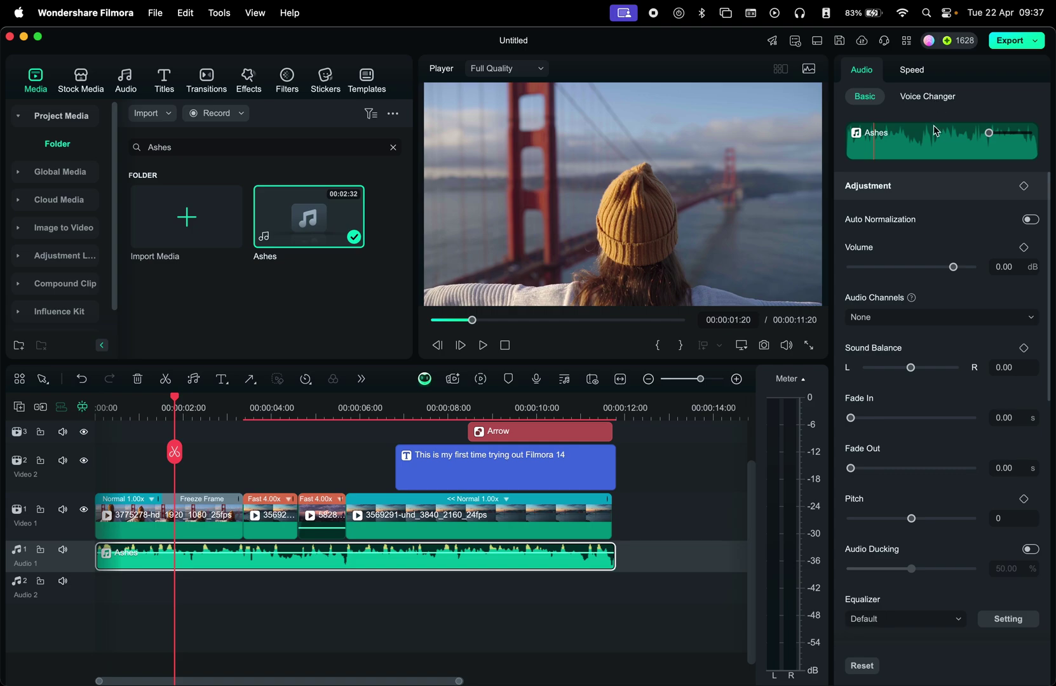
# Step: Lower the Ashes music volume to about -29.47 dB
pyautogui.moveTo(951, 270); pyautogui.dragTo(954, 269)
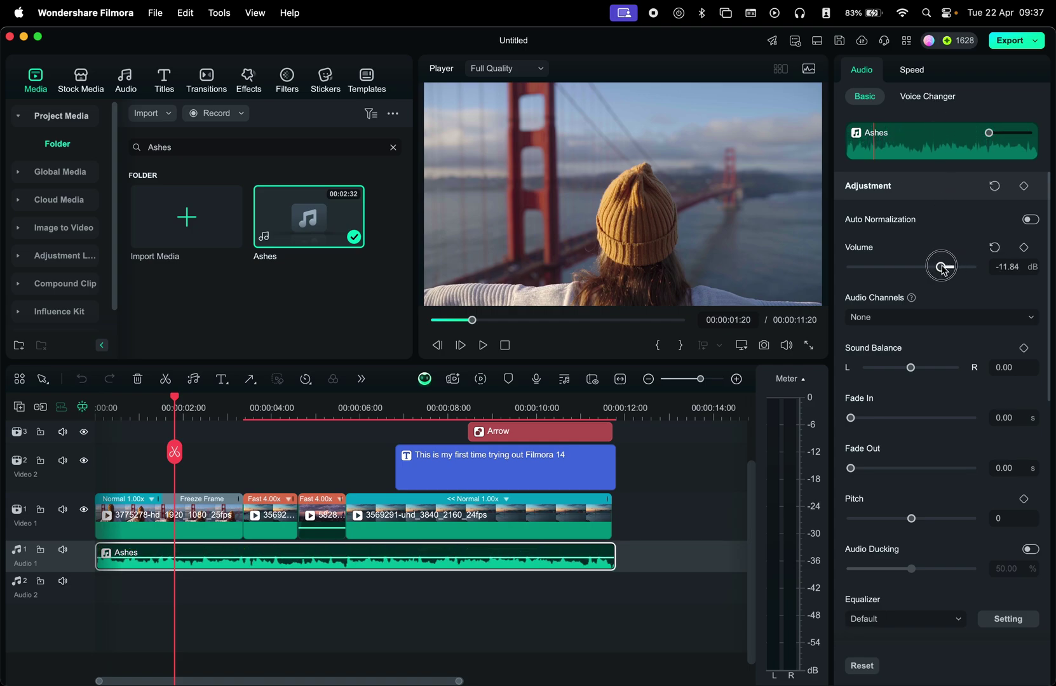
pyautogui.moveTo(943, 271); pyautogui.dragTo(925, 272)
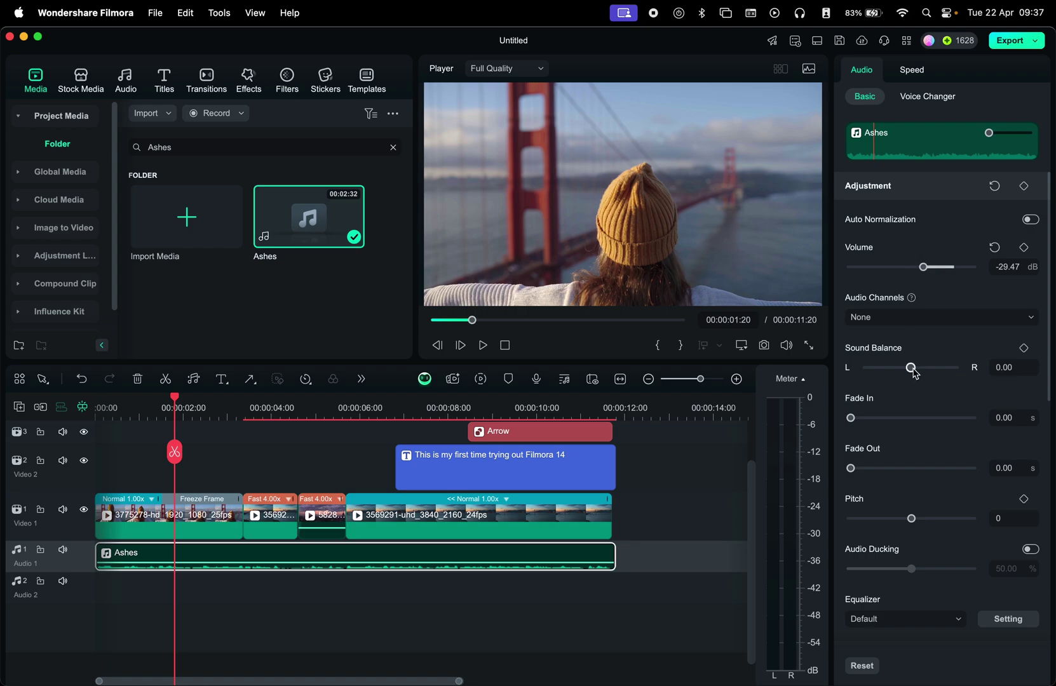
pyautogui.scroll(-7, 915, 397)
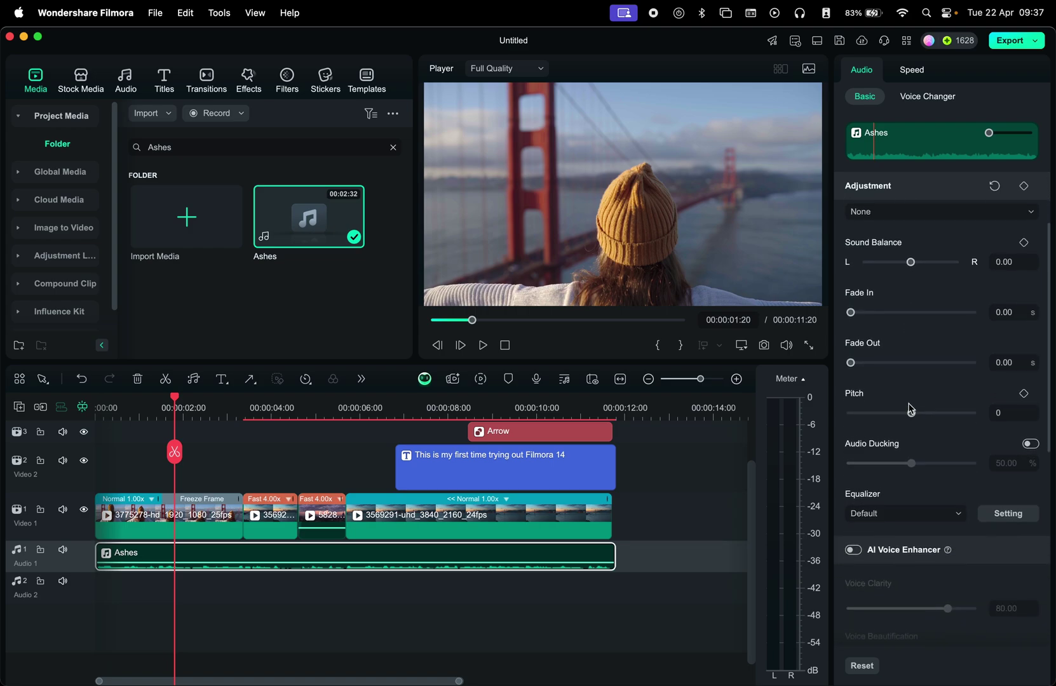
pyautogui.scroll(-8, 912, 409)
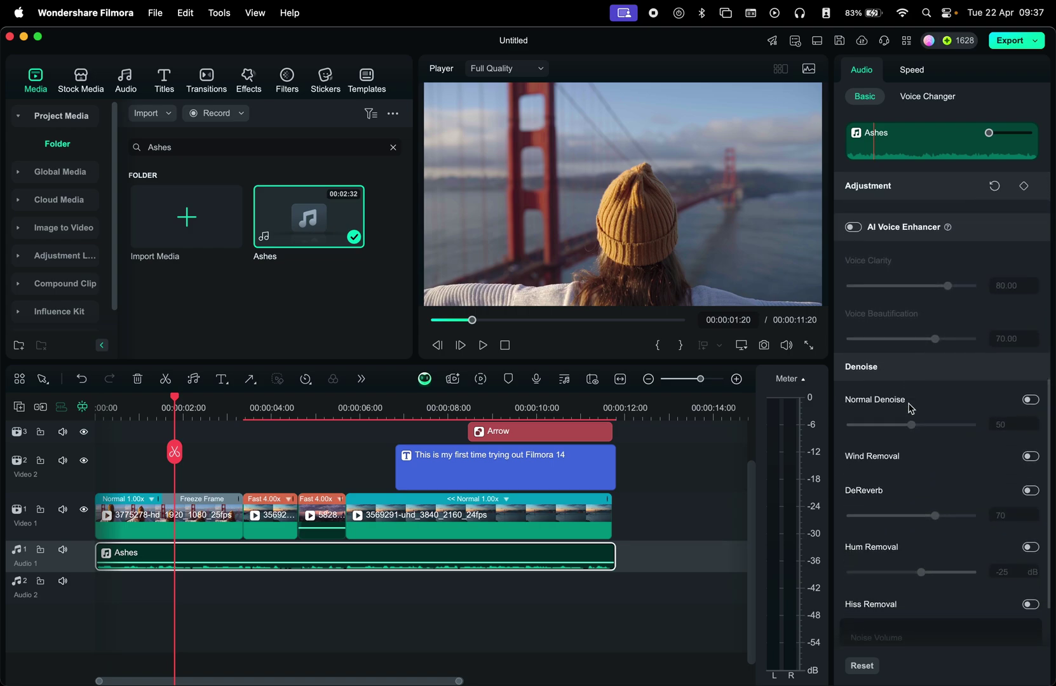
pyautogui.click(188, 514)
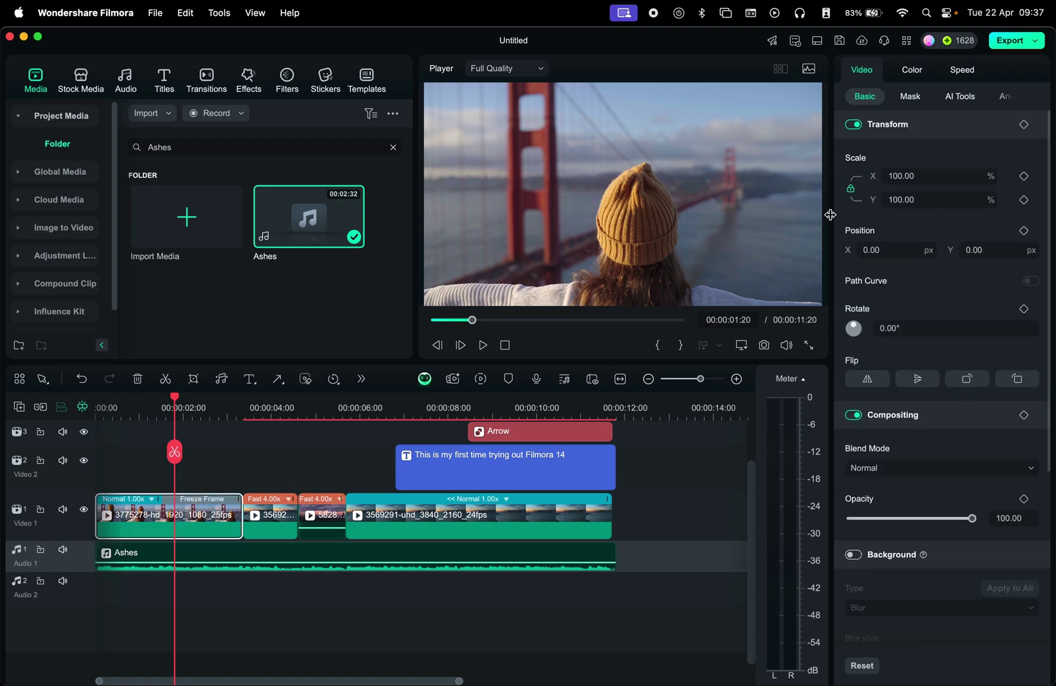
# Step: Scale the first Golden Gate clip to 77% and reposition it to 47/-30
pyautogui.scroll(-2, 896, 162)
pyautogui.scroll(2, 950, 176)
pyautogui.moveTo(896, 178)
pyautogui.mouseDown()
pyautogui.moveTo(927, 177)
pyautogui.moveTo(890, 177)
pyautogui.mouseUp()
pyautogui.moveTo(902, 250); pyautogui.dragTo(992, 240)
pyautogui.moveTo(663, 194); pyautogui.dragTo(632, 200)
pyautogui.moveTo(853, 328); pyautogui.dragTo(854, 326)
pyautogui.click(869, 380)
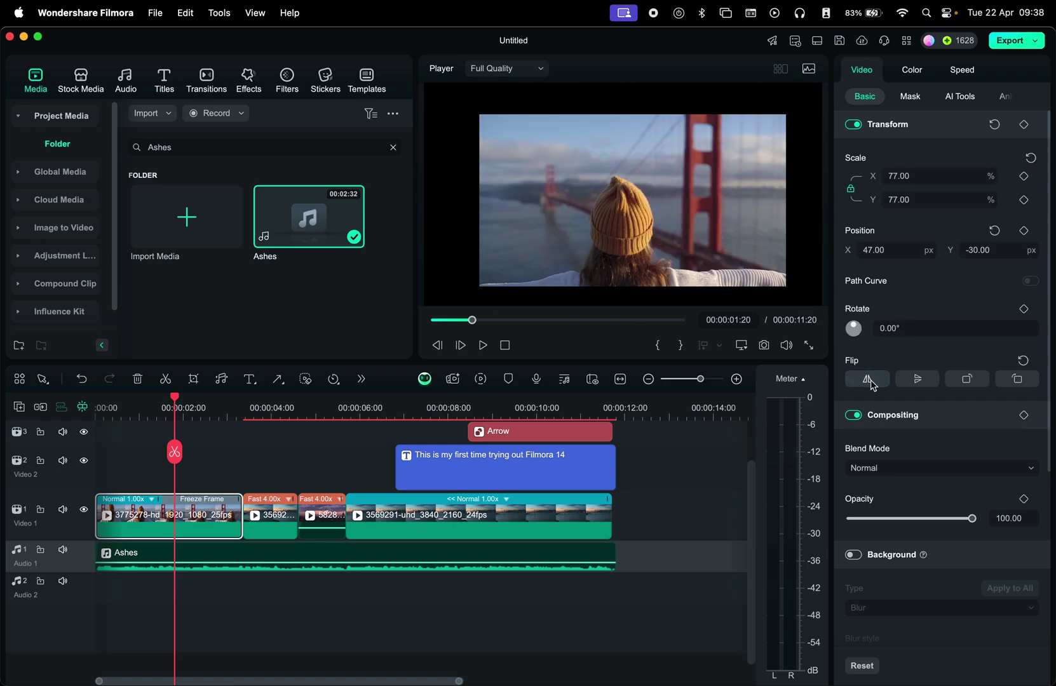
pyautogui.click(869, 380)
pyautogui.click(923, 382)
pyautogui.click(923, 382)
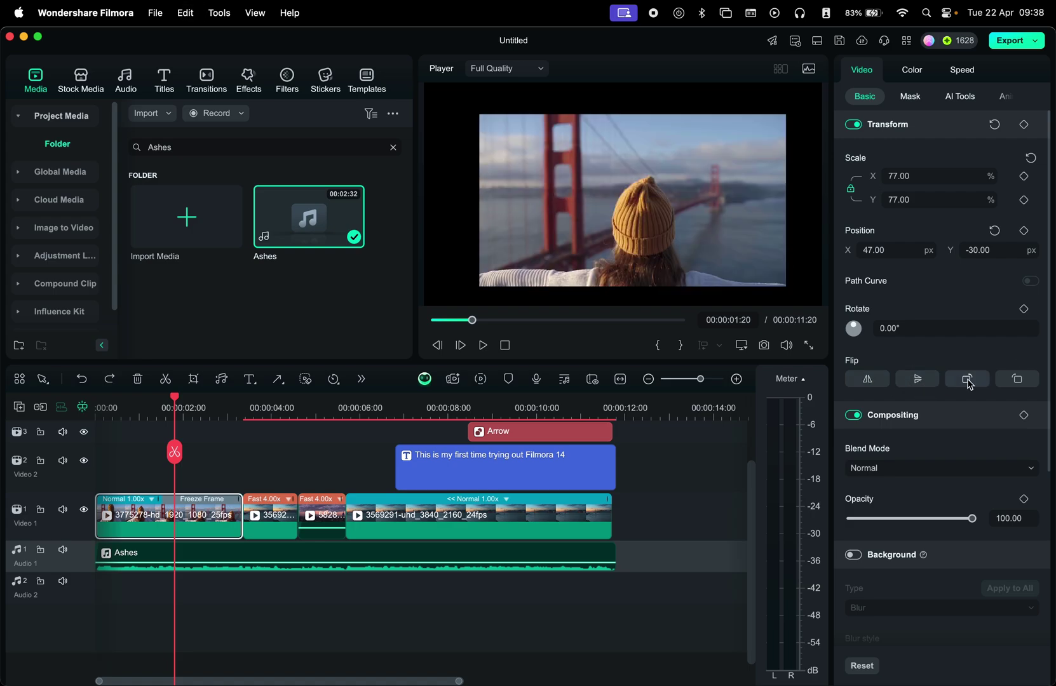
pyautogui.press('super+z')
# Step: Review the blend modes, keeping Normal
pyautogui.scroll(-5, 909, 417)
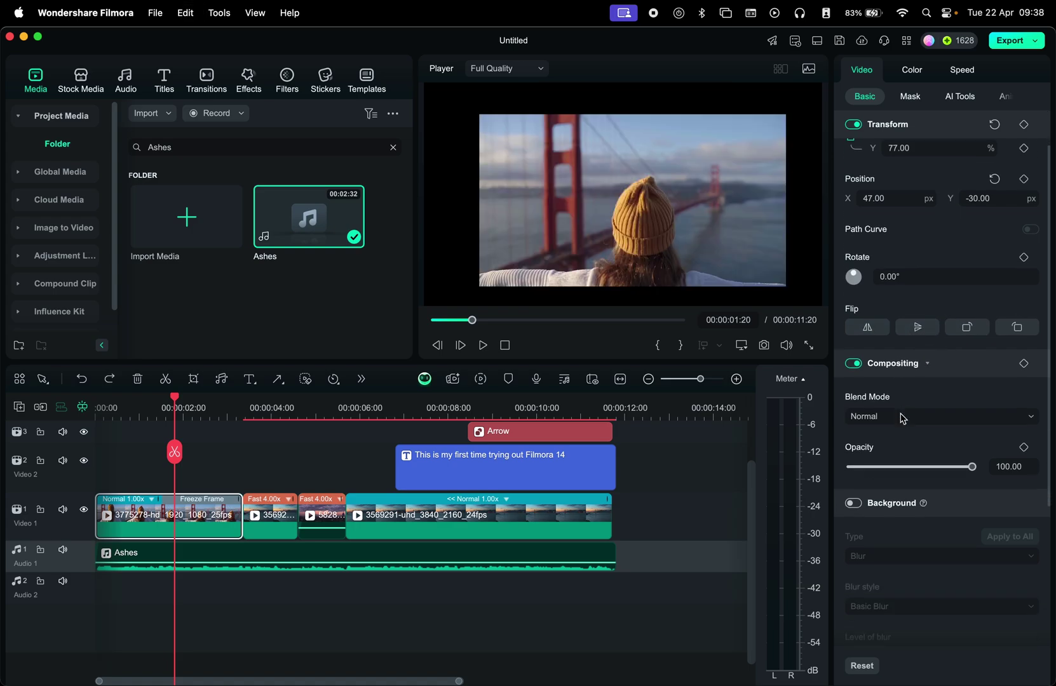
pyautogui.click(881, 314)
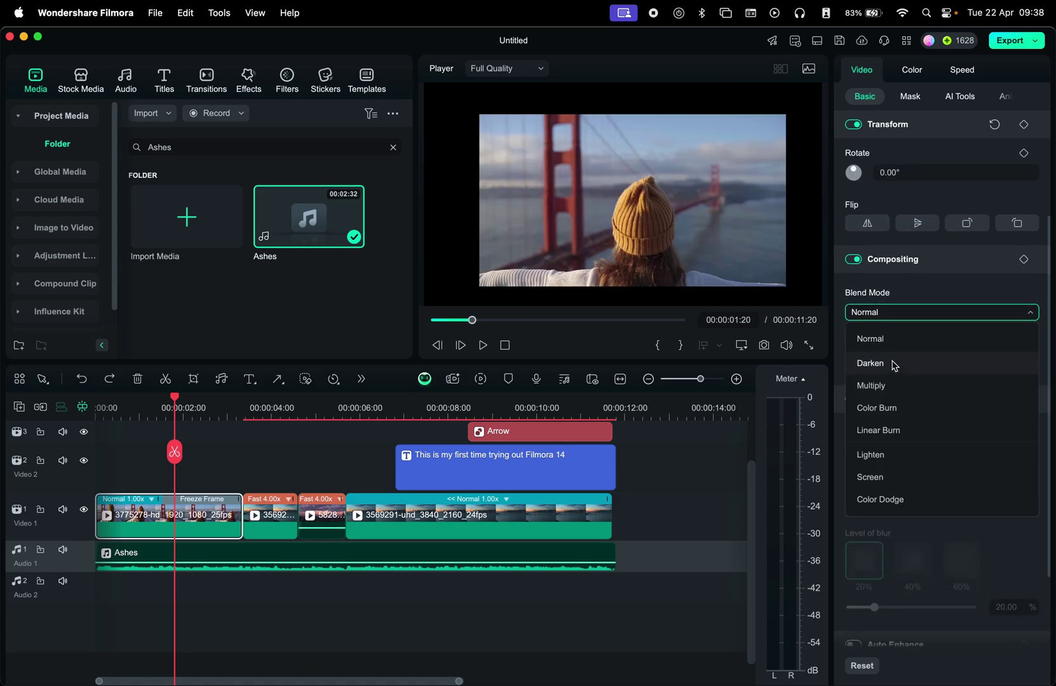
pyautogui.click(890, 312)
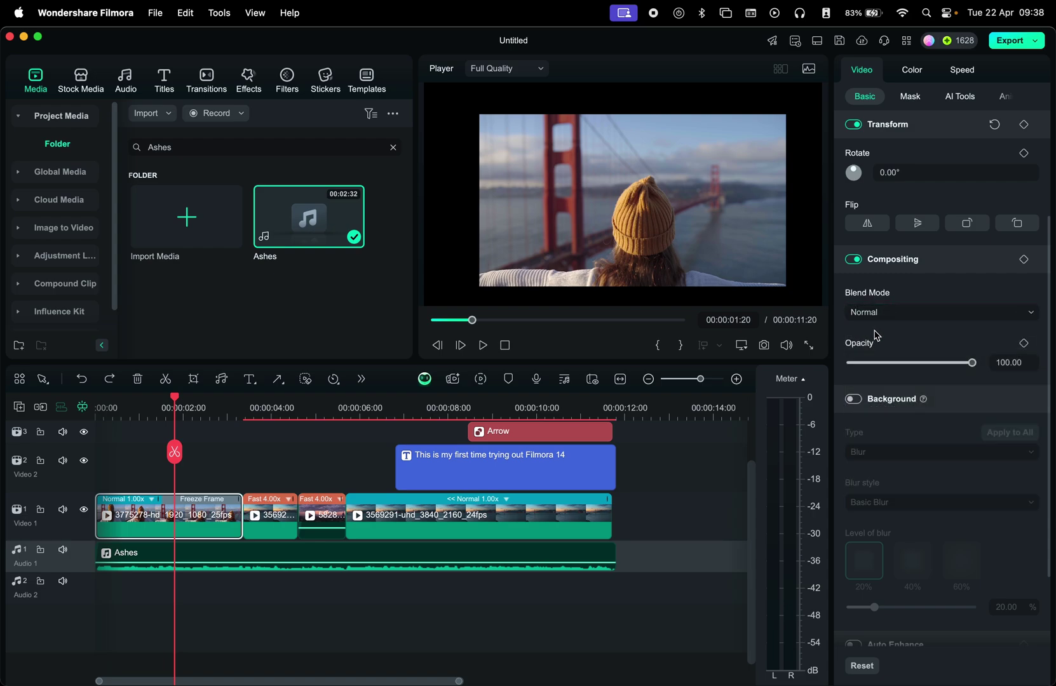
# Step: Enable a Pattern background behind the clip using the blue wavy pattern
pyautogui.scroll(-3, 877, 337)
pyautogui.click(853, 297)
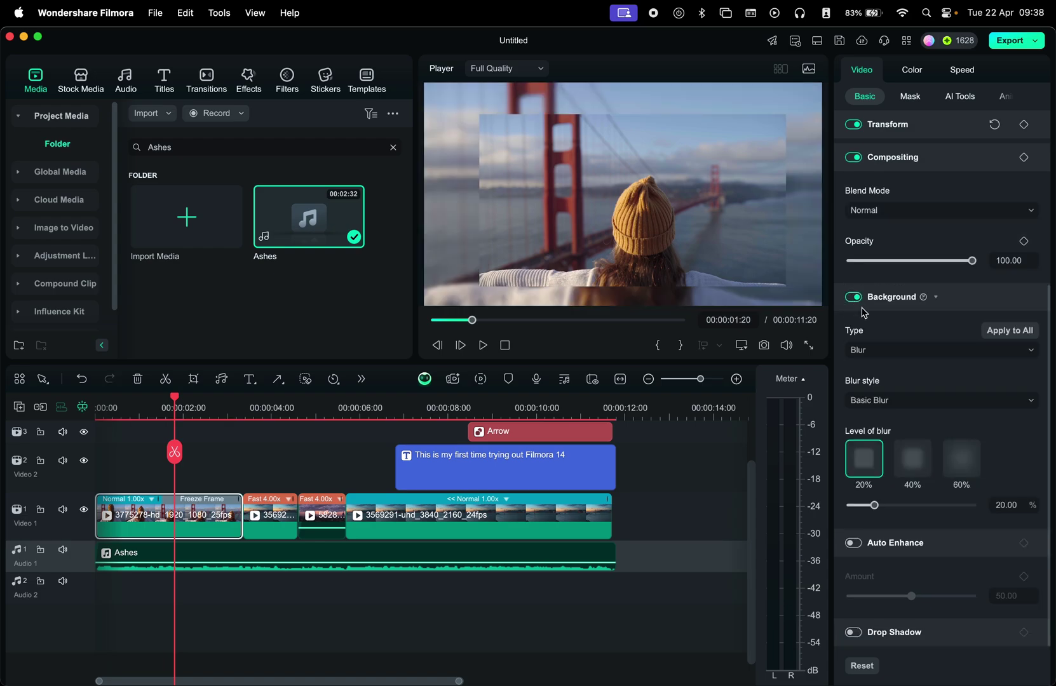
pyautogui.click(872, 350)
pyautogui.click(872, 397)
pyautogui.click(880, 456)
pyautogui.click(870, 529)
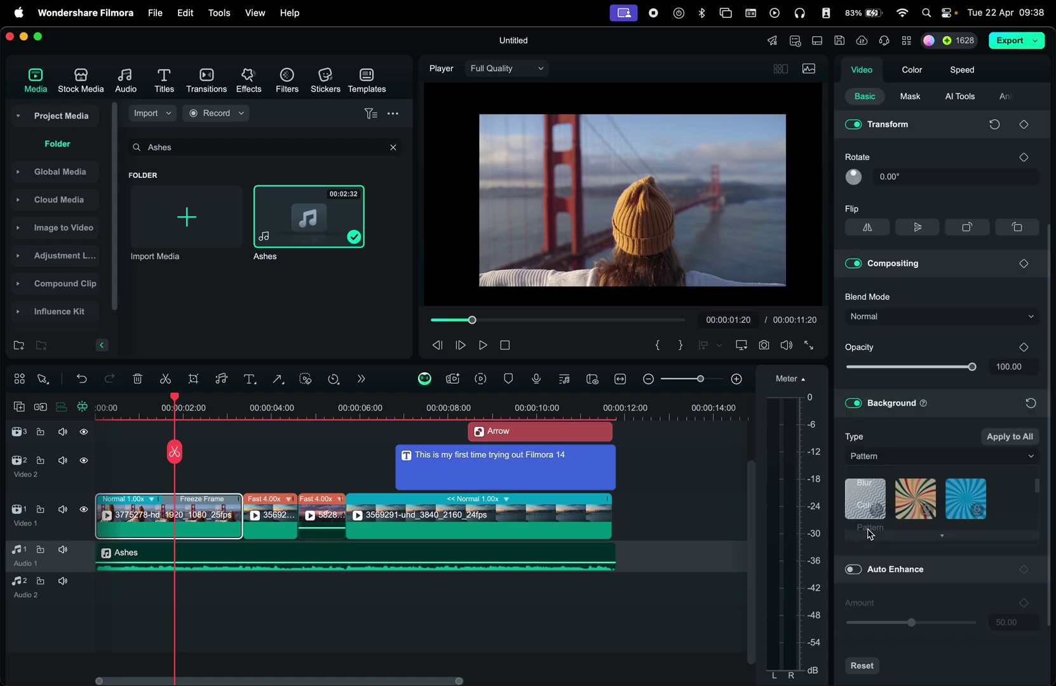
pyautogui.click(909, 504)
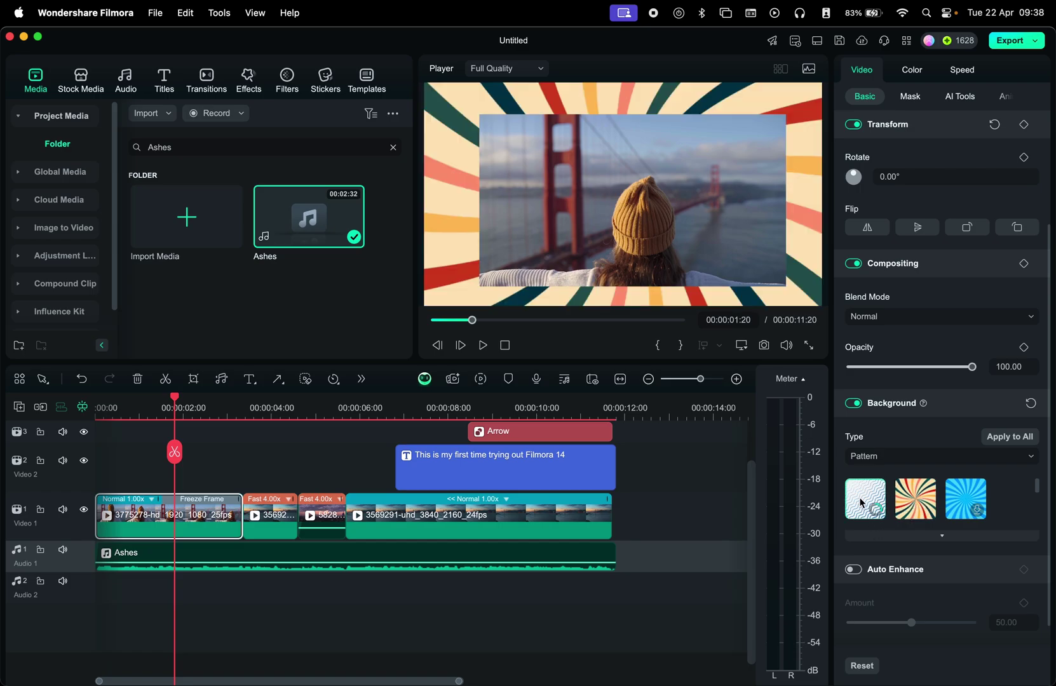
pyautogui.click(862, 502)
pyautogui.click(1005, 96)
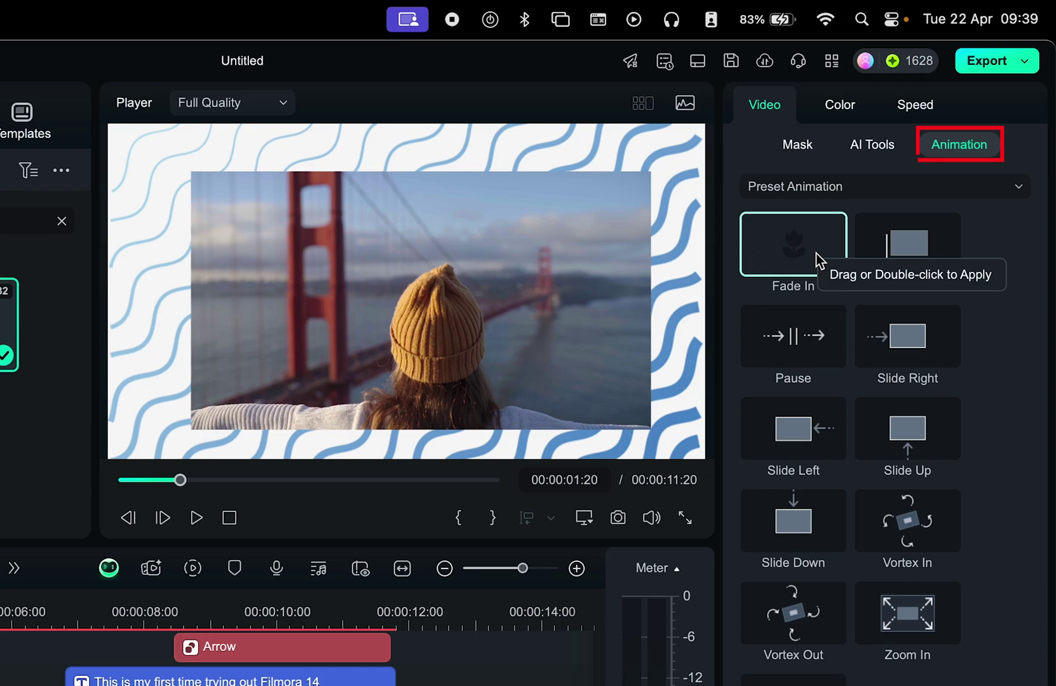
# Step: Apply the Fade In animation, play from about 3 seconds, then clear the media search
pyautogui.doubleClick(789, 259)
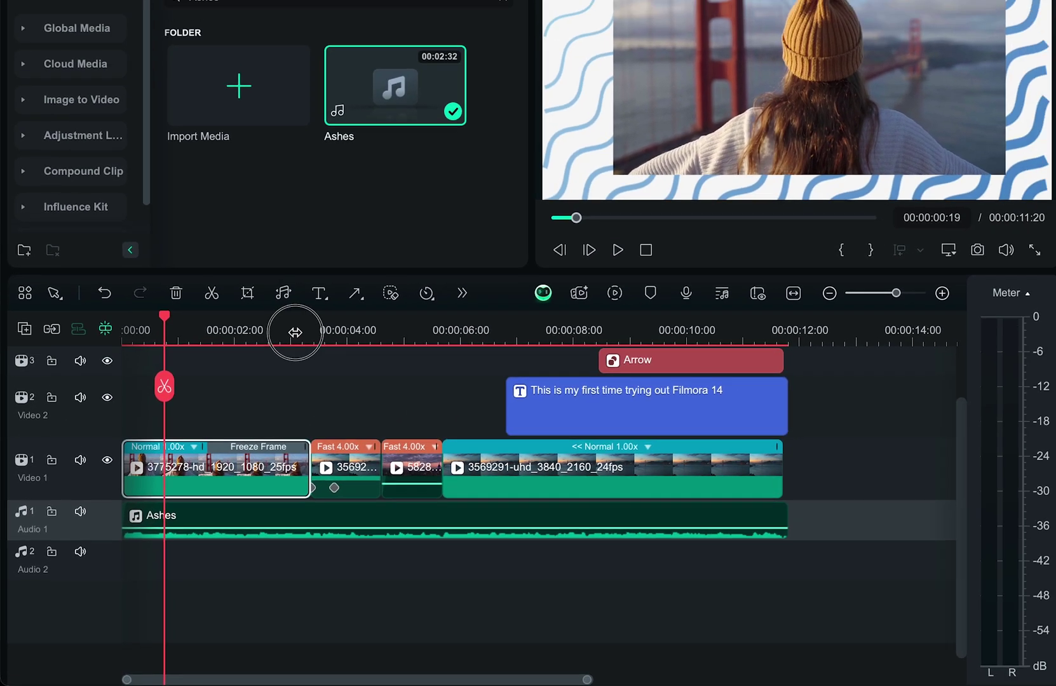
pyautogui.click(348, 273)
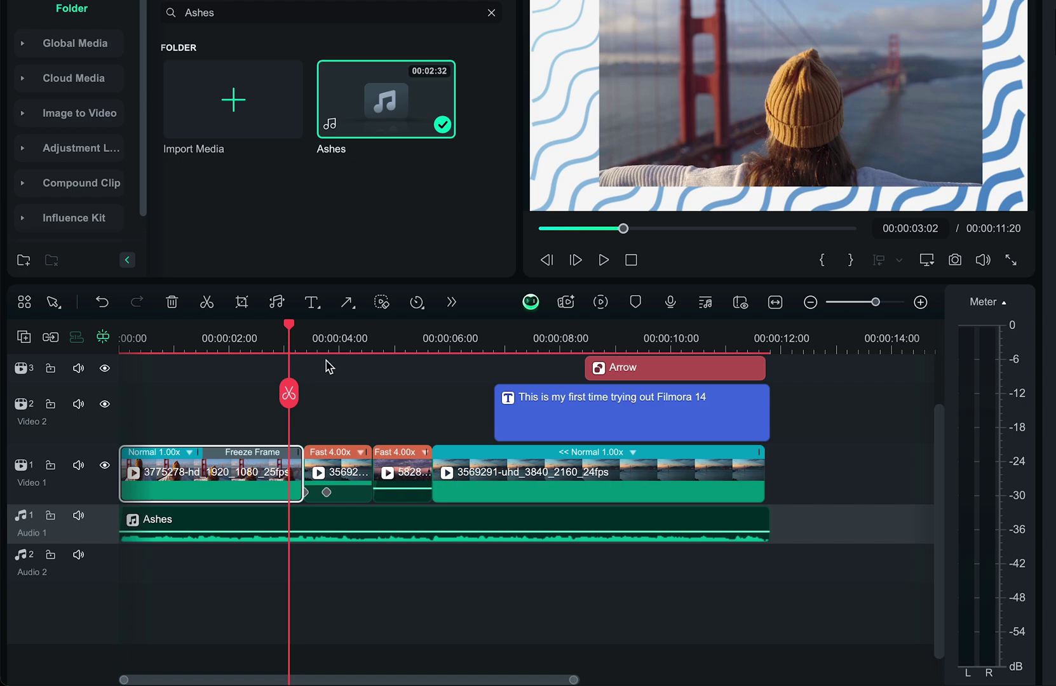
pyautogui.press('space')
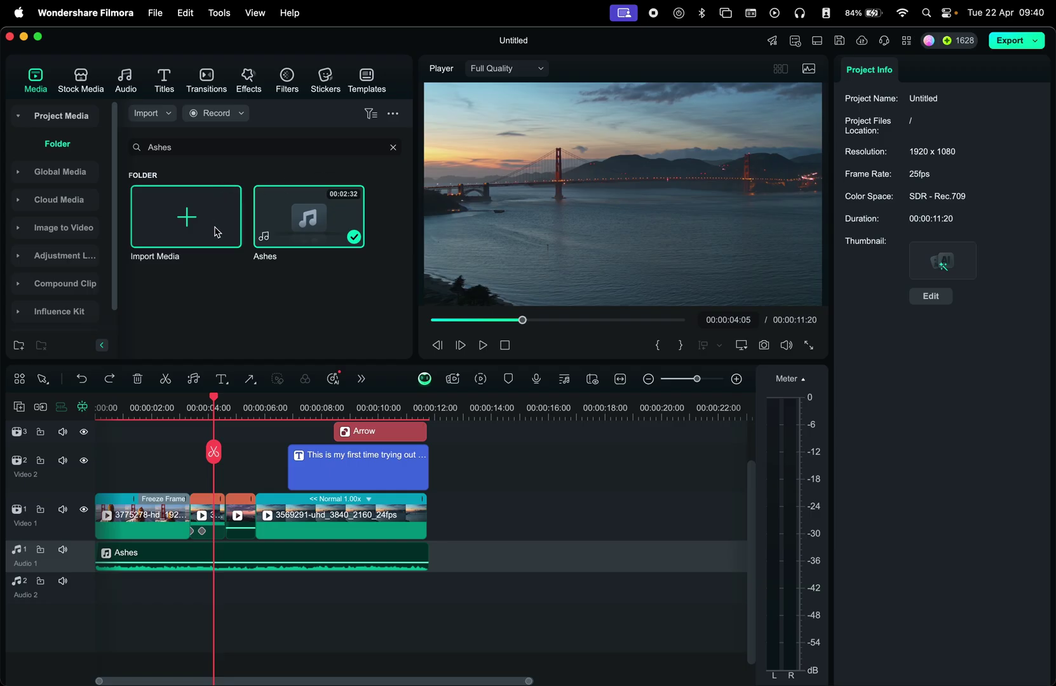
pyautogui.click(218, 413)
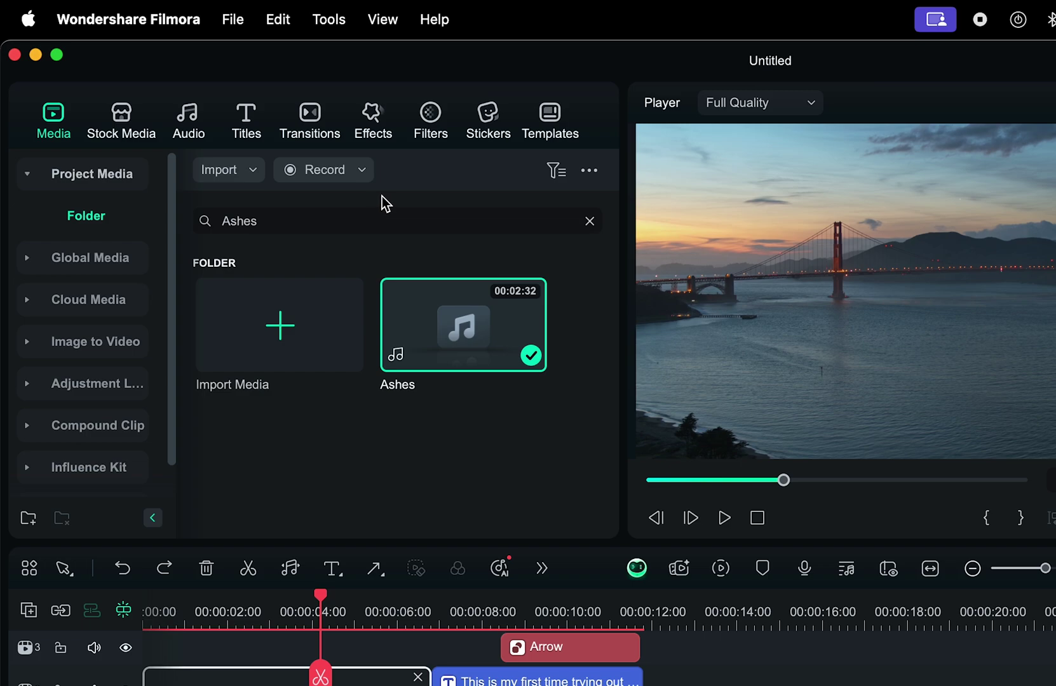
pyautogui.click(590, 221)
# Step: Browse the Stock Media library's solid colour and motion backgrounds
pyautogui.scroll(-5, 392, 352)
pyautogui.scroll(-3, 392, 353)
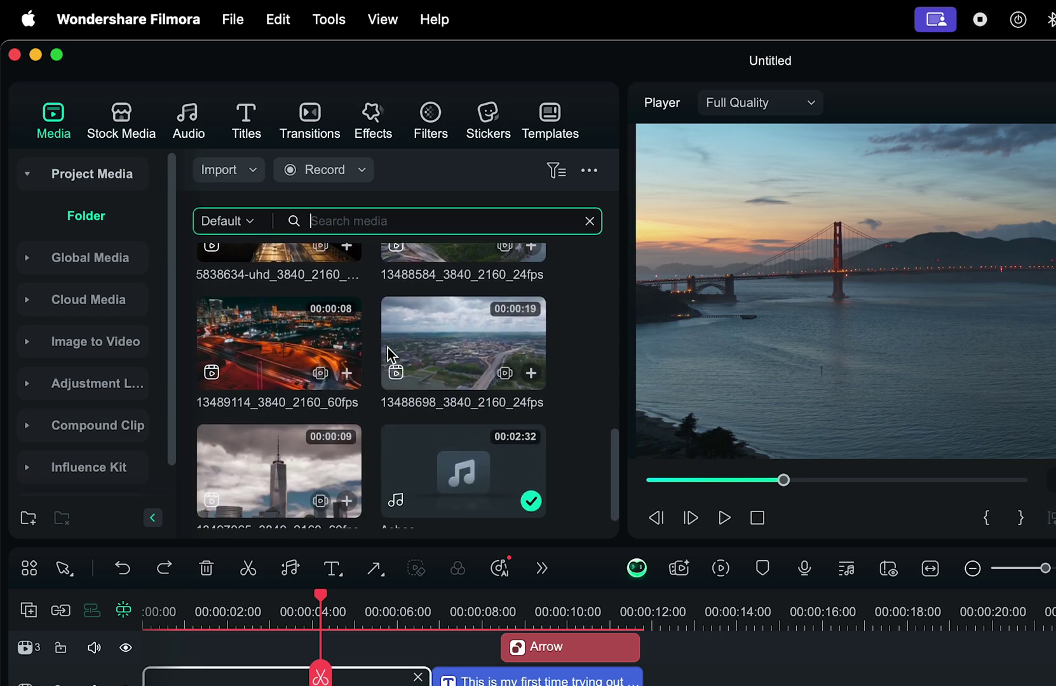
pyautogui.scroll(10, 392, 353)
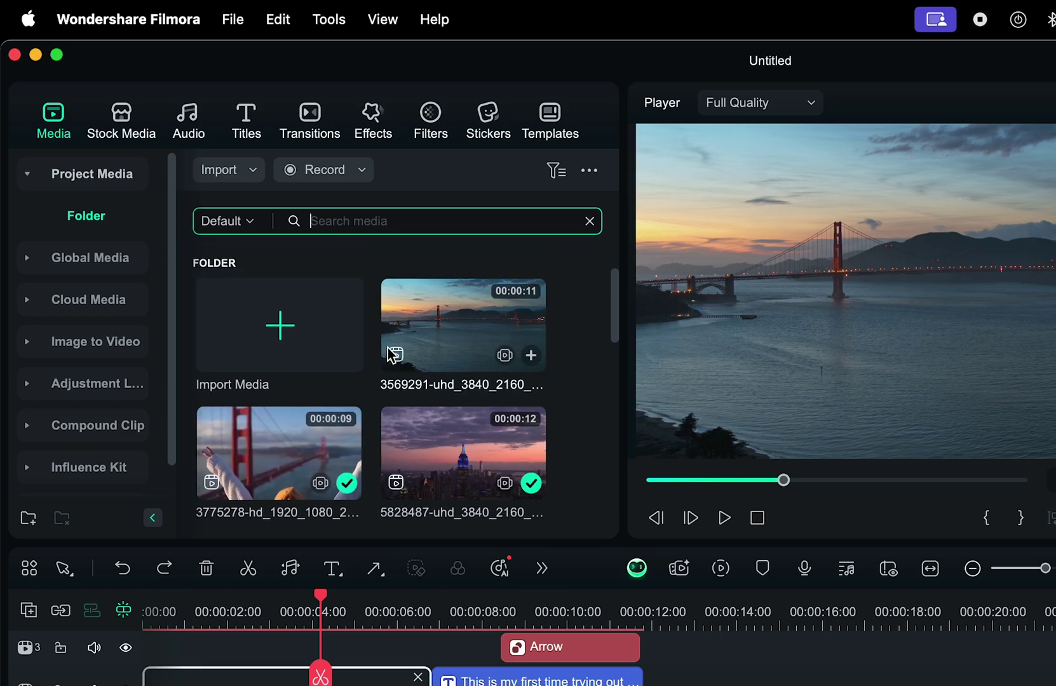
pyautogui.click(122, 128)
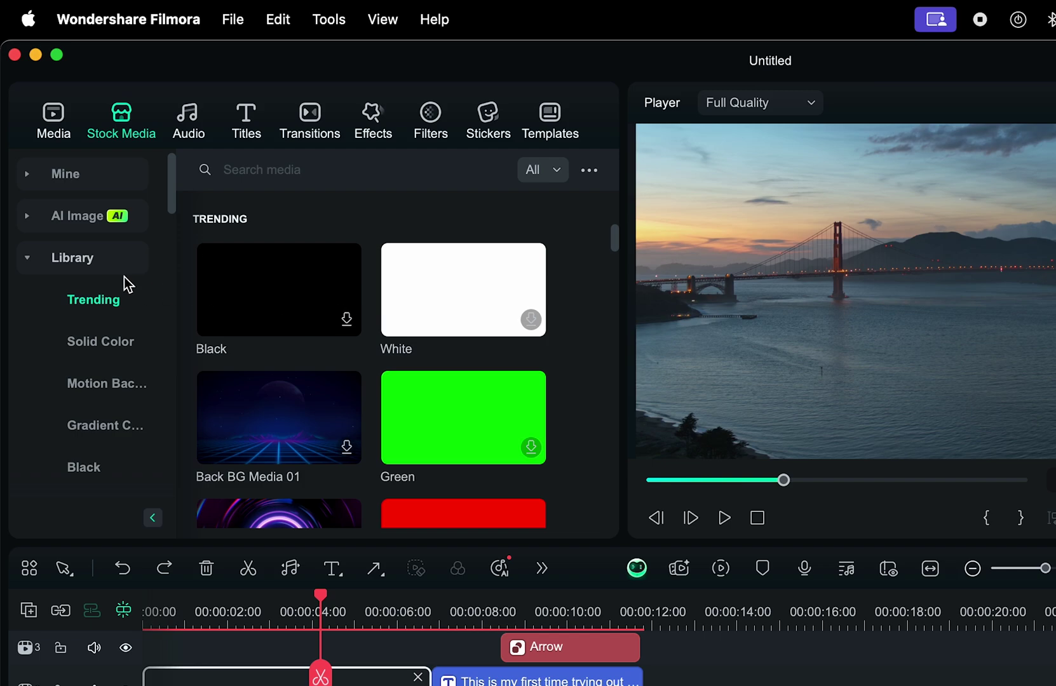
pyautogui.click(29, 257)
pyautogui.click(26, 257)
pyautogui.scroll(-10, 302, 344)
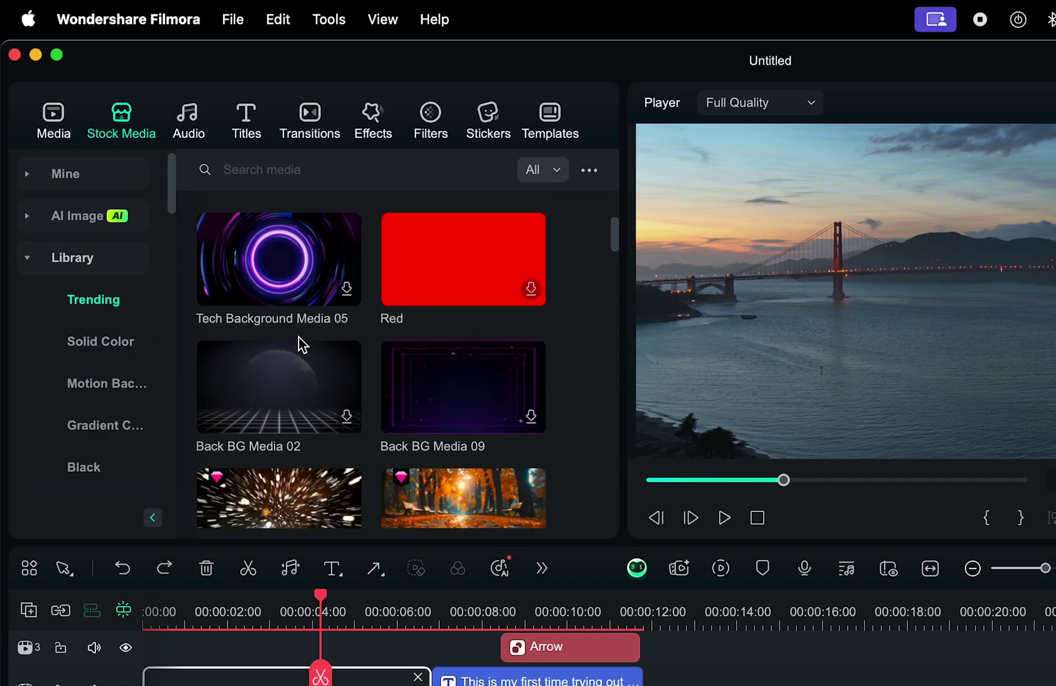
pyautogui.click(108, 345)
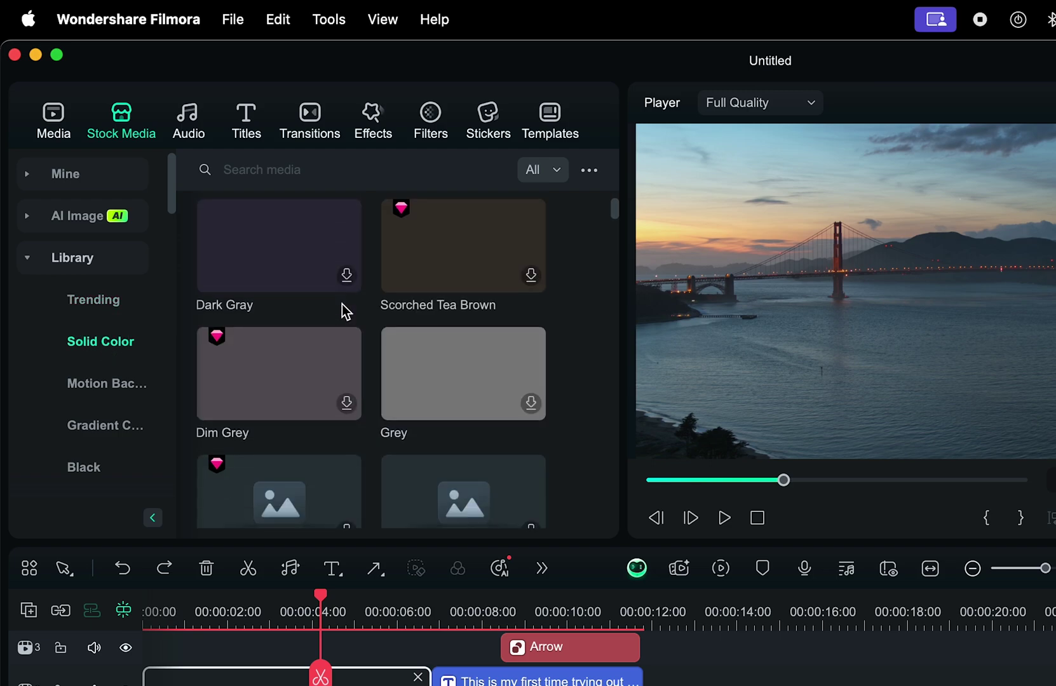
pyautogui.scroll(-3, 305, 321)
pyautogui.click(96, 385)
pyautogui.scroll(-15, 350, 316)
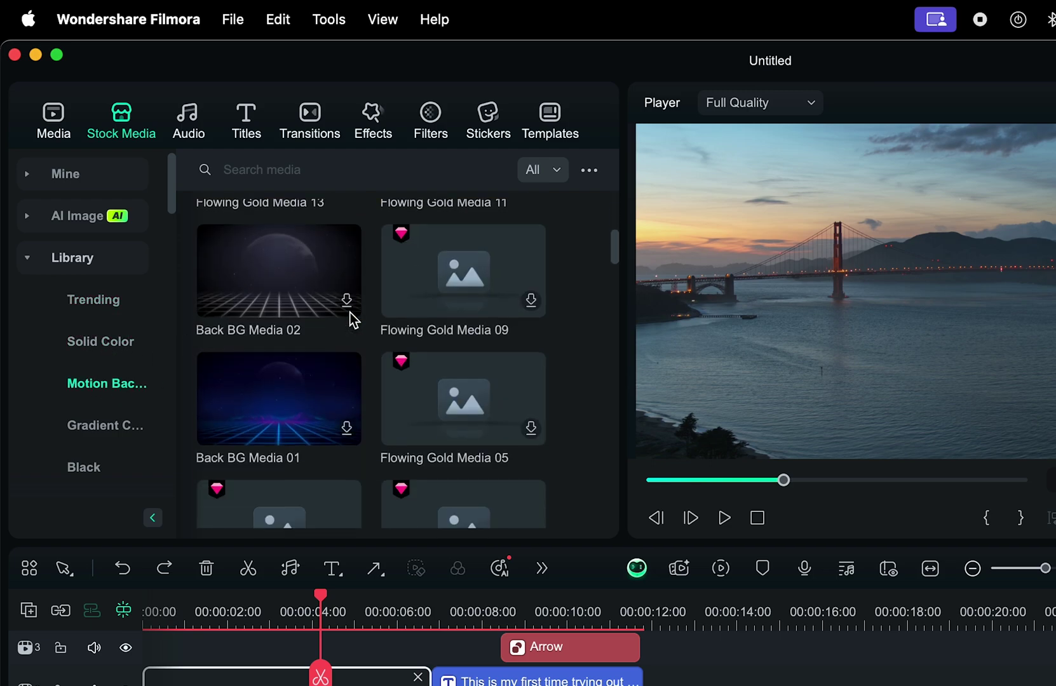
pyautogui.scroll(-5, 283, 388)
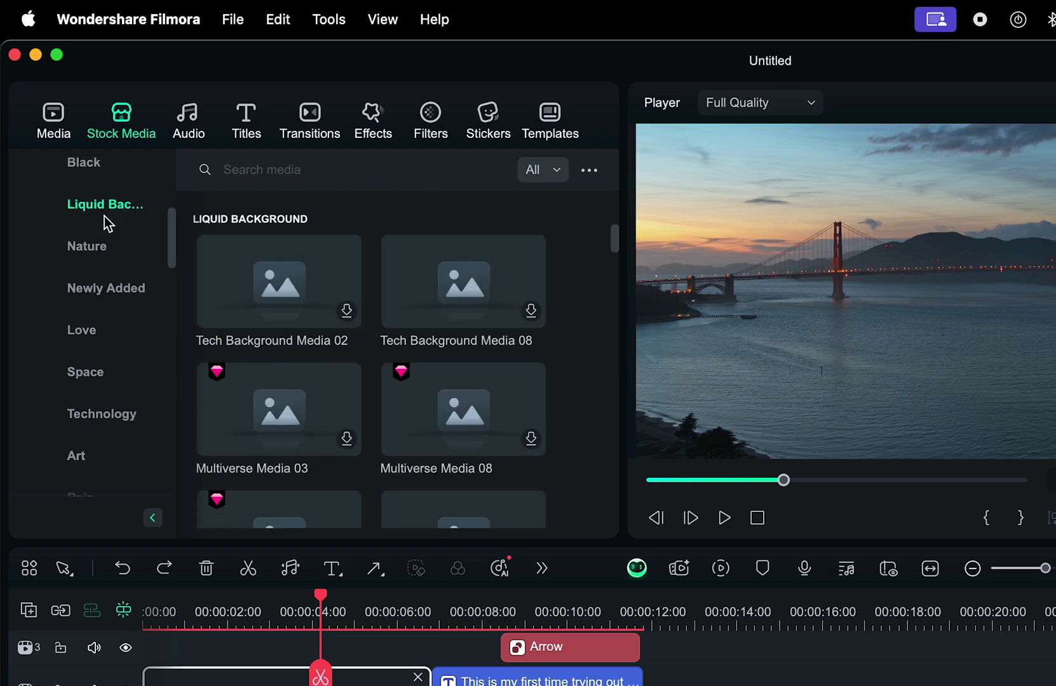
pyautogui.scroll(-3, 396, 314)
# Step: Browse stock categories: Nature, New, Love, Space, Technology, Cinematic, Vertical, News, Subscribe, Season, Promo
pyautogui.click(101, 251)
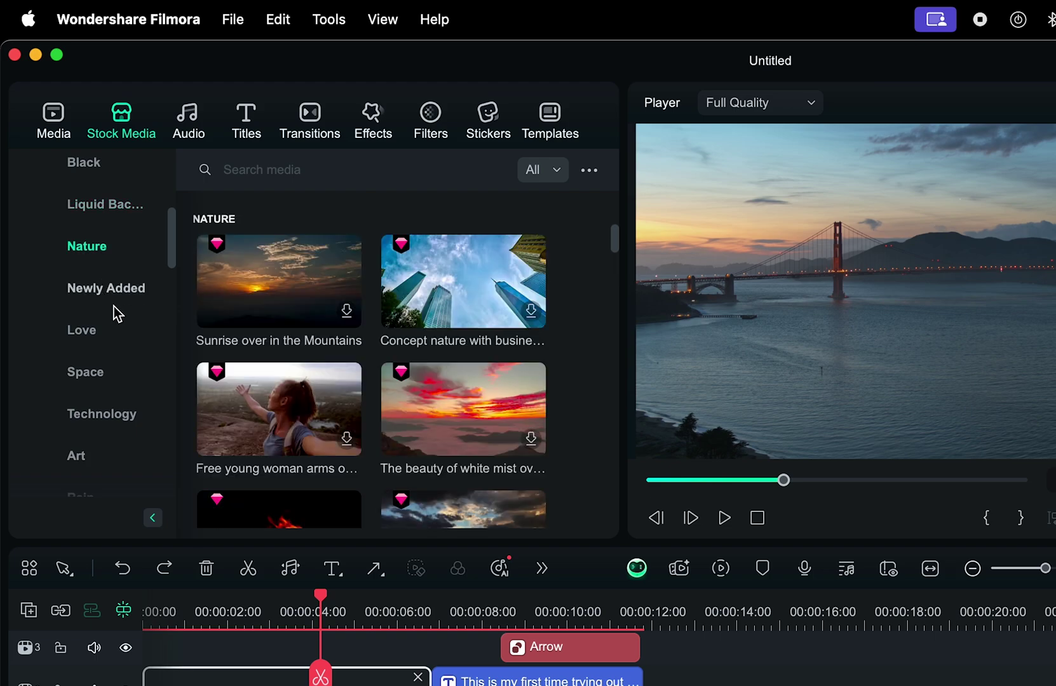
pyautogui.click(107, 290)
pyautogui.click(99, 331)
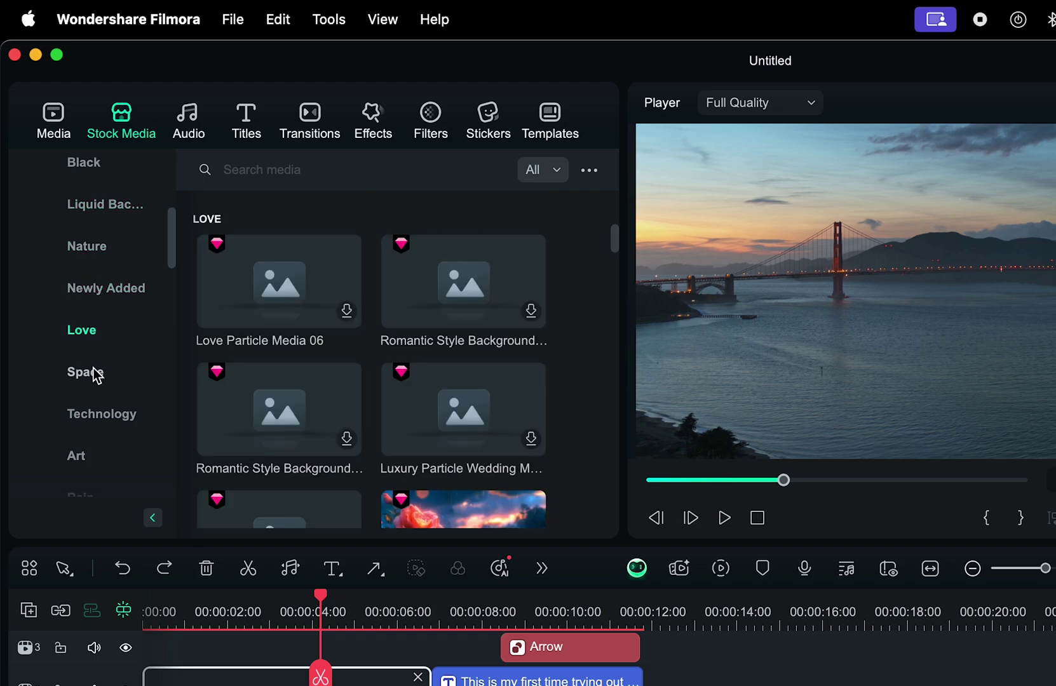
pyautogui.click(94, 371)
pyautogui.click(91, 415)
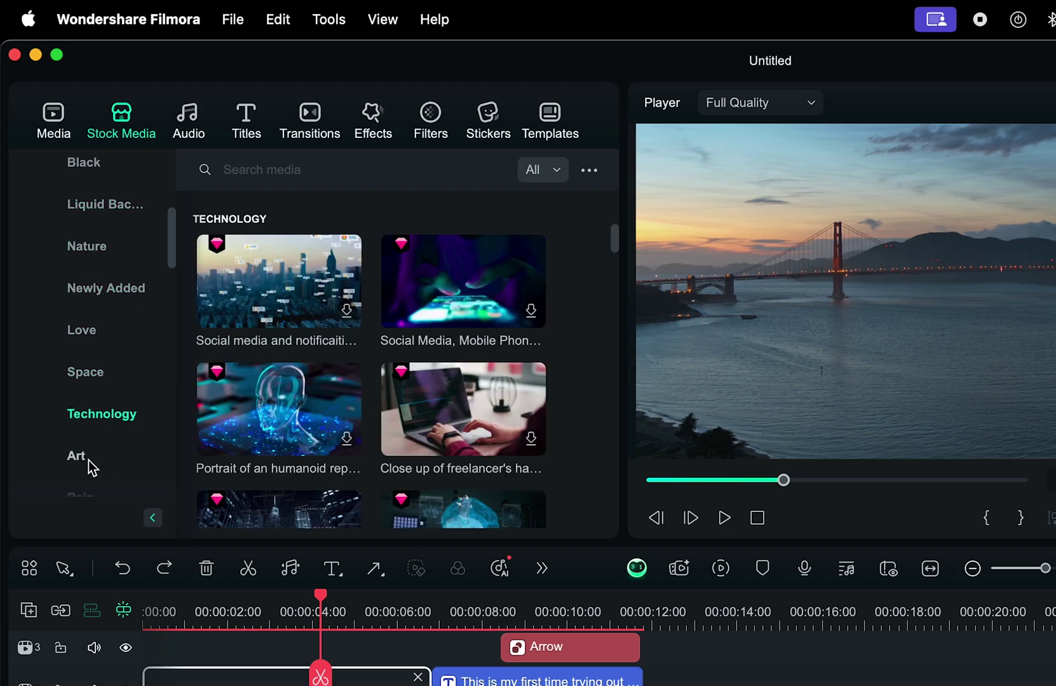
pyautogui.scroll(-3, 96, 413)
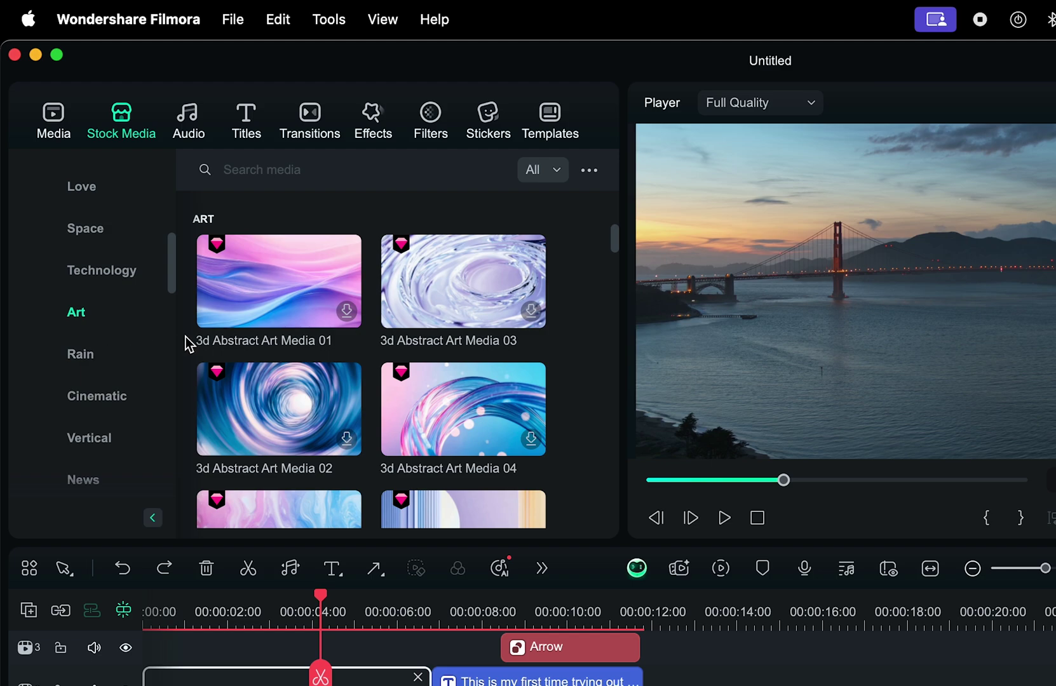
pyautogui.click(112, 396)
pyautogui.scroll(-2, 97, 378)
pyautogui.click(101, 390)
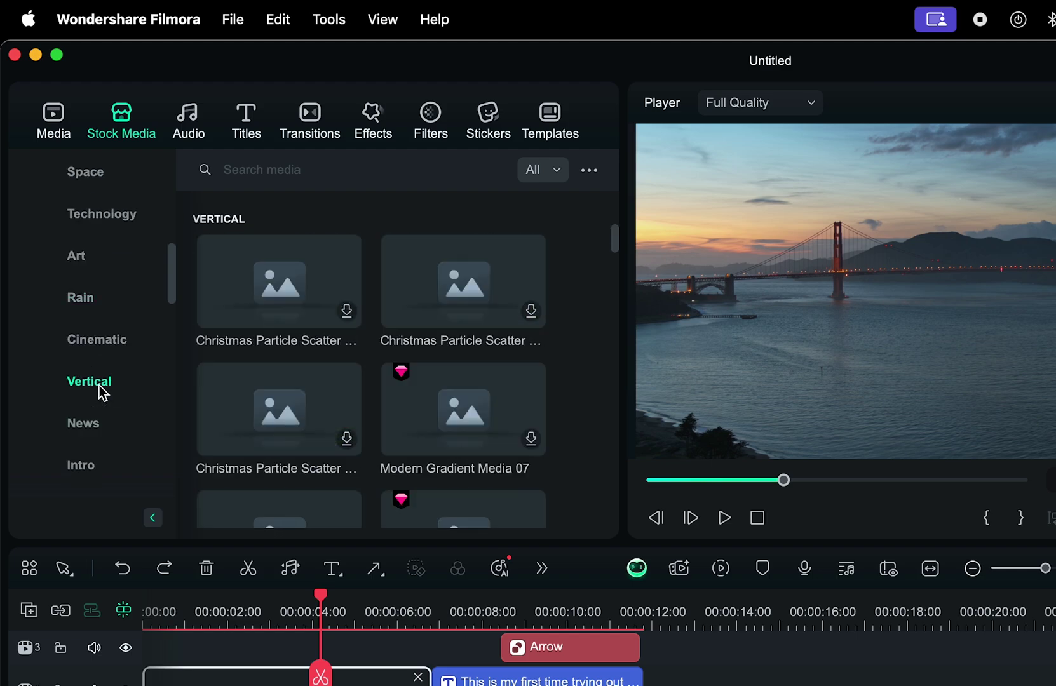
pyautogui.click(95, 419)
pyautogui.scroll(-3, 103, 394)
pyautogui.click(97, 311)
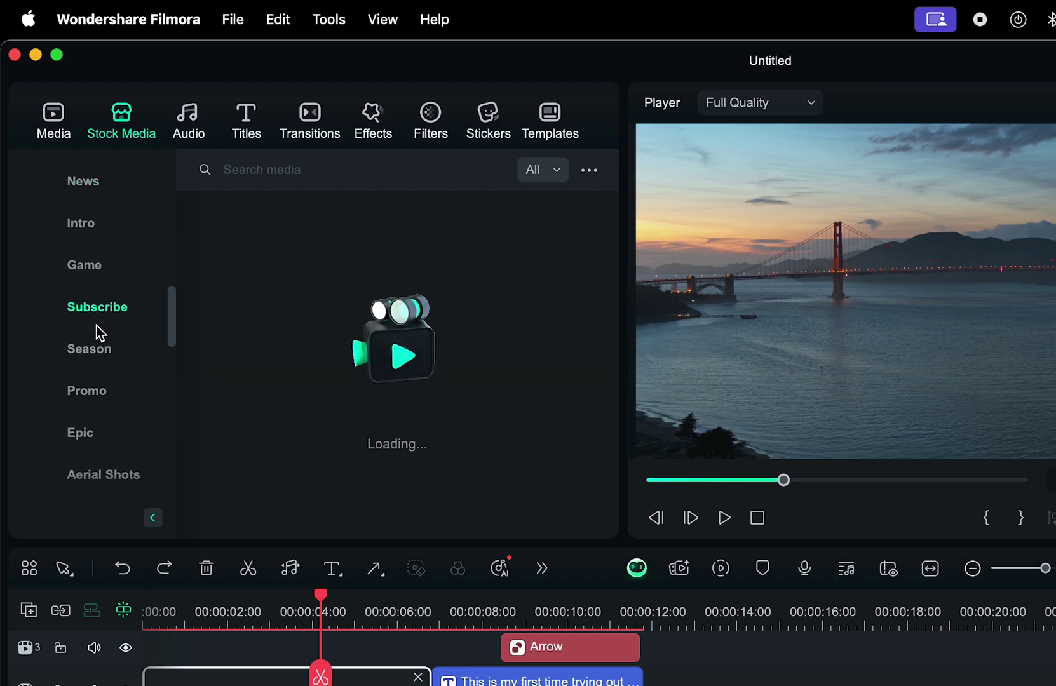
pyautogui.click(97, 353)
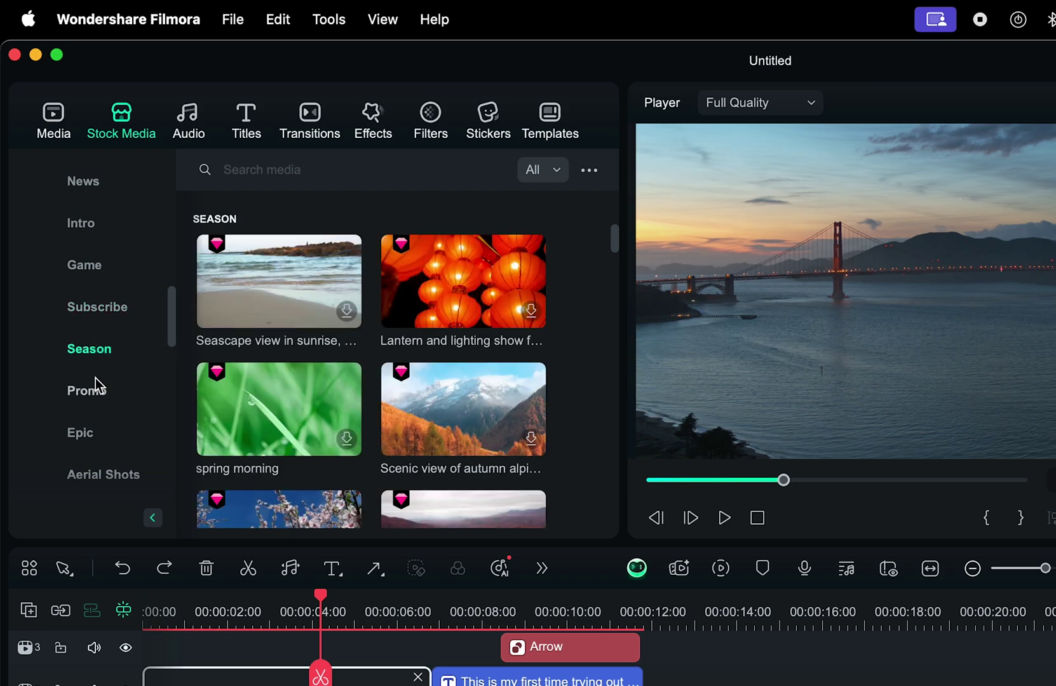
pyautogui.click(98, 395)
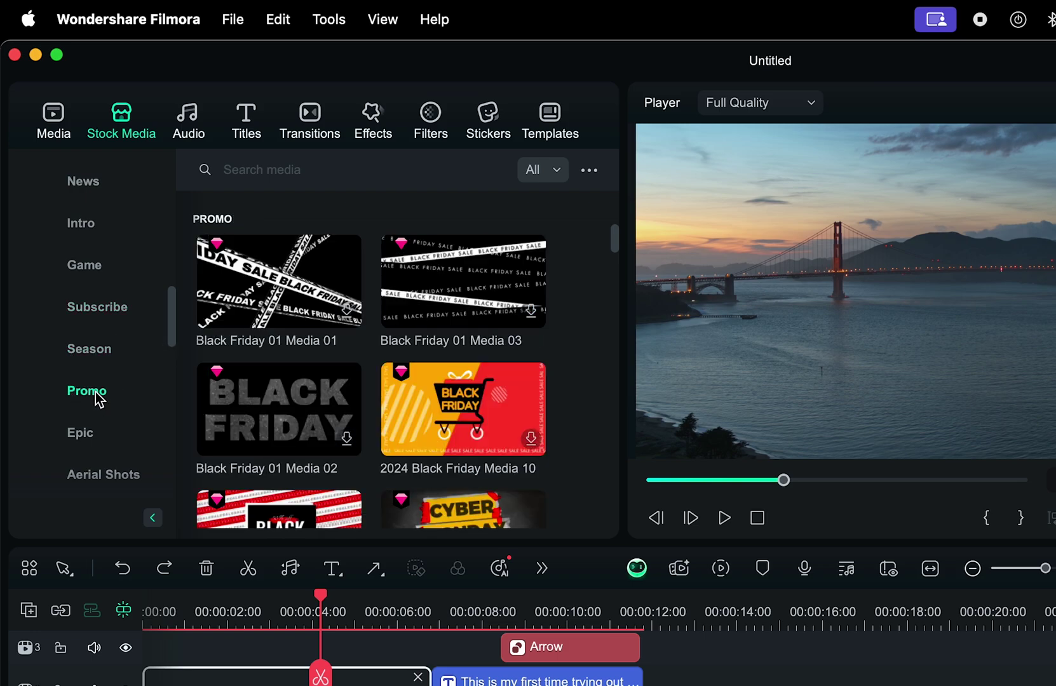
# Step: Look at the AI Music tool in Audio, then bring up the Titles library
pyautogui.click(191, 130)
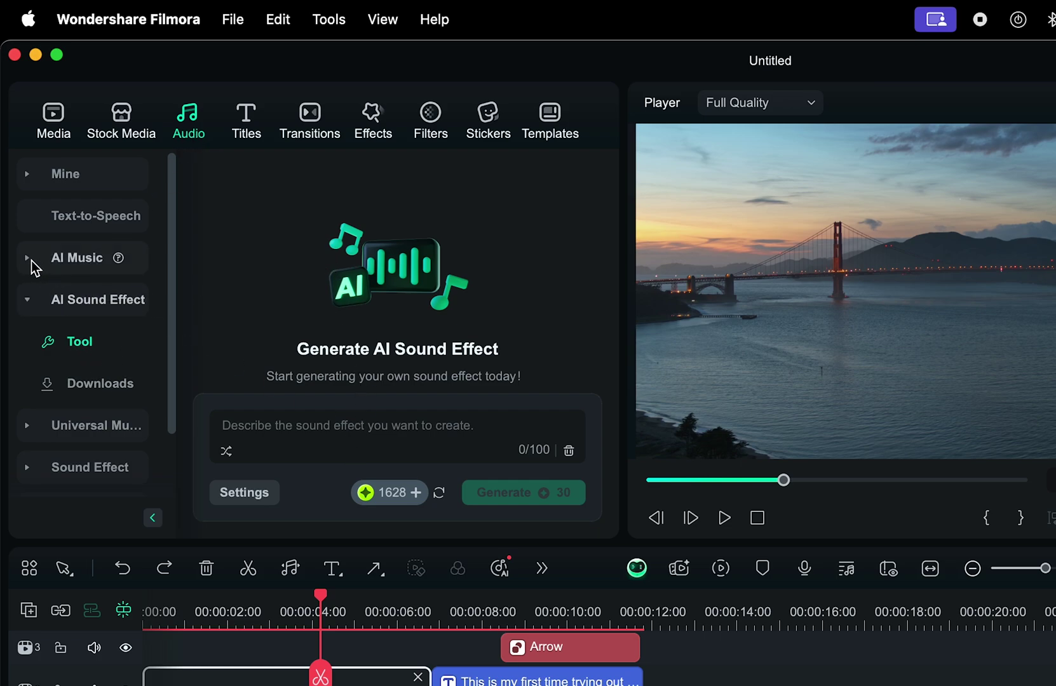
pyautogui.click(76, 258)
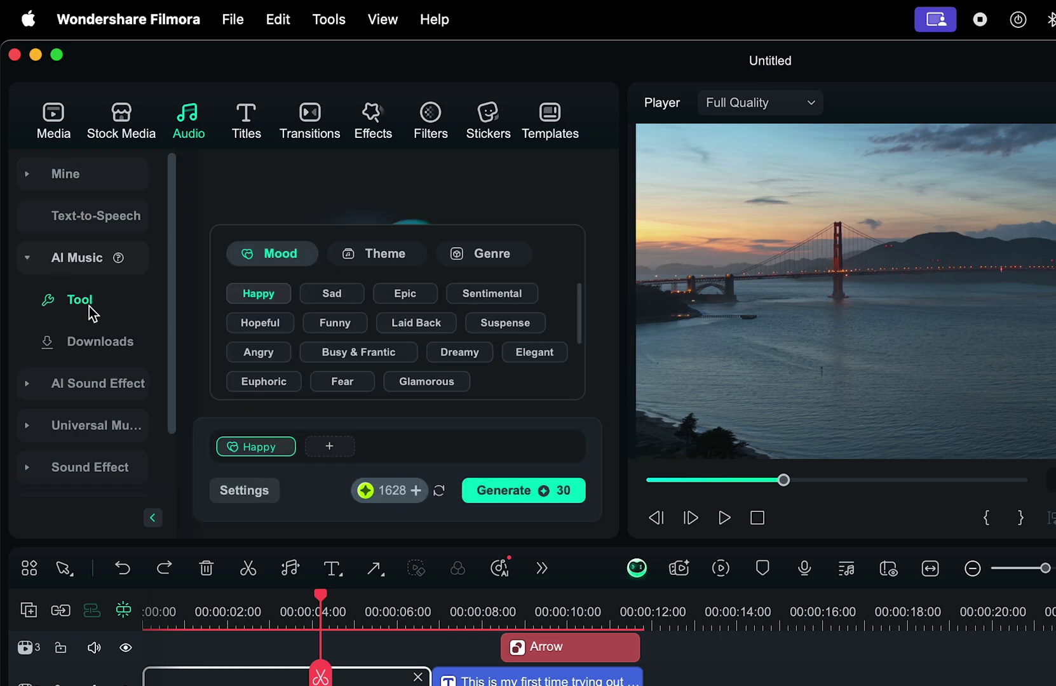
pyautogui.scroll(-2, 393, 318)
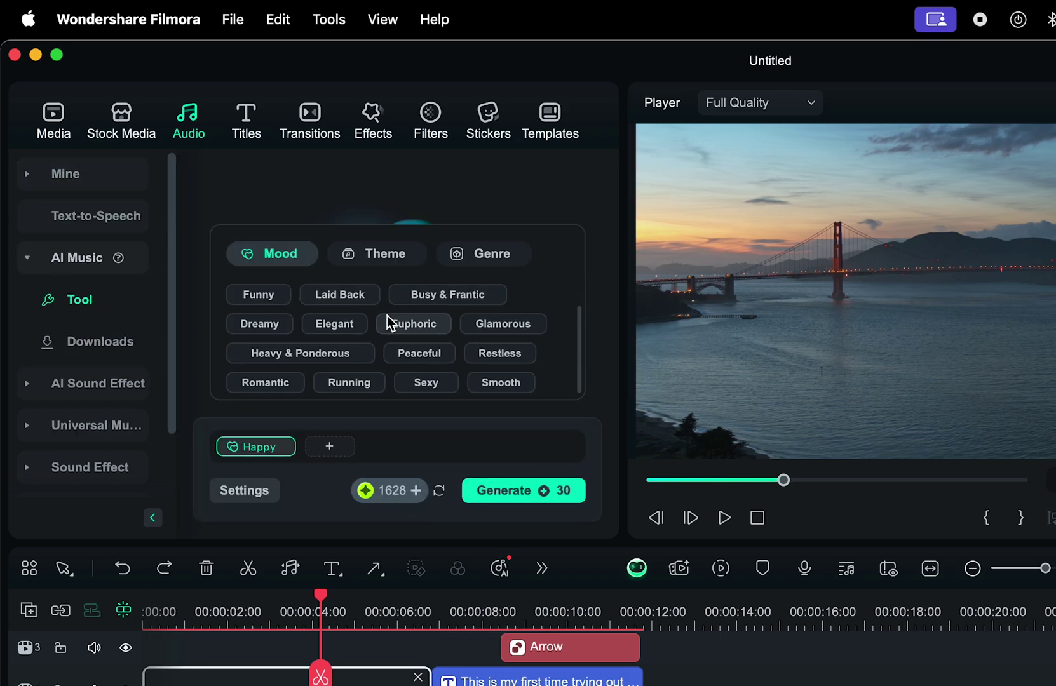
pyautogui.scroll(1, 403, 360)
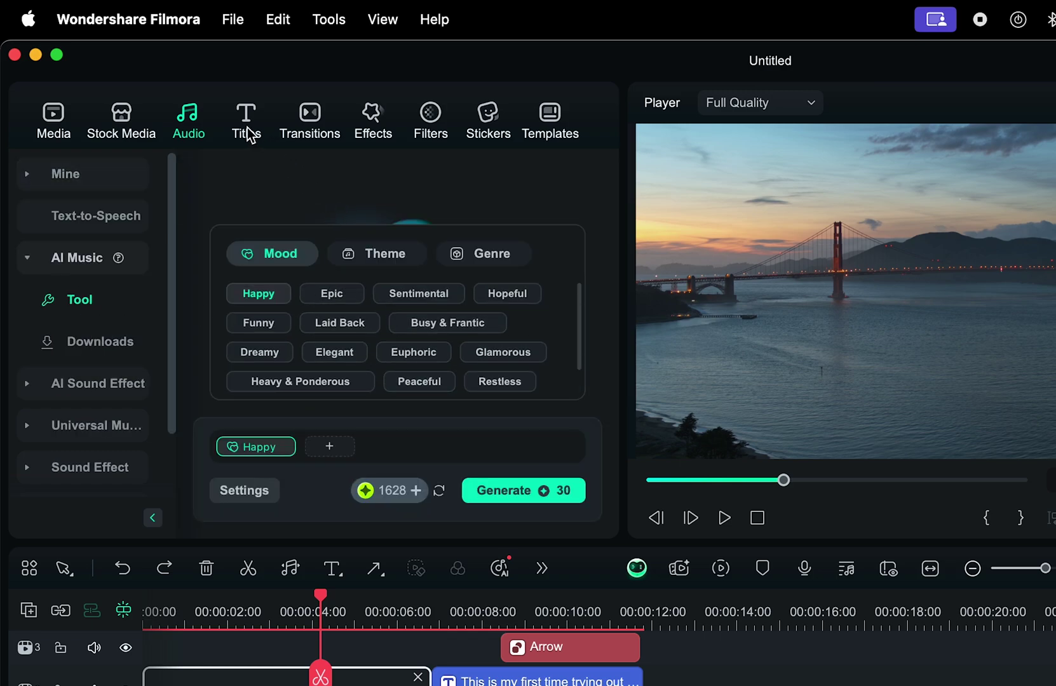
pyautogui.click(239, 123)
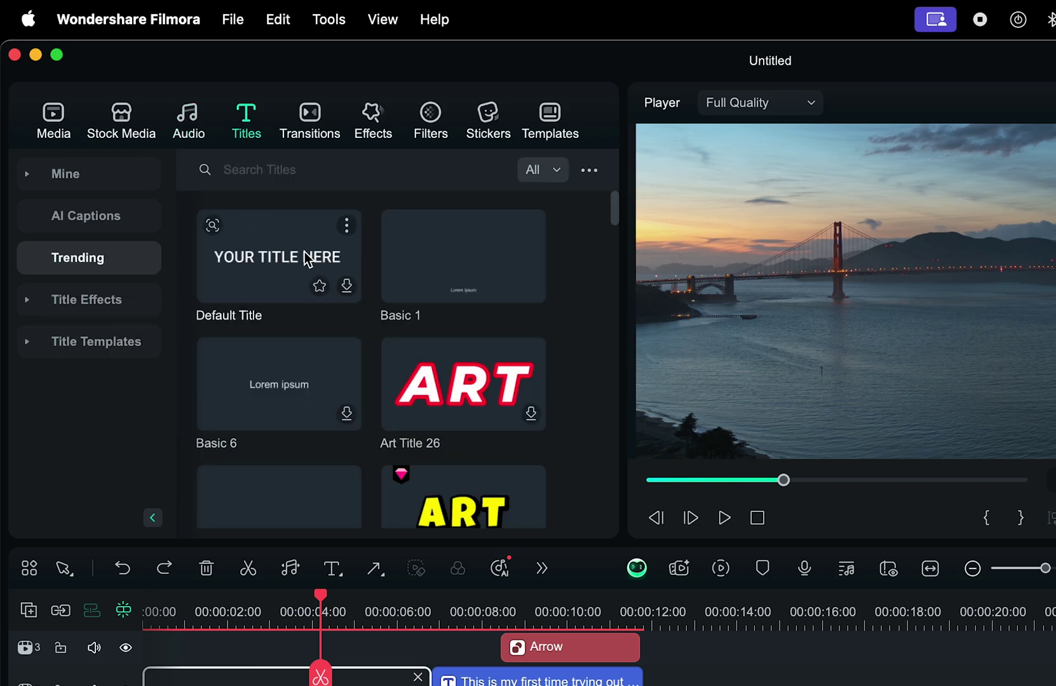
# Step: Place Glow Title 1 near the start of the Video 2 track
pyautogui.scroll(-1, 450, 400)
pyautogui.scroll(-10, 451, 397)
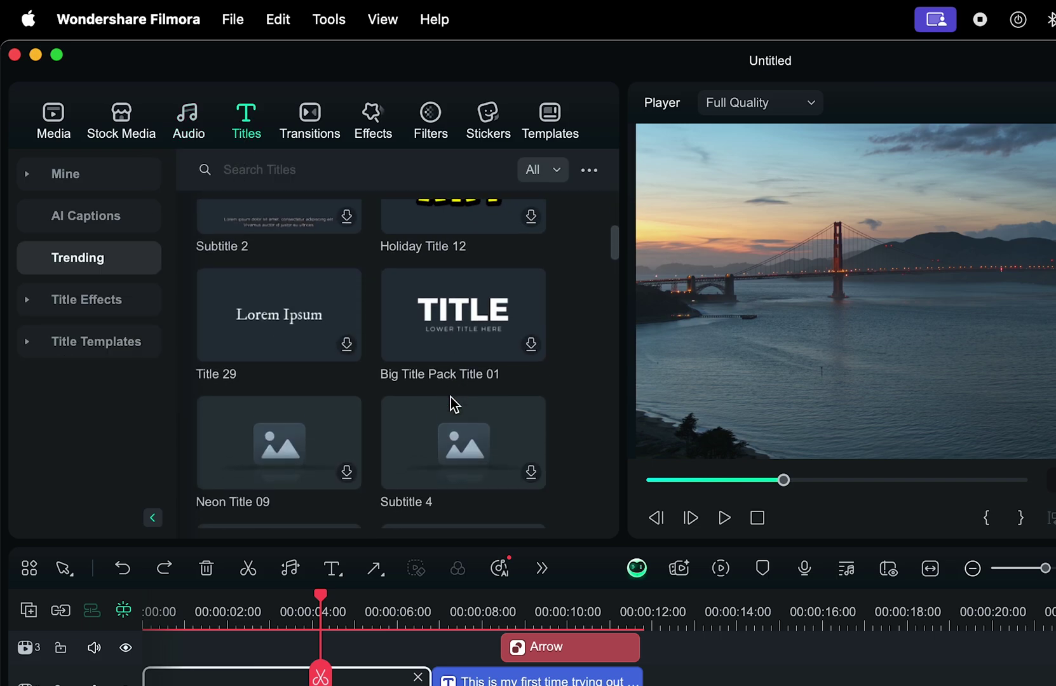
pyautogui.scroll(8, 423, 330)
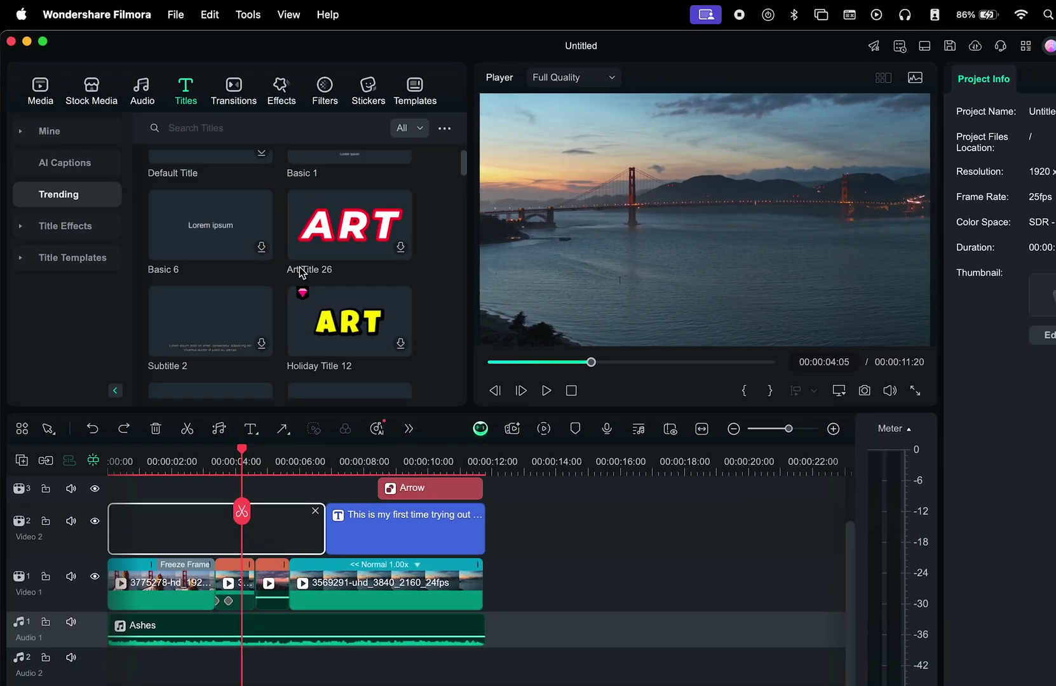
pyautogui.scroll(-5, 300, 266)
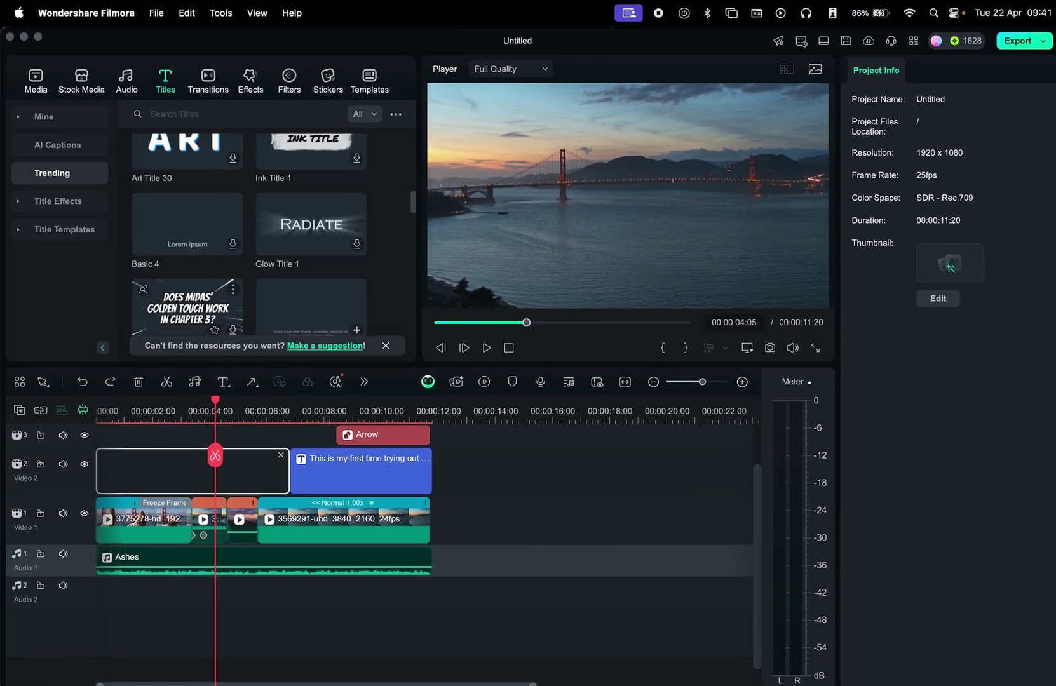
pyautogui.moveTo(309, 223); pyautogui.dragTo(148, 463)
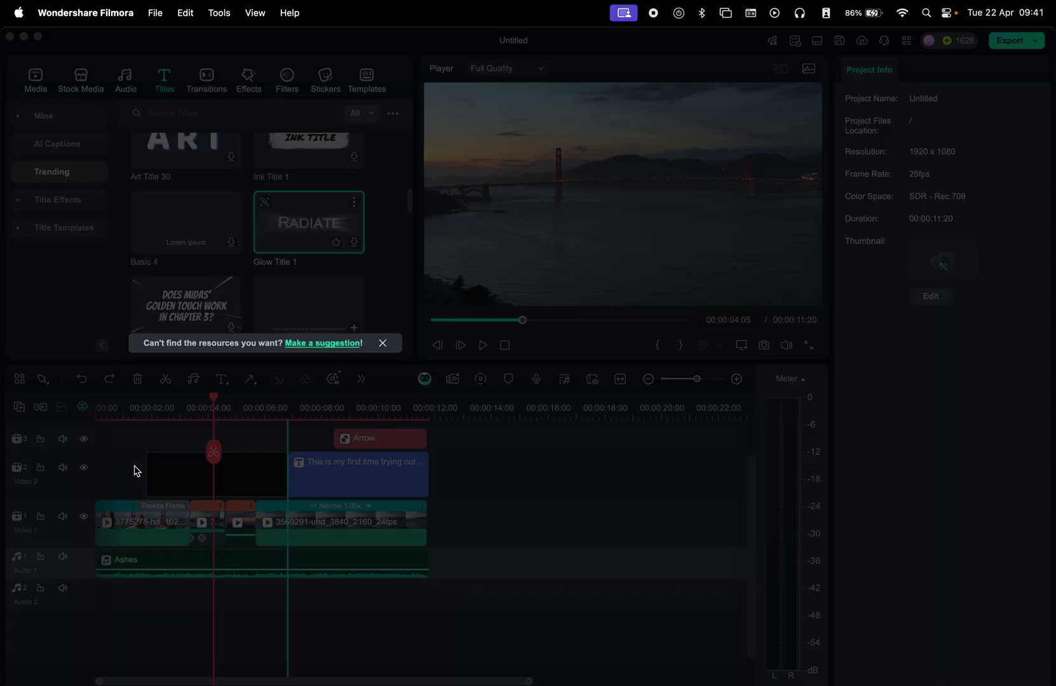
pyautogui.click(167, 407)
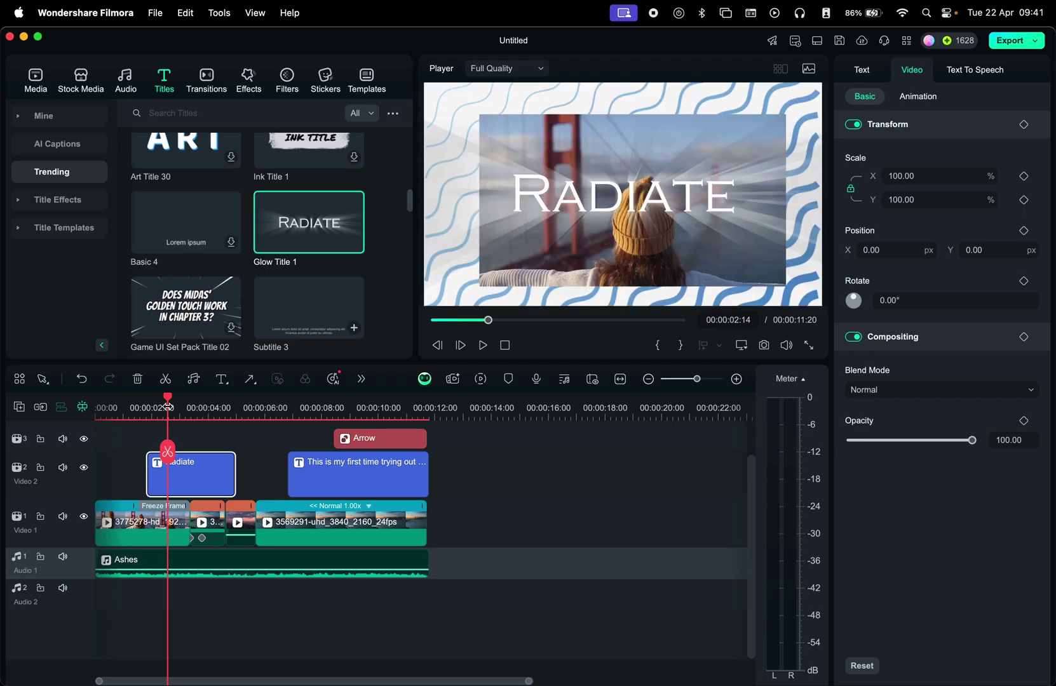
# Step: Change the title text from Radiate to Explore and preview it over the footage
pyautogui.doubleClick(641, 193)
pyautogui.write('Explore')
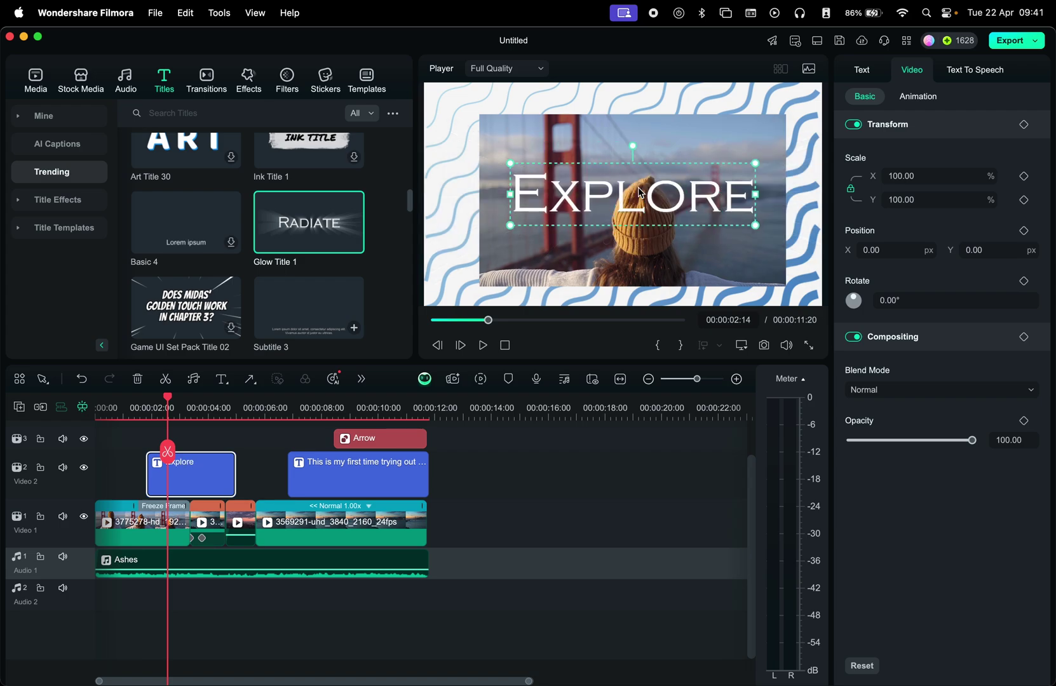
pyautogui.click(477, 473)
pyautogui.press('space')
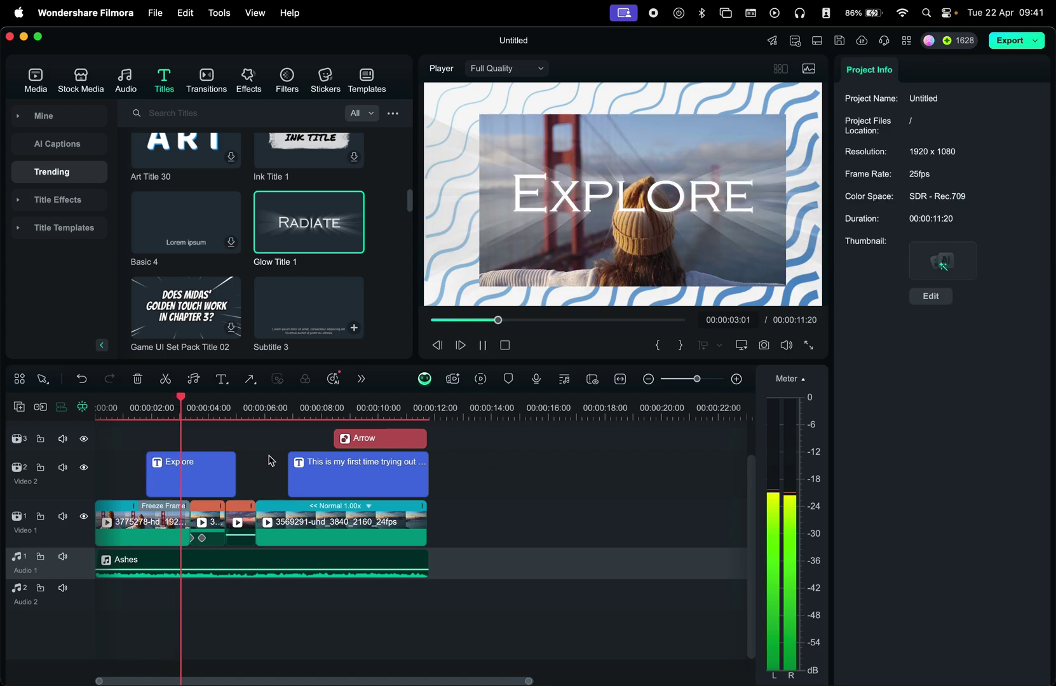
pyautogui.click(195, 477)
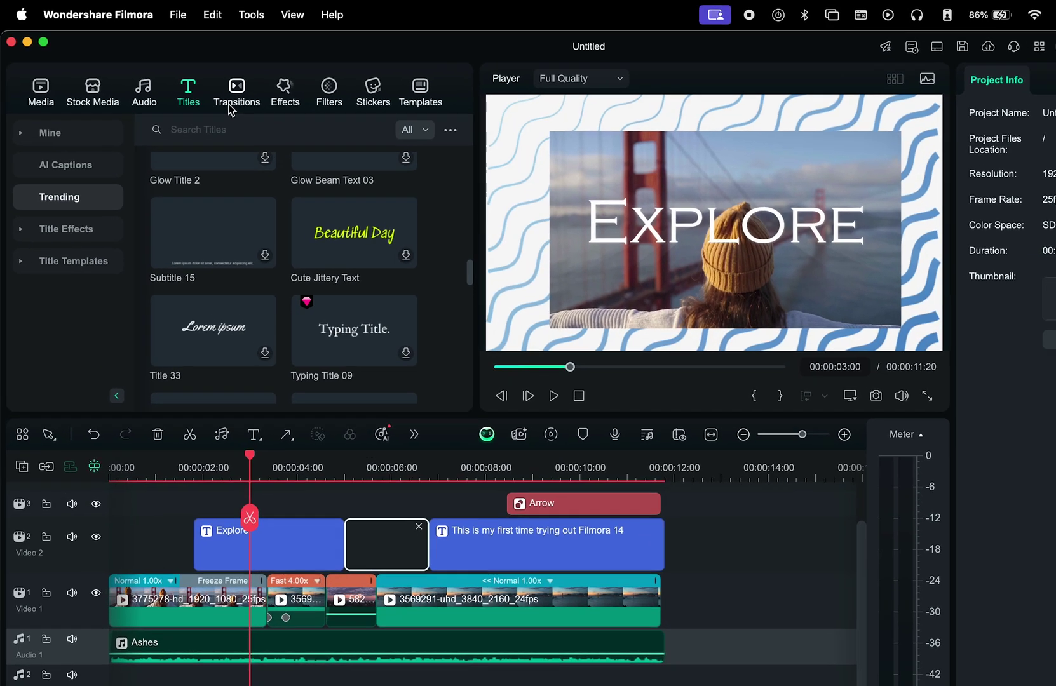
# Step: Place the Warp Zoom 3 transition between the two Video 1 clips
pyautogui.click(201, 93)
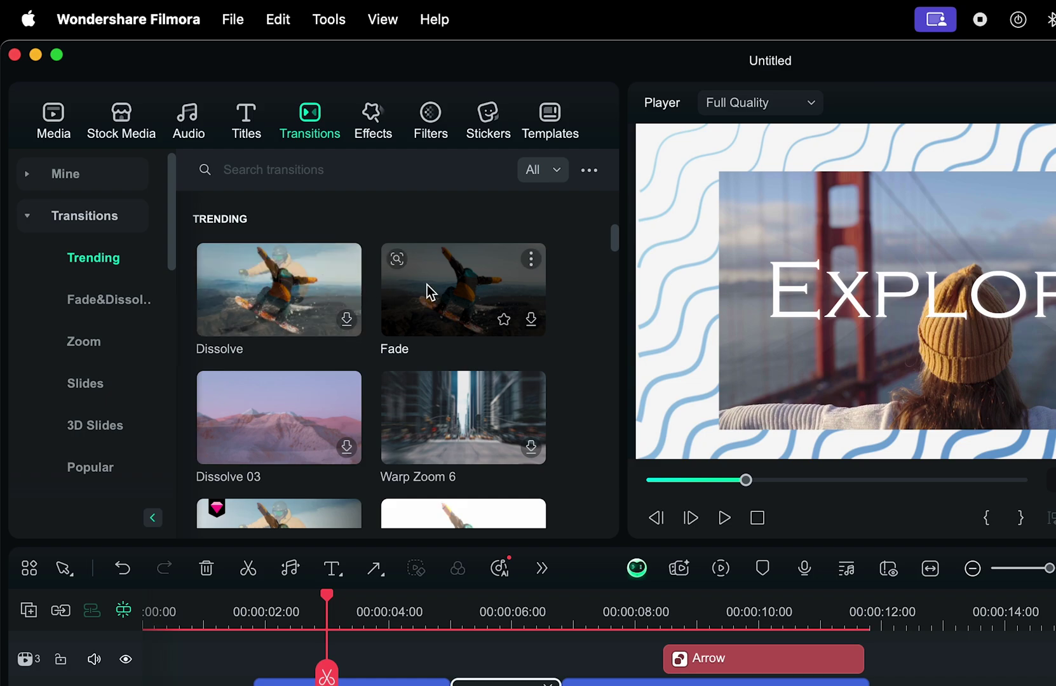
pyautogui.scroll(-5, 430, 293)
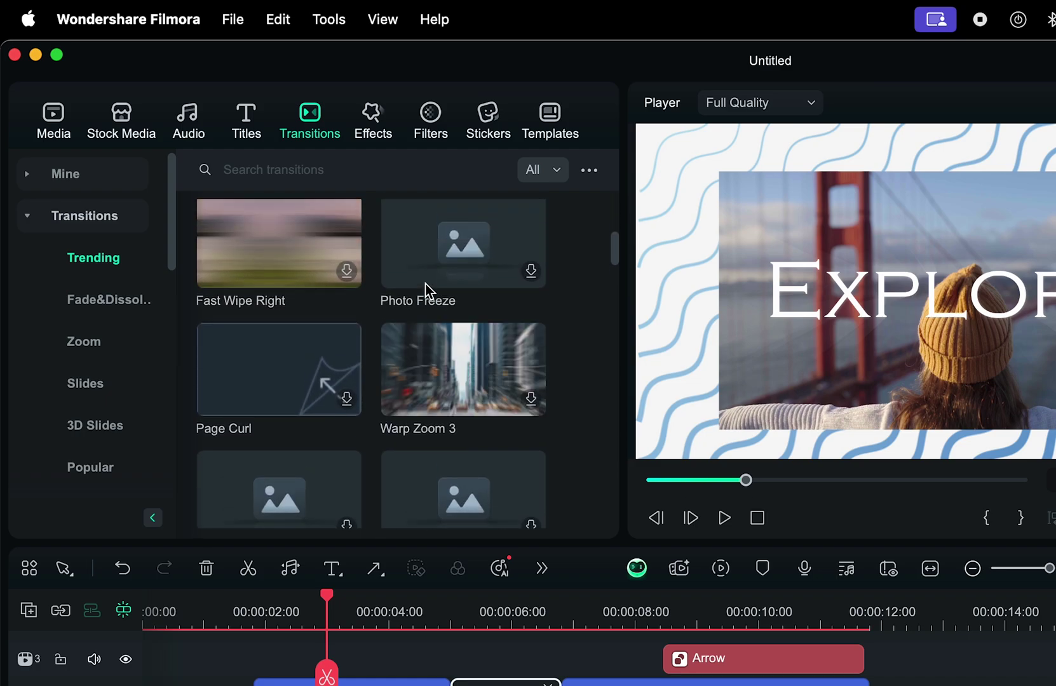
pyautogui.scroll(2, 260, 411)
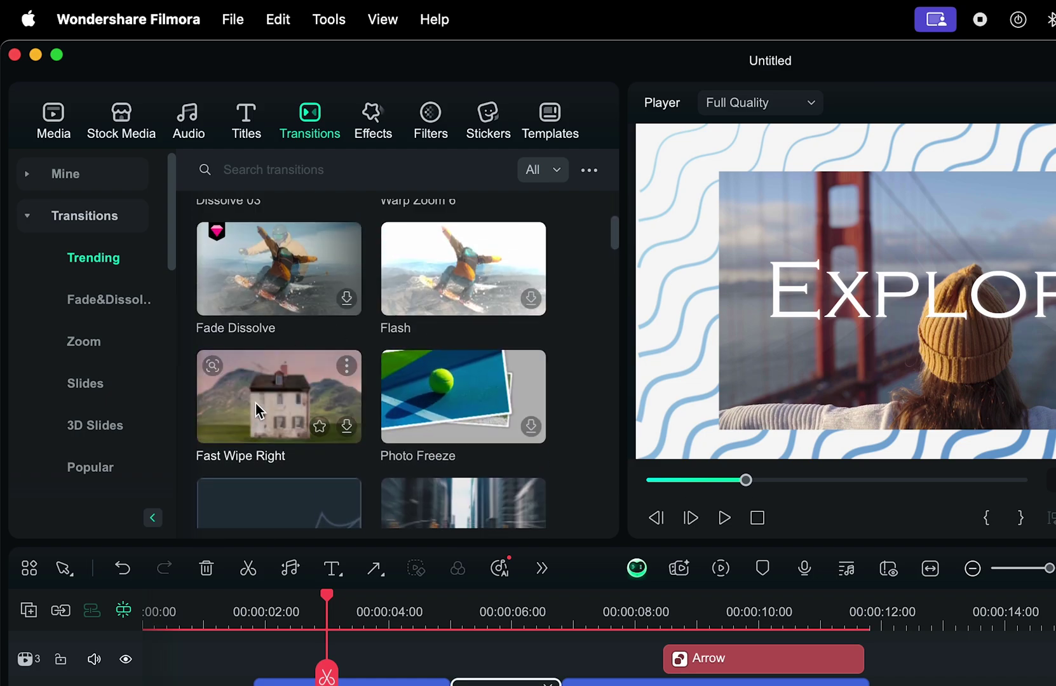
pyautogui.scroll(3, 455, 418)
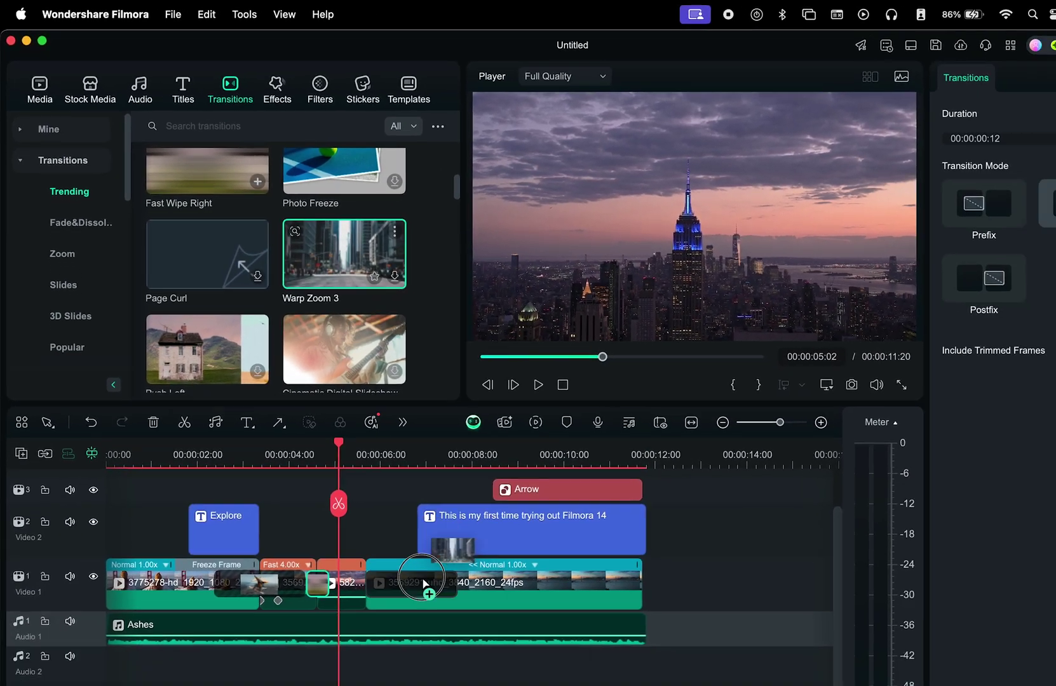
pyautogui.moveTo(309, 228); pyautogui.dragTo(331, 535)
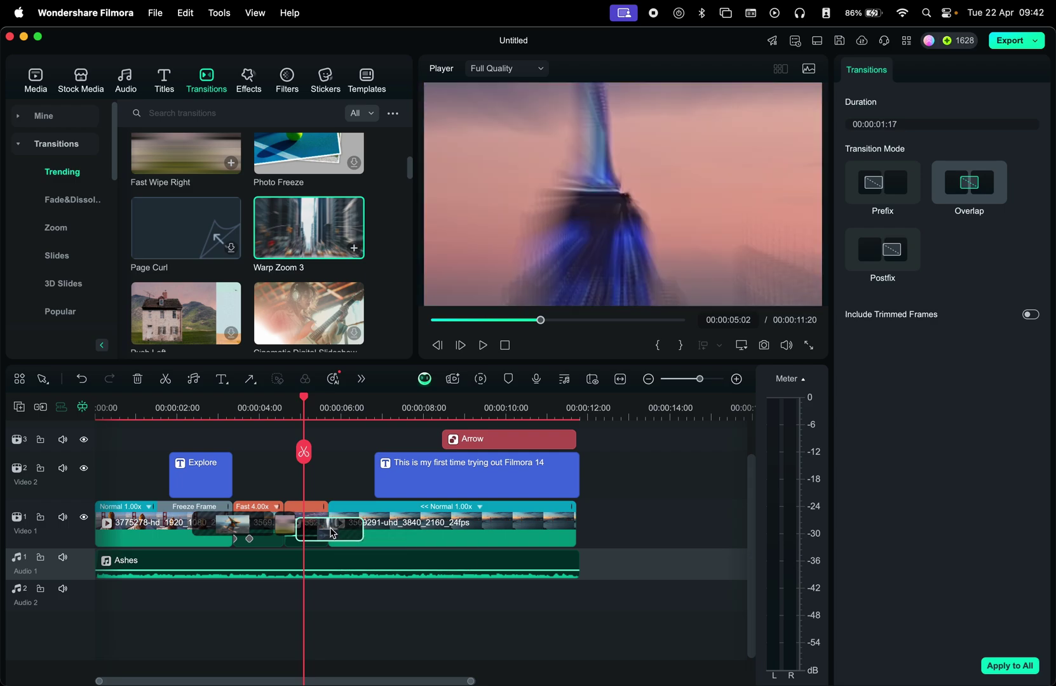
# Step: Change the transition duration from 00:00:01:17 to 00:00:00:17
pyautogui.click(893, 126)
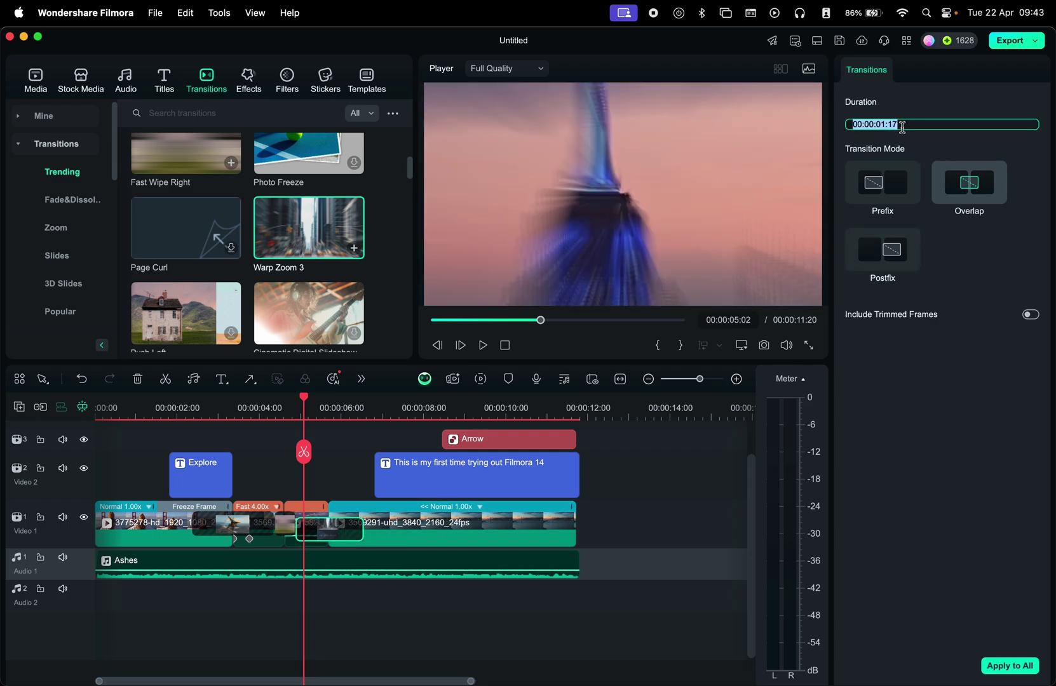
pyautogui.press('space')
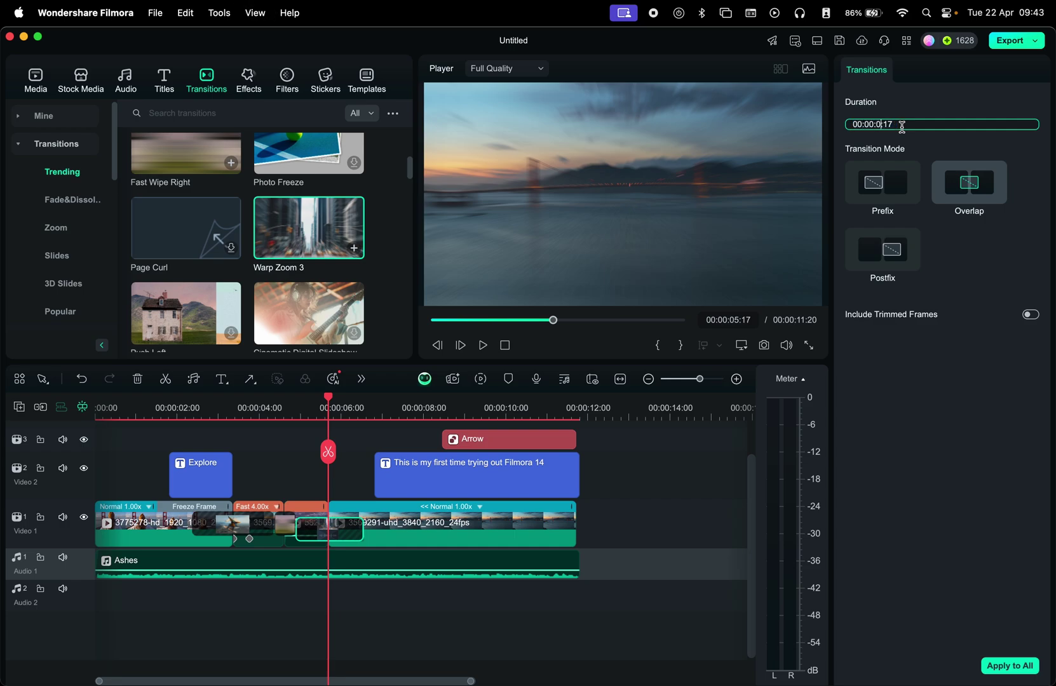
pyautogui.press('Return')
pyautogui.scroll(-5, 200, 243)
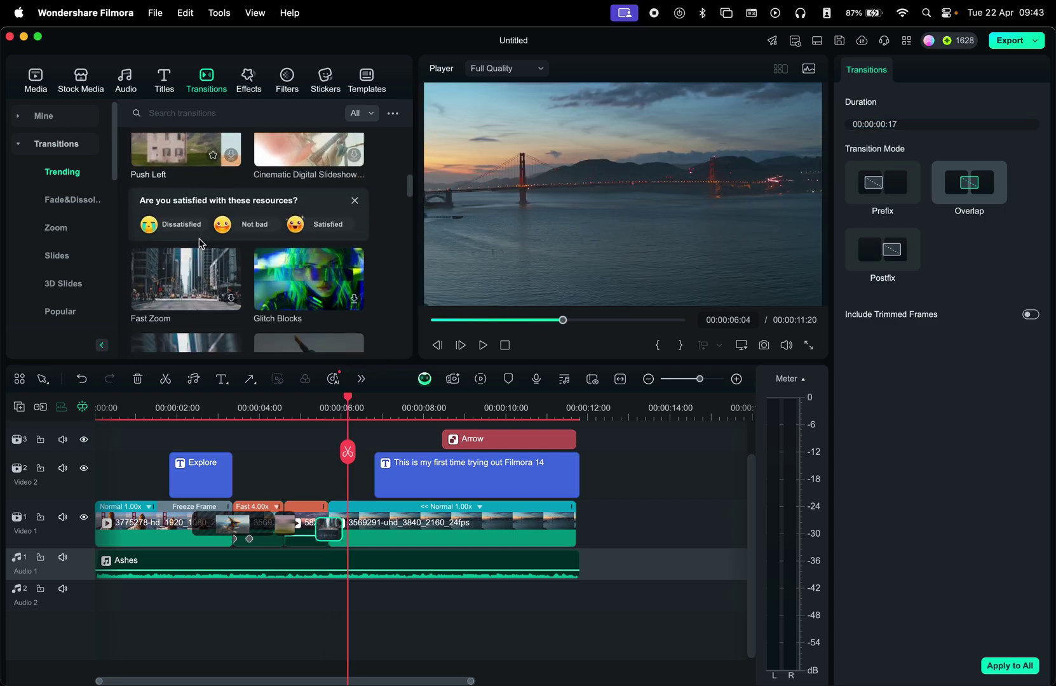
pyautogui.scroll(-10, 200, 241)
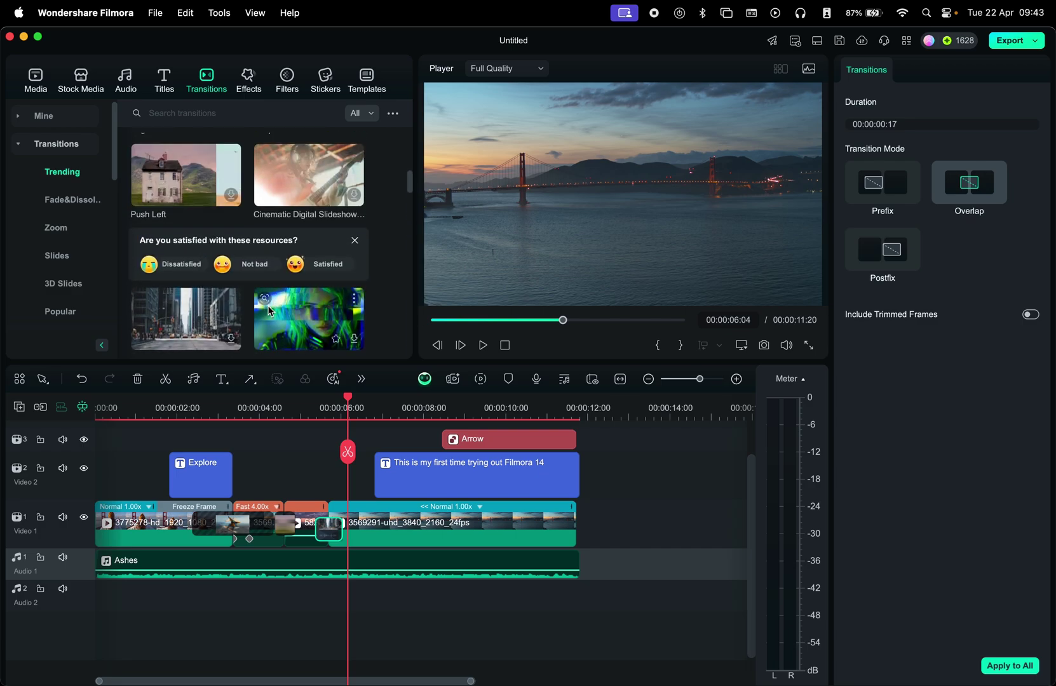
pyautogui.scroll(-15, 308, 229)
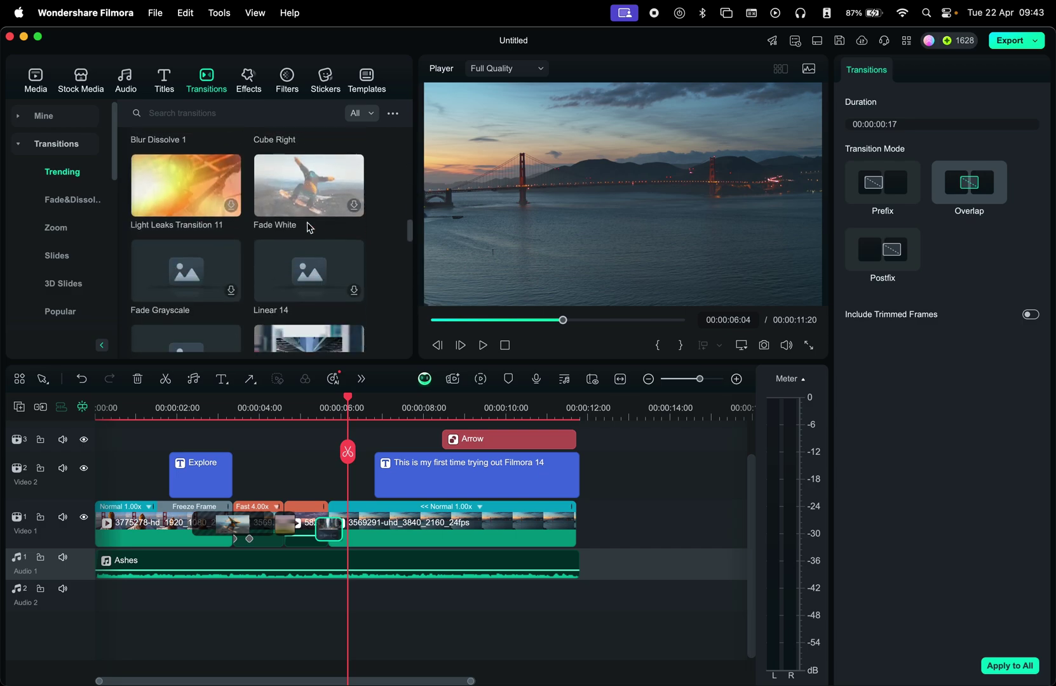
pyautogui.scroll(-15, 308, 229)
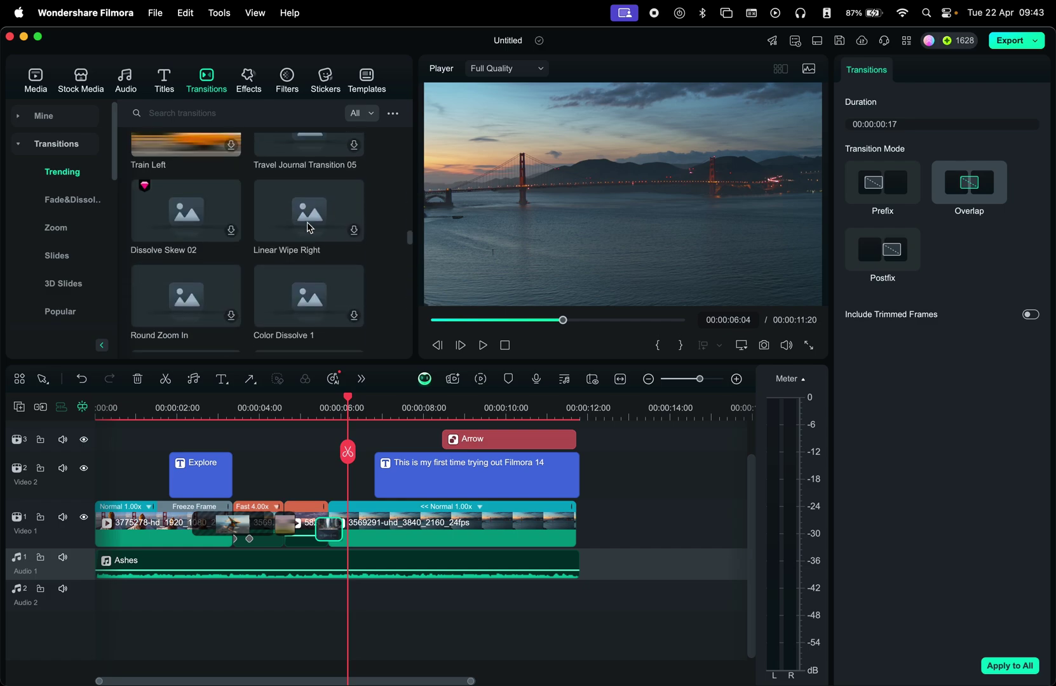
pyautogui.scroll(-5, 307, 229)
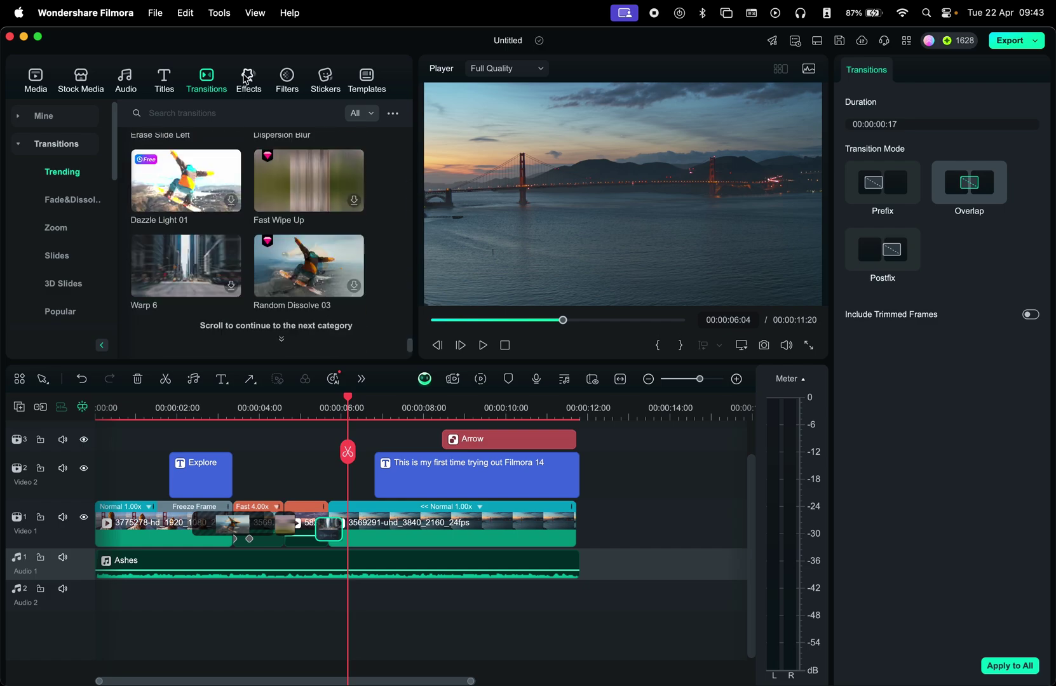
# Step: Apply the Phone effect to the first Video 1 clip and preview it from the start
pyautogui.click(246, 77)
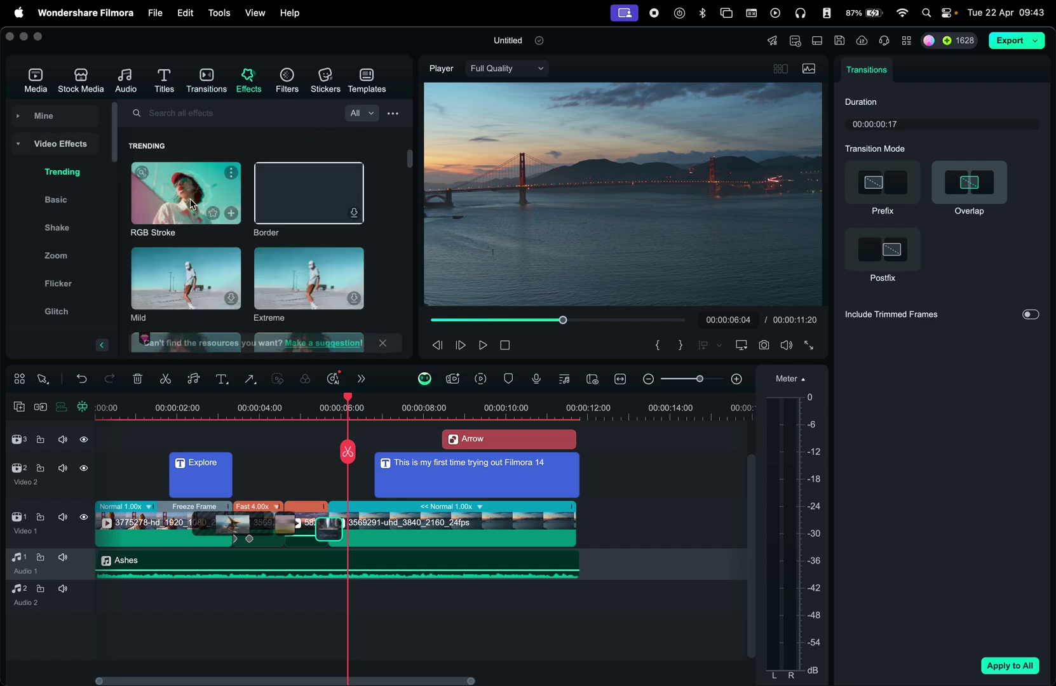
pyautogui.click(125, 413)
pyautogui.scroll(-4, 269, 254)
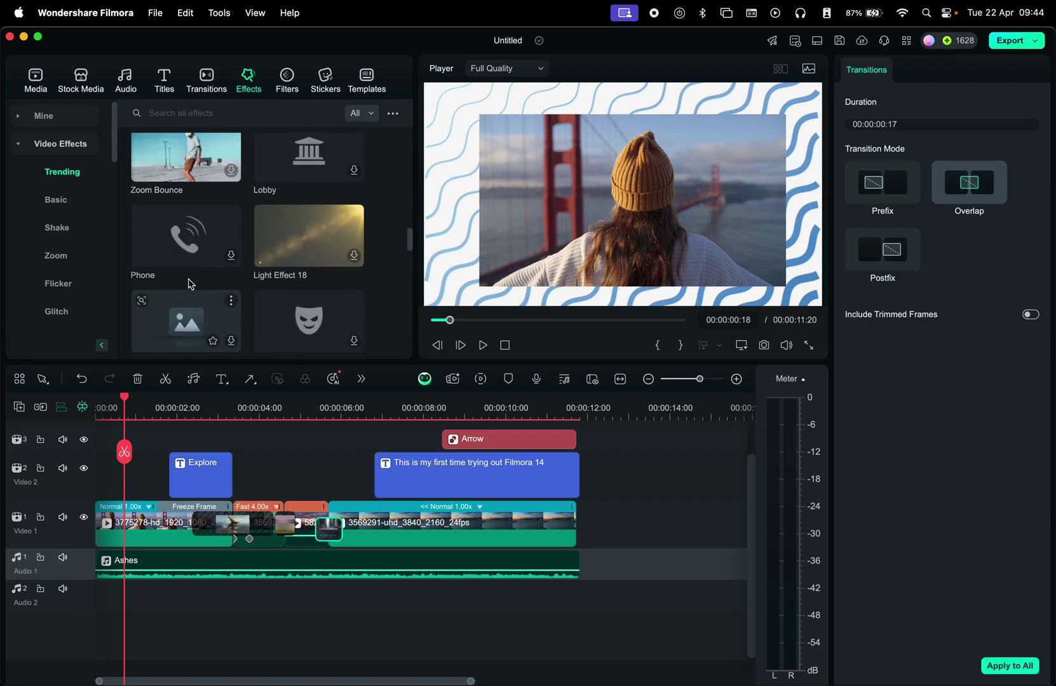
pyautogui.moveTo(180, 246); pyautogui.dragTo(124, 527)
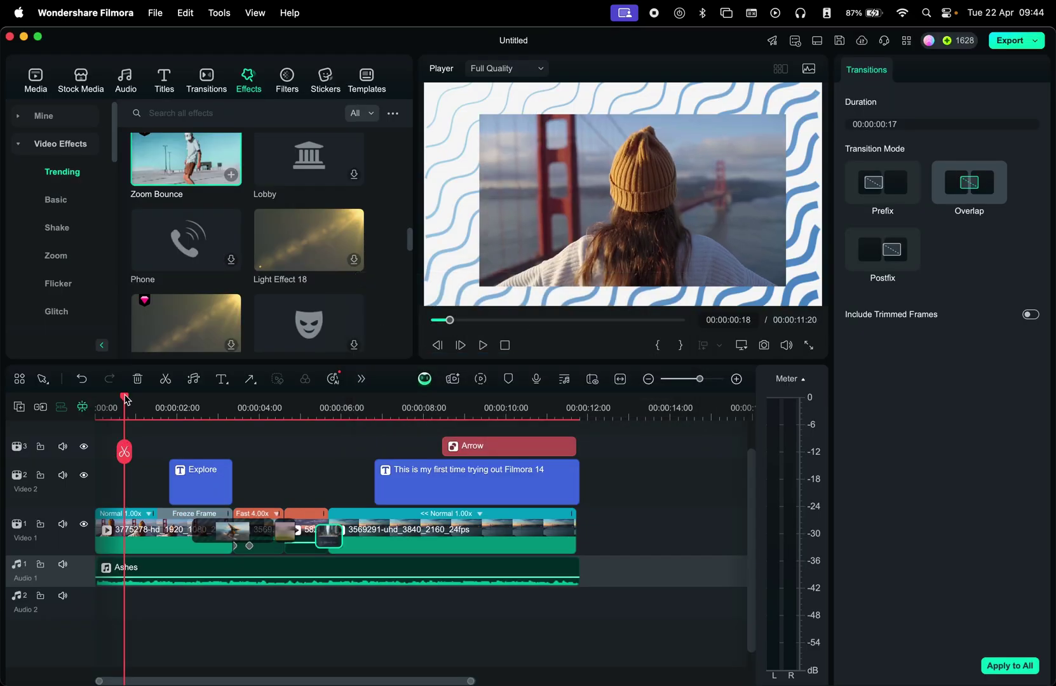
pyautogui.press('space')
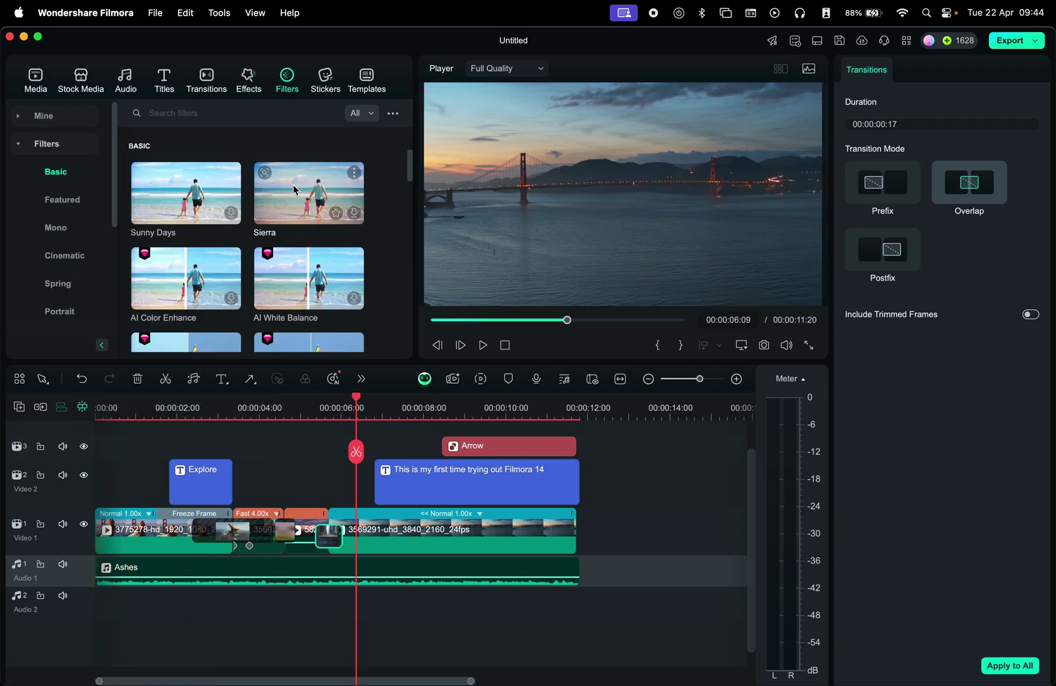
# Step: Browse the filters, stickers and templates, ending on the Festival templates
pyautogui.scroll(-10, 293, 191)
pyautogui.scroll(5, 294, 206)
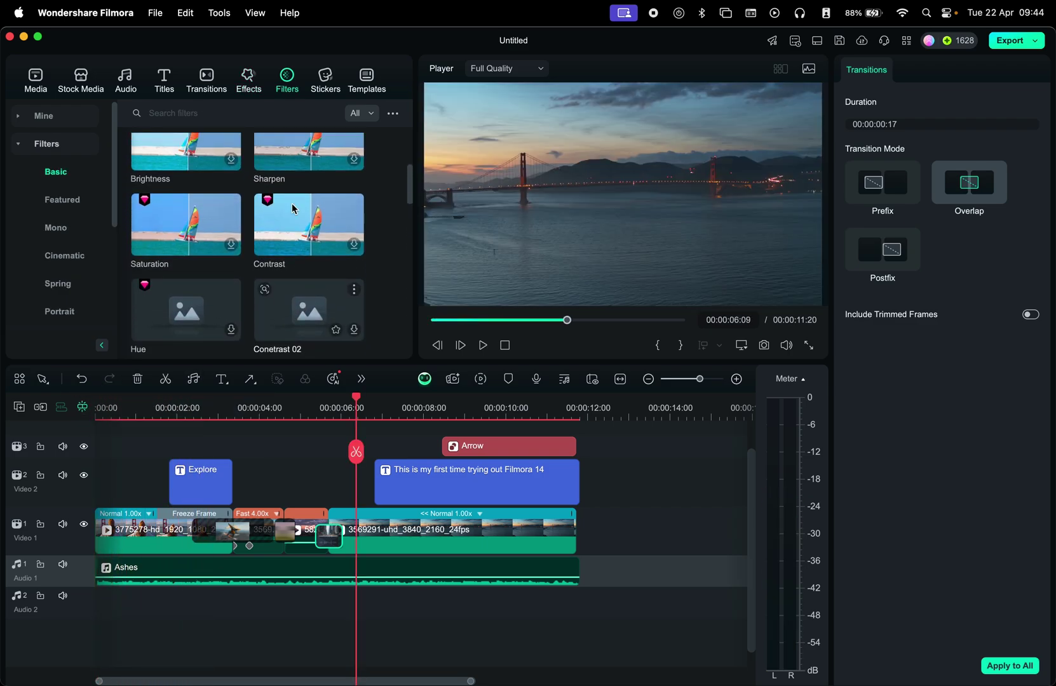
pyautogui.scroll(-5, 254, 219)
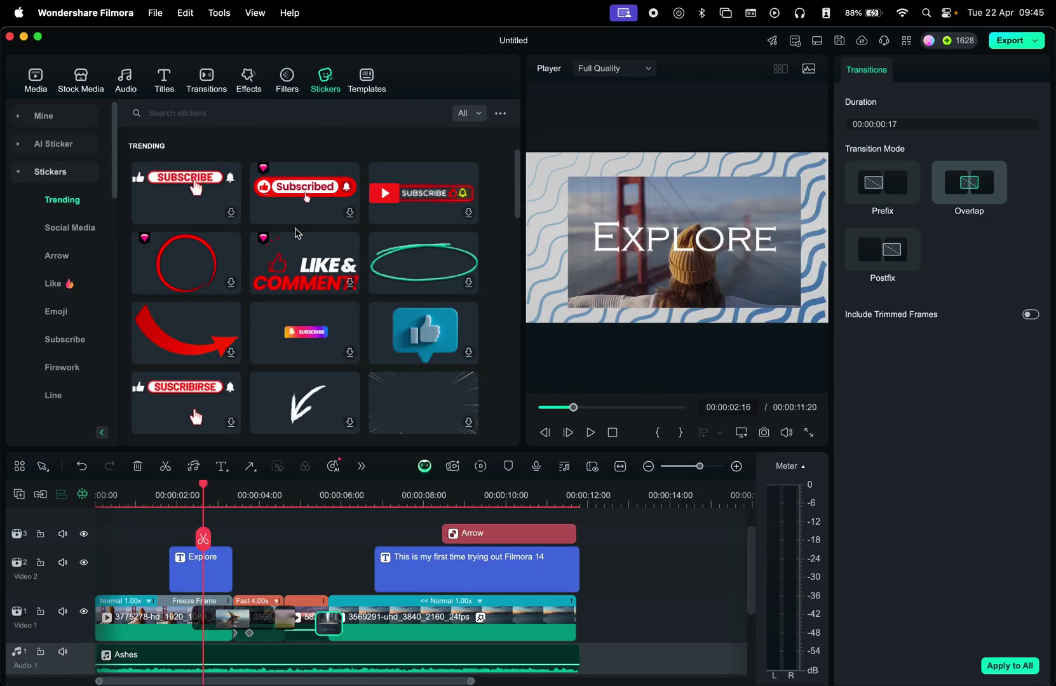
pyautogui.scroll(-2, 320, 239)
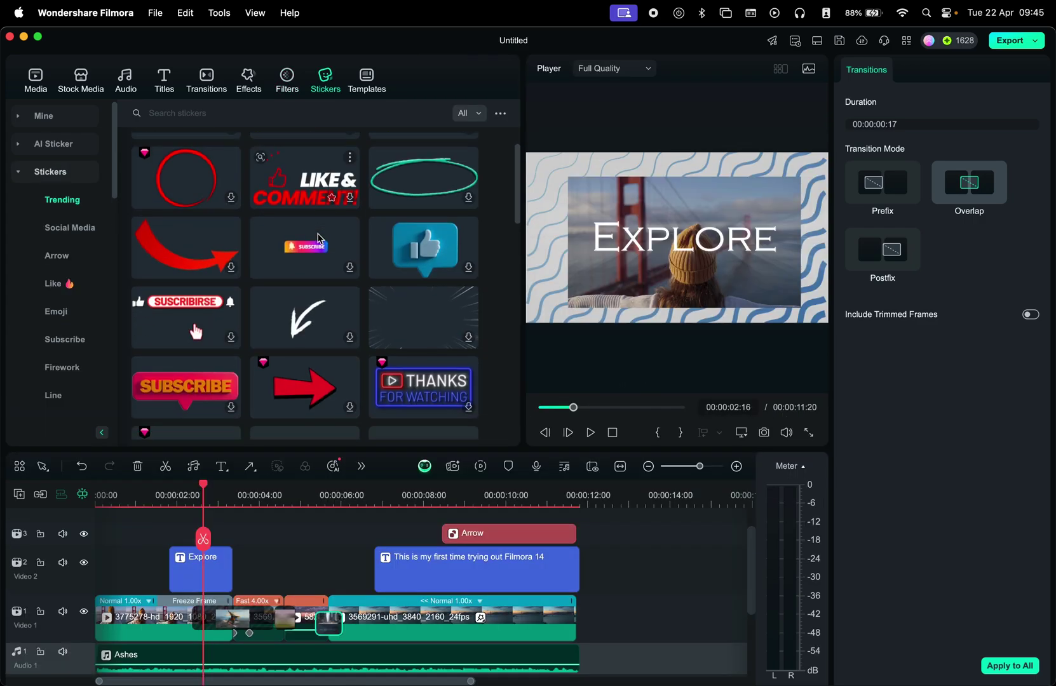
pyautogui.scroll(-10, 319, 236)
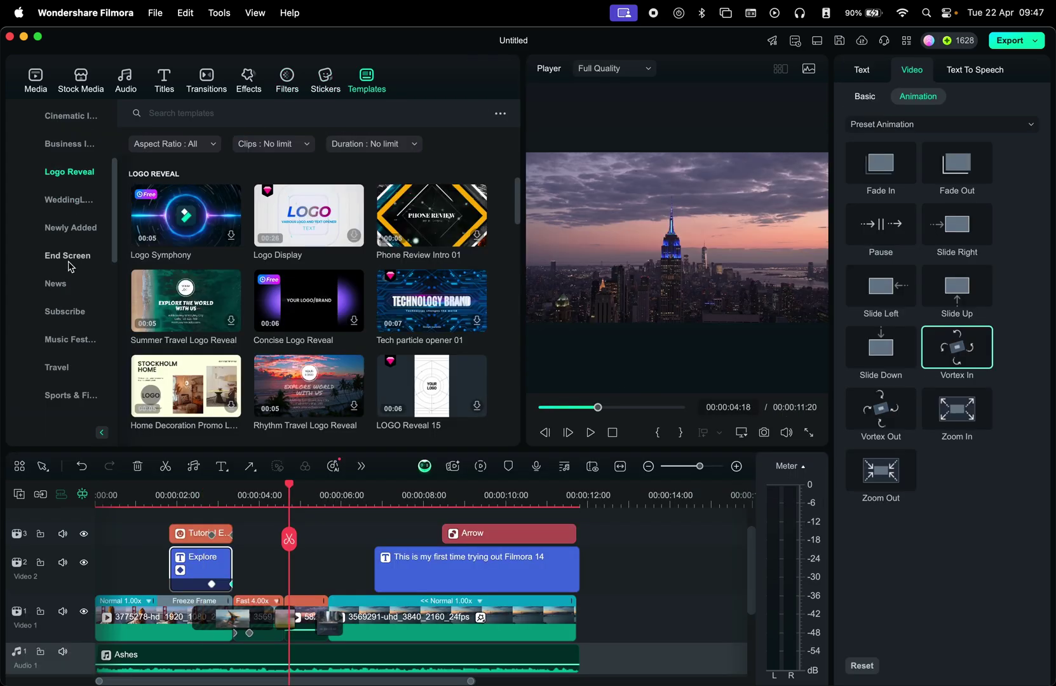
pyautogui.scroll(-5, 70, 267)
pyautogui.click(72, 253)
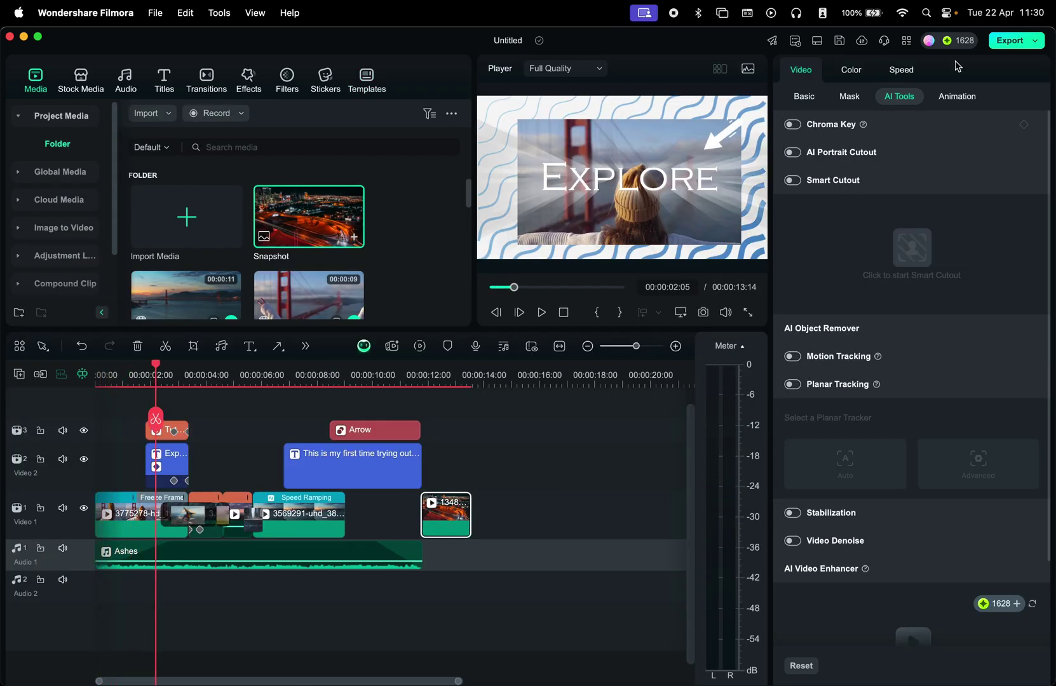
# Step: Open the export settings on the Local tab after viewing the Device, Social Media and DVD options
pyautogui.click(1009, 41)
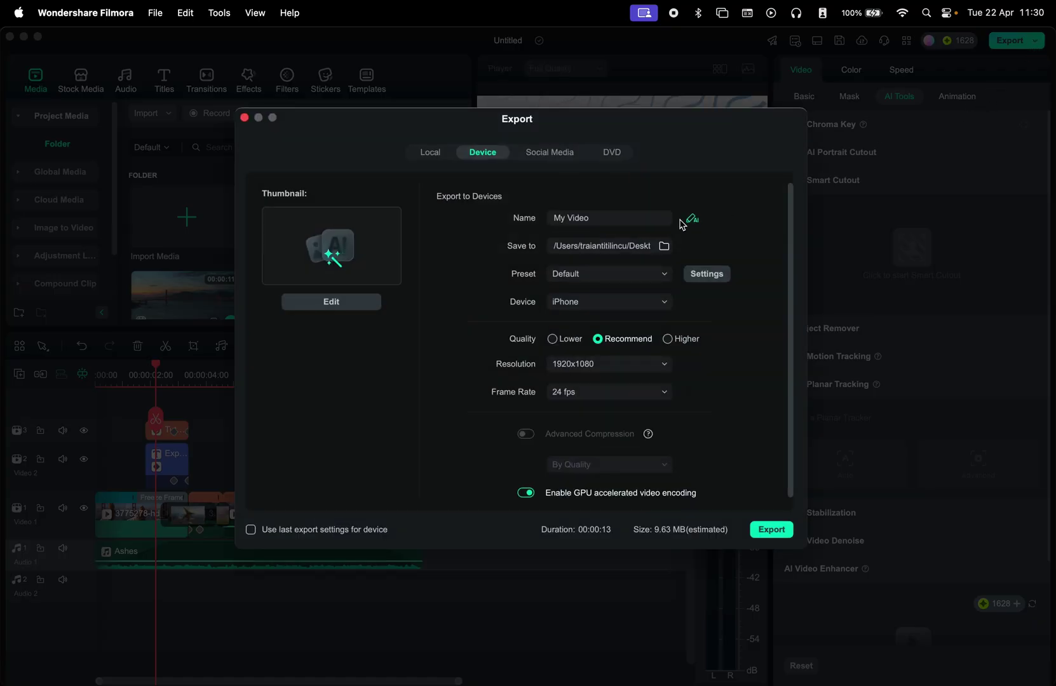
pyautogui.click(429, 155)
pyautogui.click(483, 155)
pyautogui.click(552, 155)
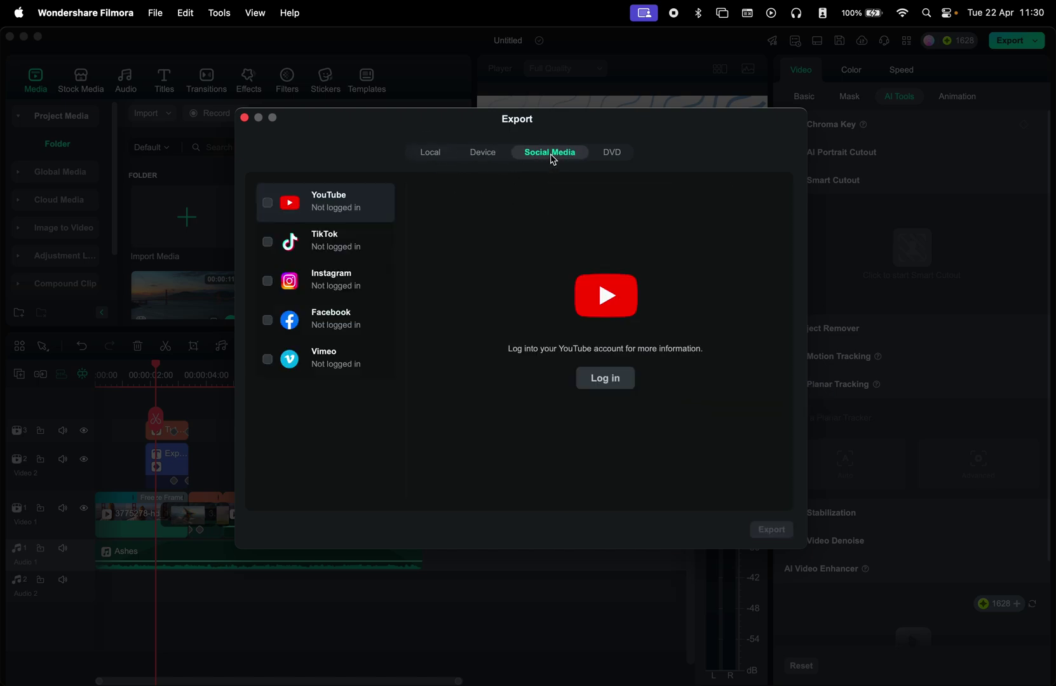
pyautogui.click(614, 156)
pyautogui.click(432, 156)
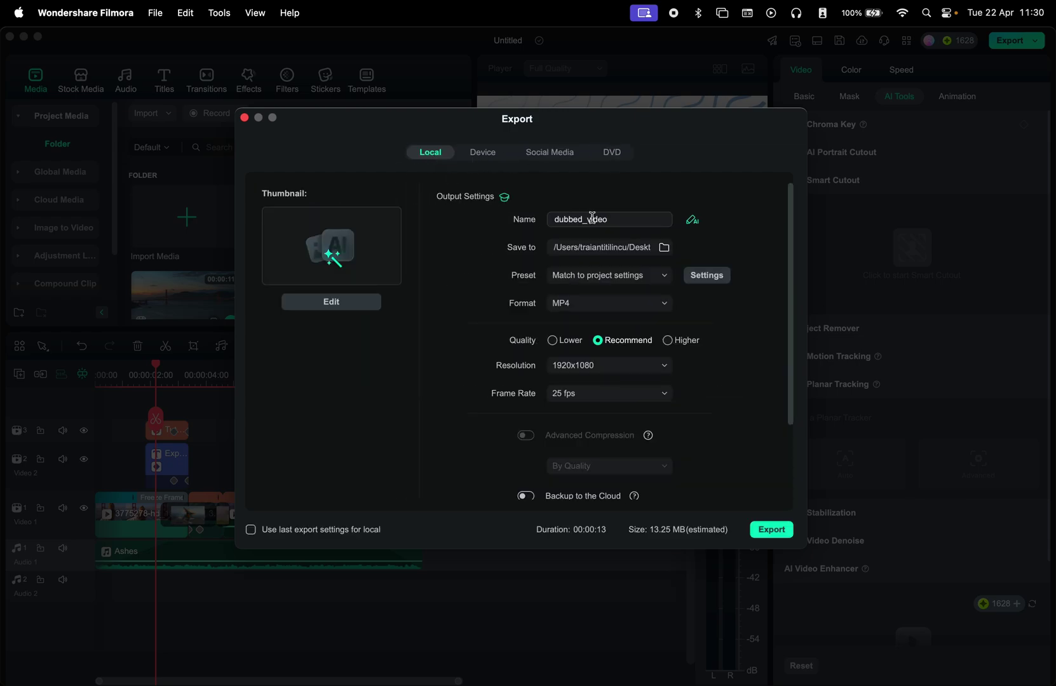
pyautogui.click(584, 248)
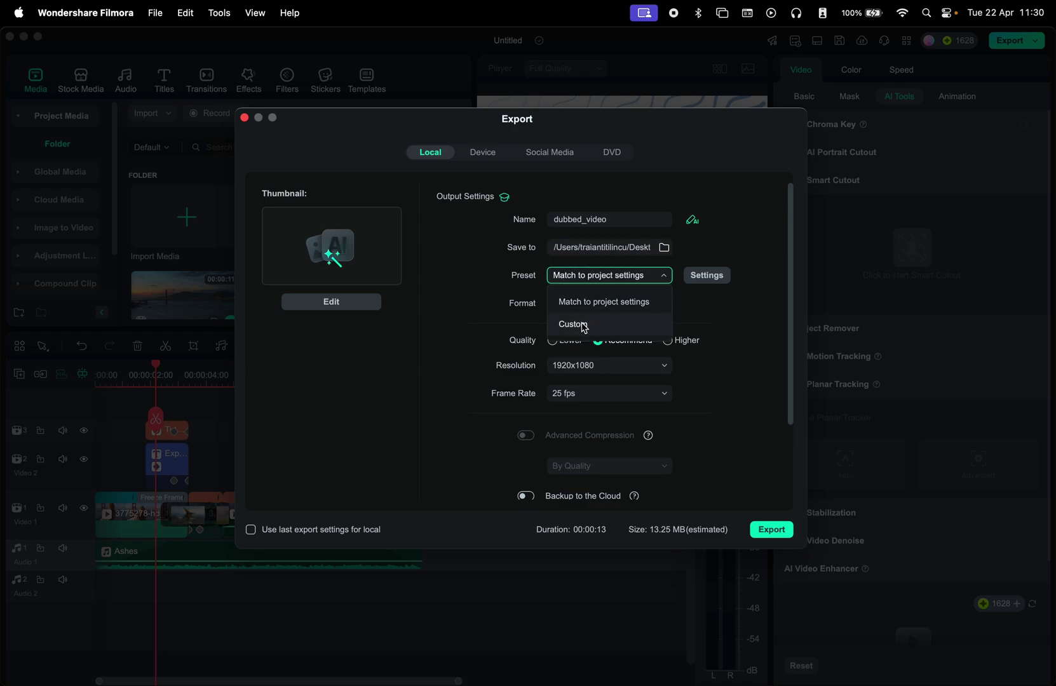
# Step: Set the export preset to Custom with MP4 format and Higher quality
pyautogui.click(586, 325)
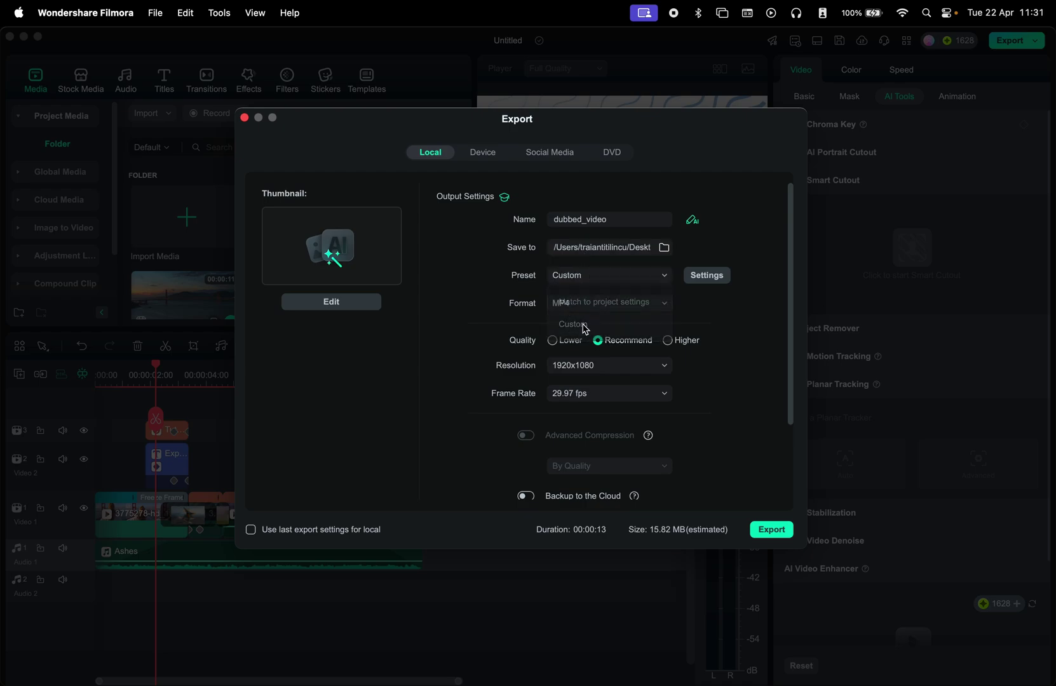
pyautogui.click(577, 304)
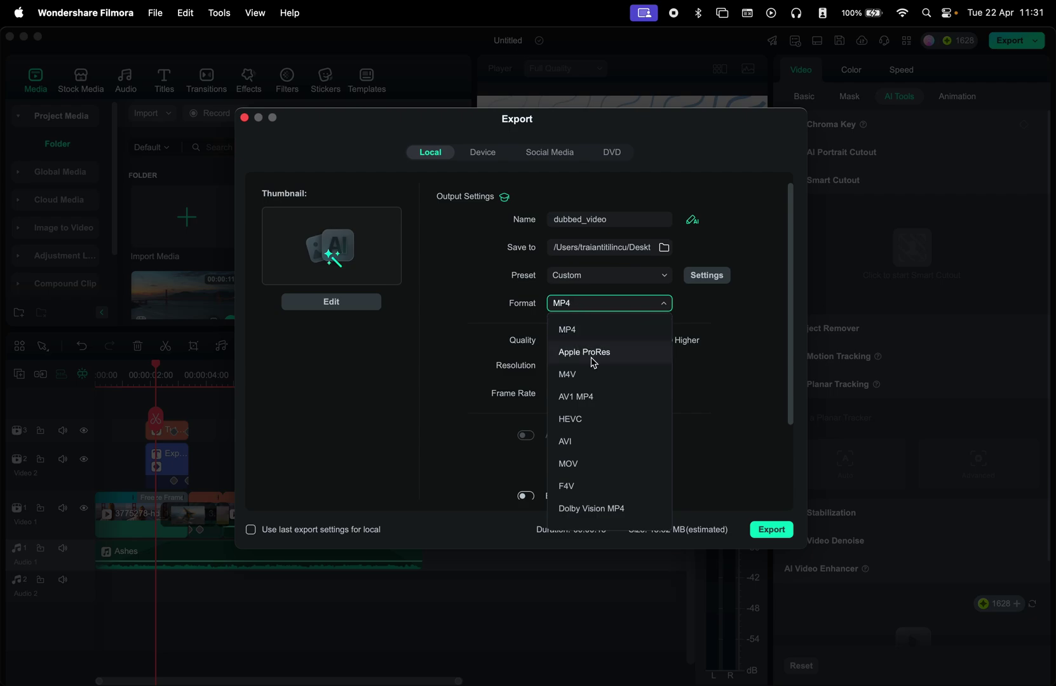
pyautogui.scroll(-5, 592, 362)
pyautogui.scroll(5, 593, 363)
pyautogui.click(568, 330)
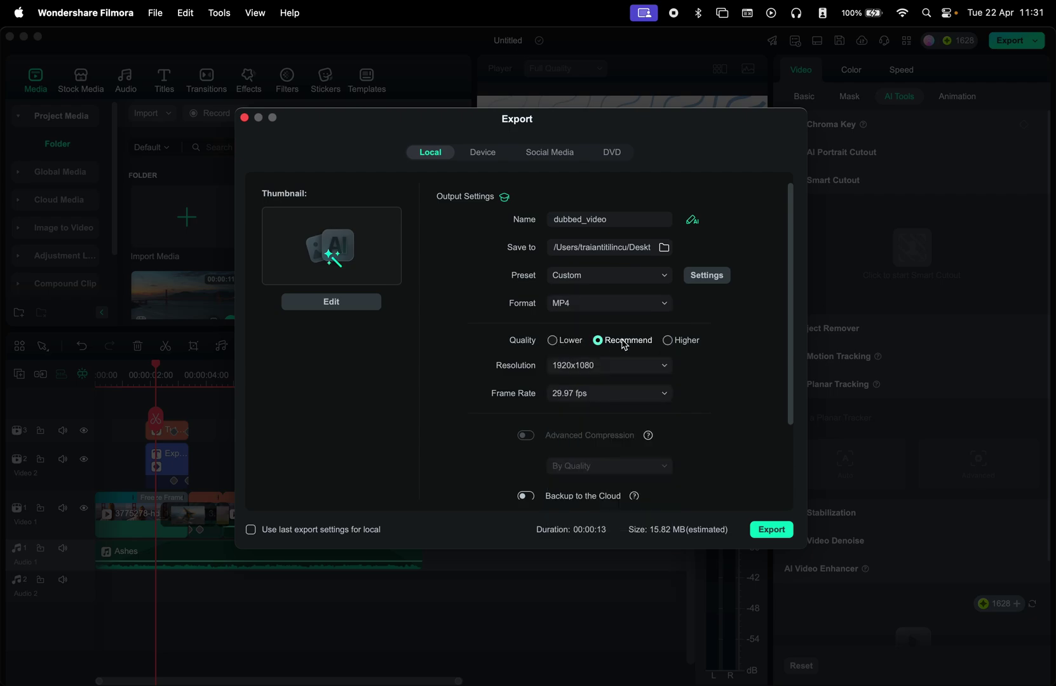
pyautogui.click(668, 340)
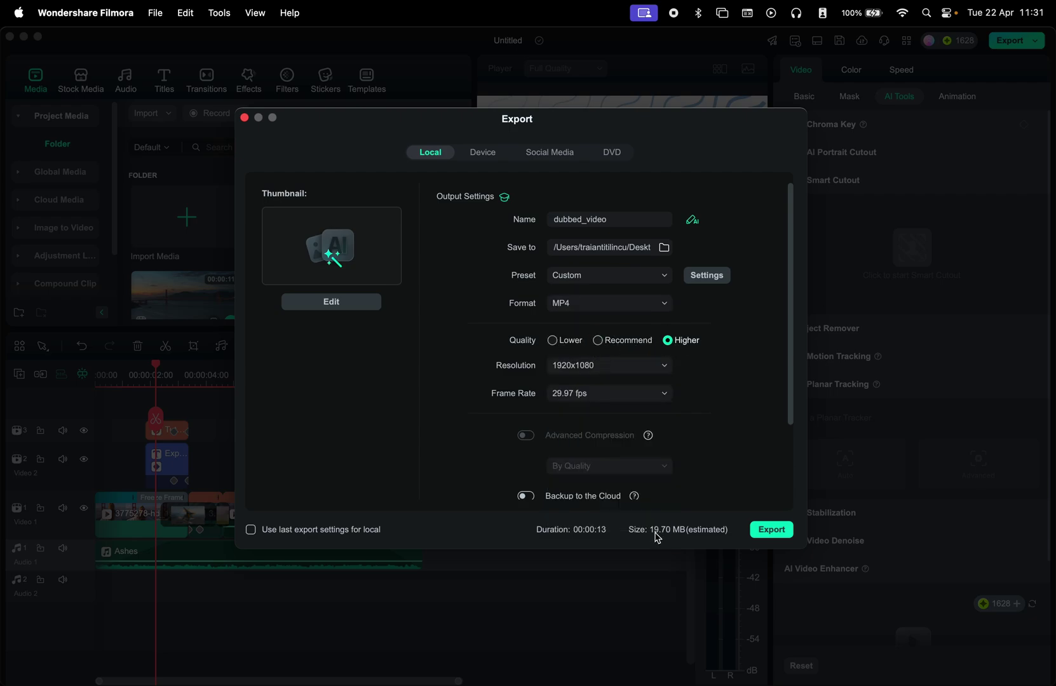
# Step: Keep 1920x1080 resolution and 29.97 fps, then start exporting dubbed_video
pyautogui.scroll(-1, 610, 356)
pyautogui.click(585, 337)
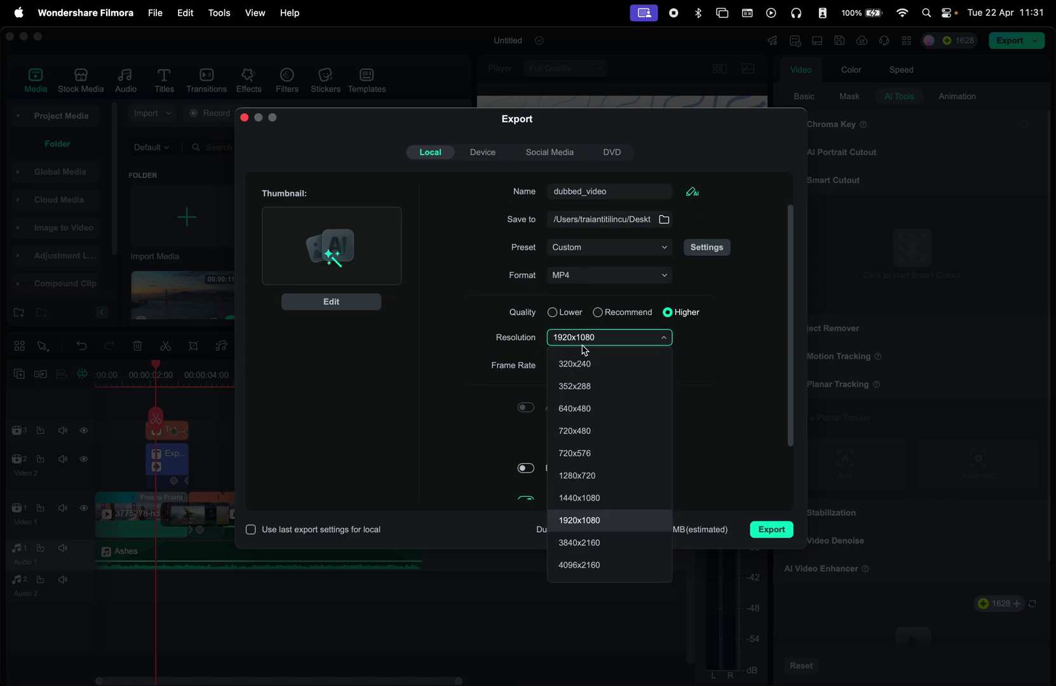
pyautogui.click(579, 498)
pyautogui.click(609, 366)
pyautogui.click(500, 325)
pyautogui.scroll(-2, 498, 337)
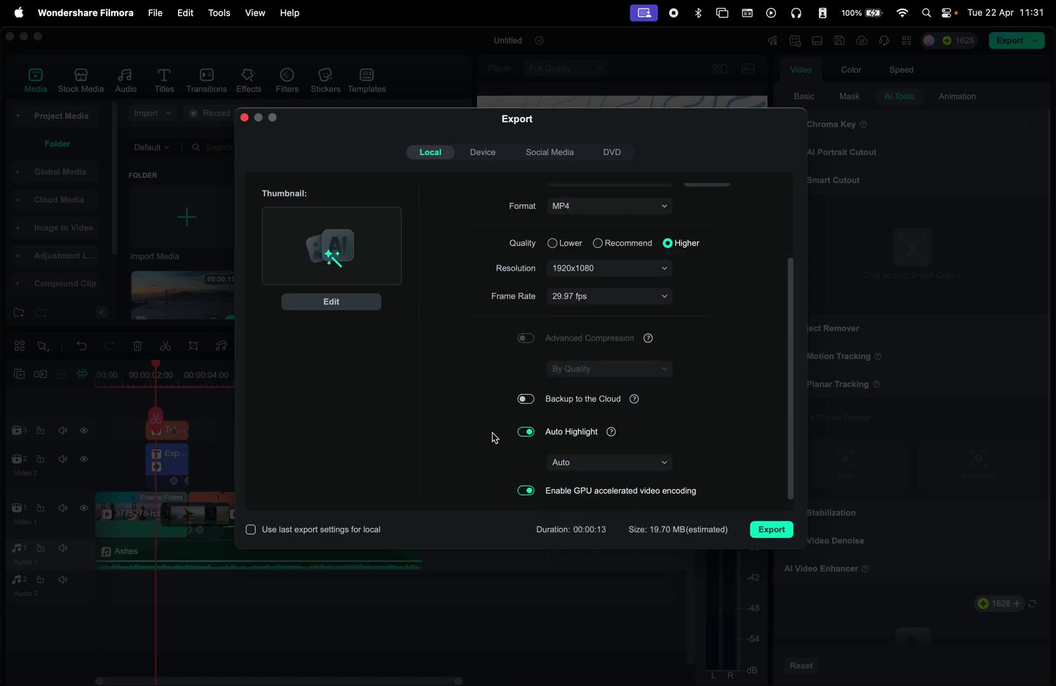
pyautogui.scroll(3, 492, 437)
pyautogui.click(770, 531)
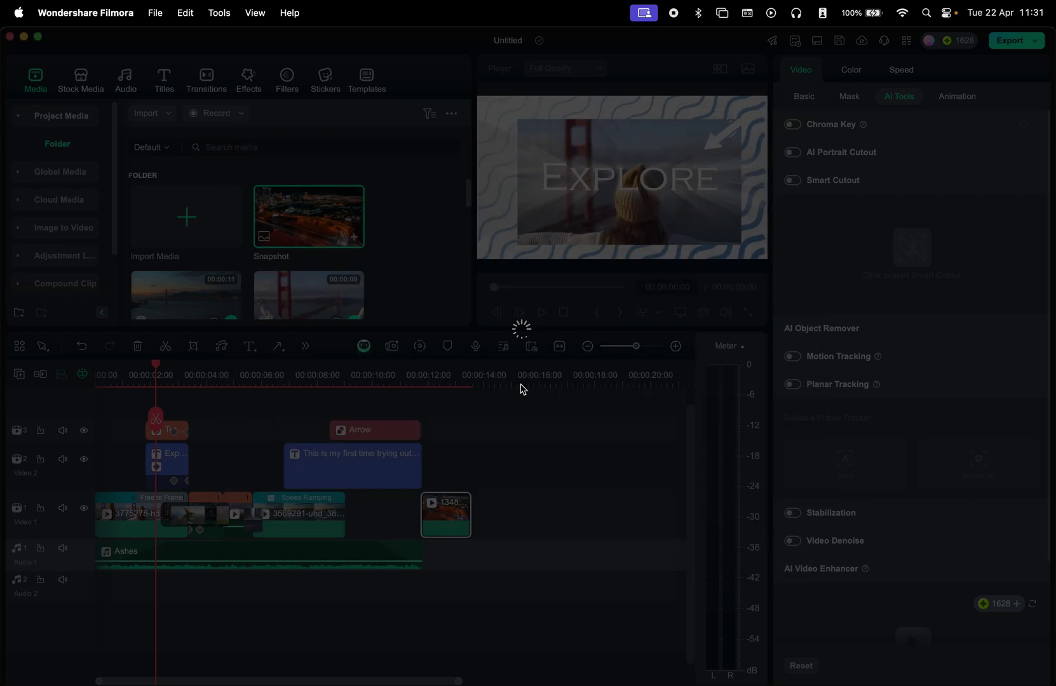